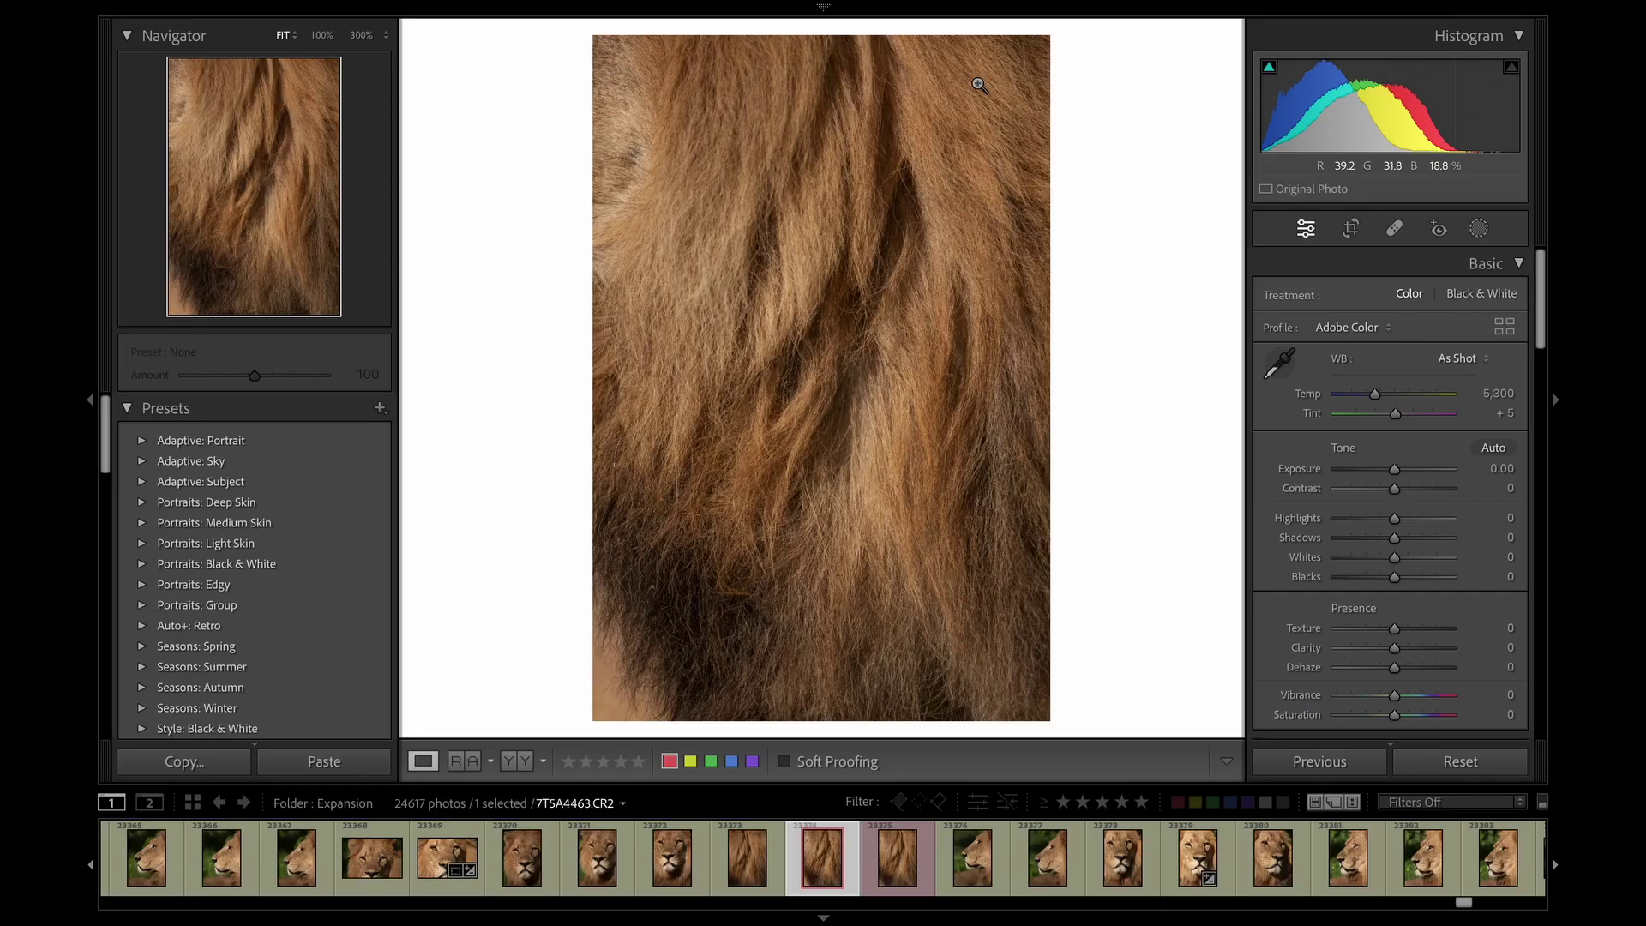
# Import the lion photos from the LION folder on the Expansion drive into the catalog in Add mode
pyautogui.click(982, 43)
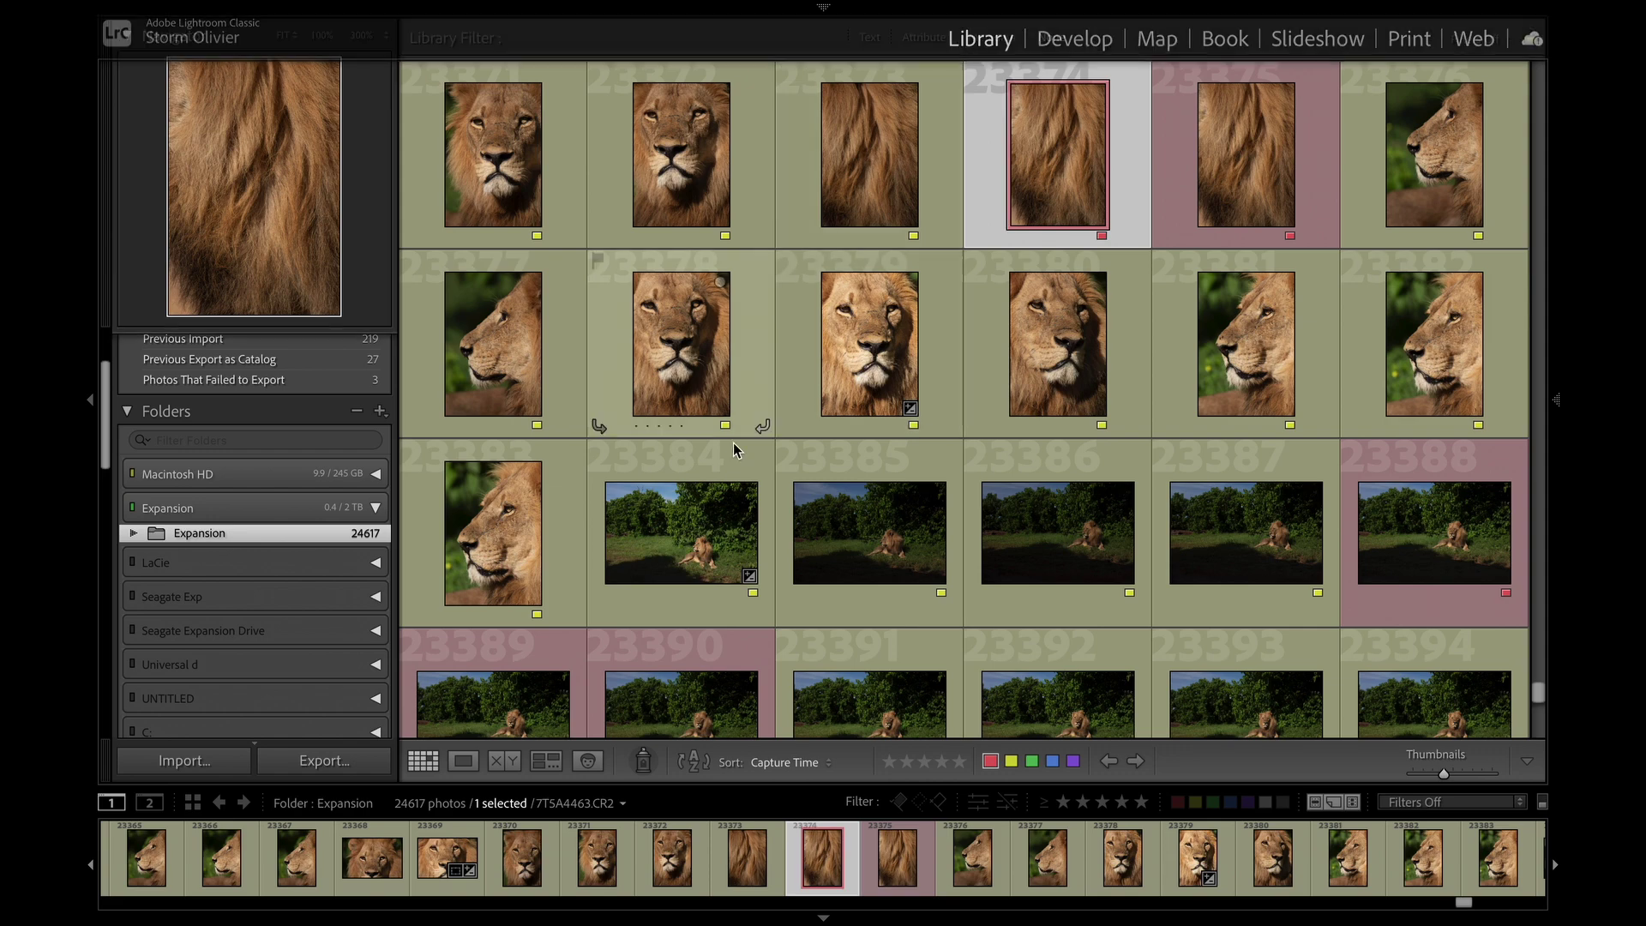
pyautogui.click(178, 764)
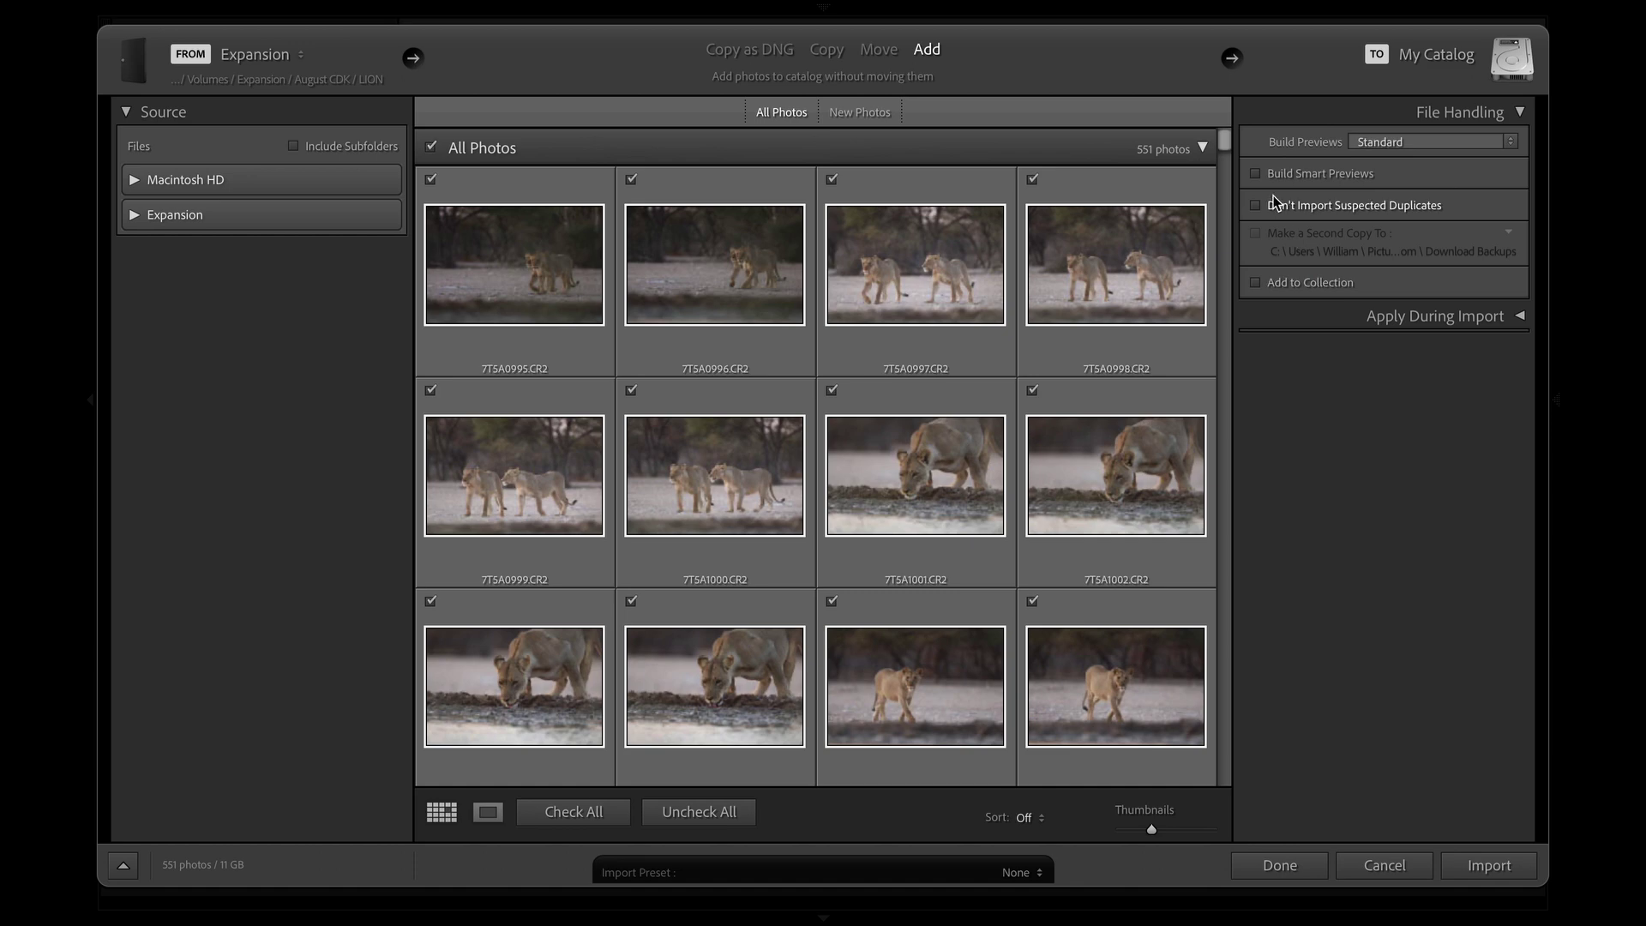
pyautogui.click(1473, 866)
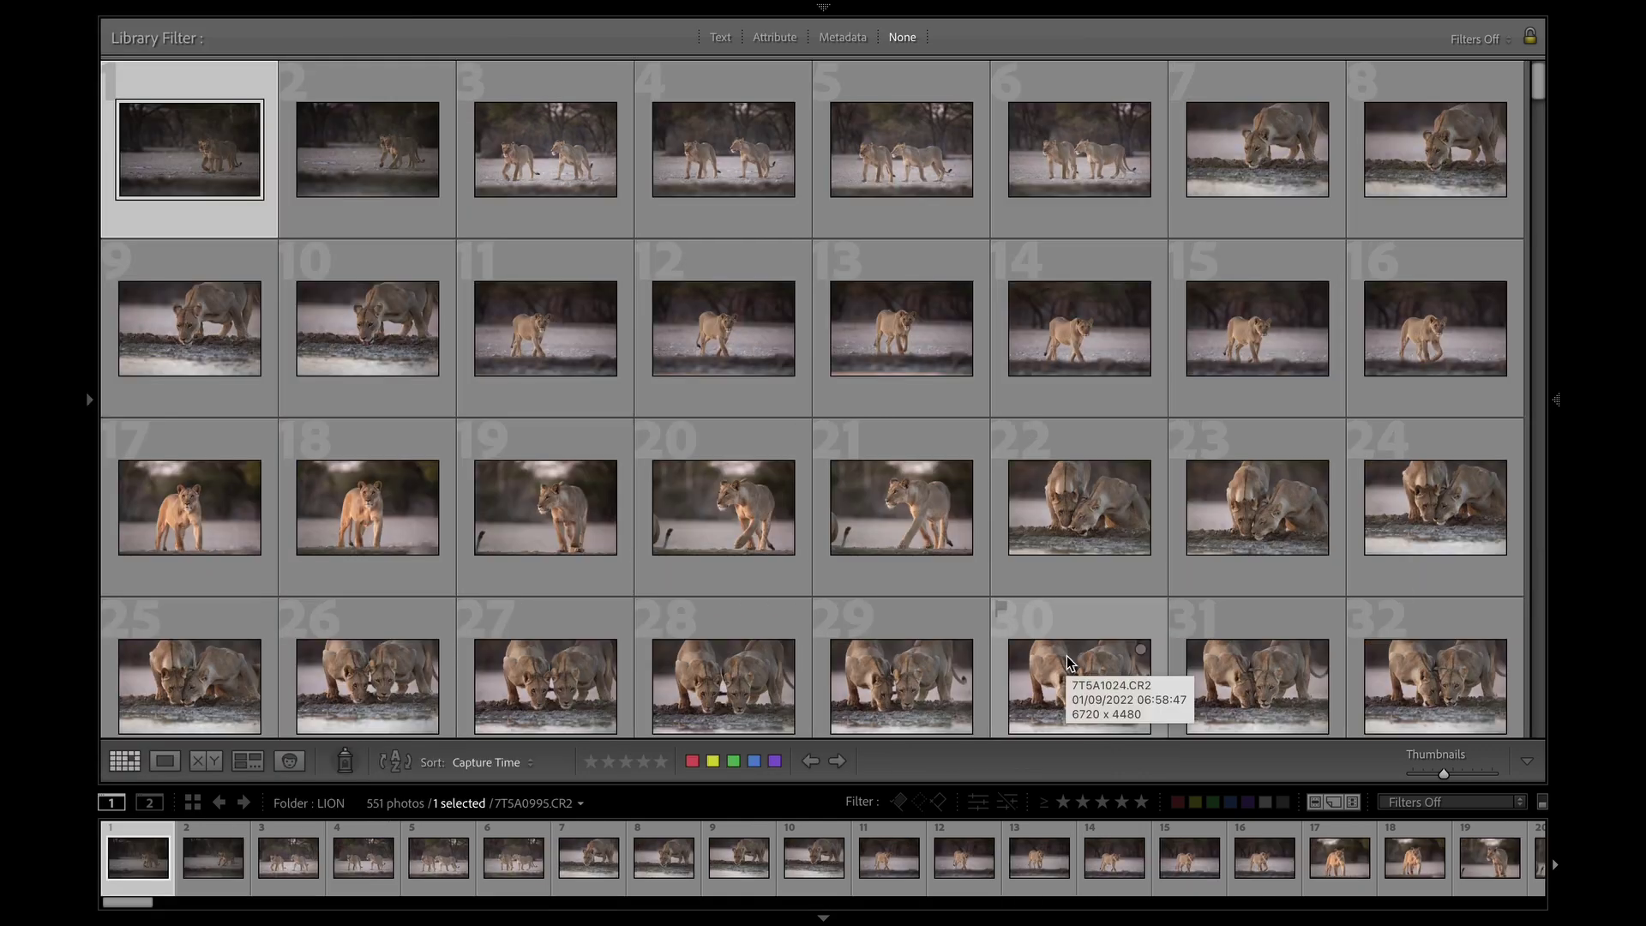
# Browse row by row down the grid of newly imported lion photos
pyautogui.press('Down')
pyautogui.press('Down')
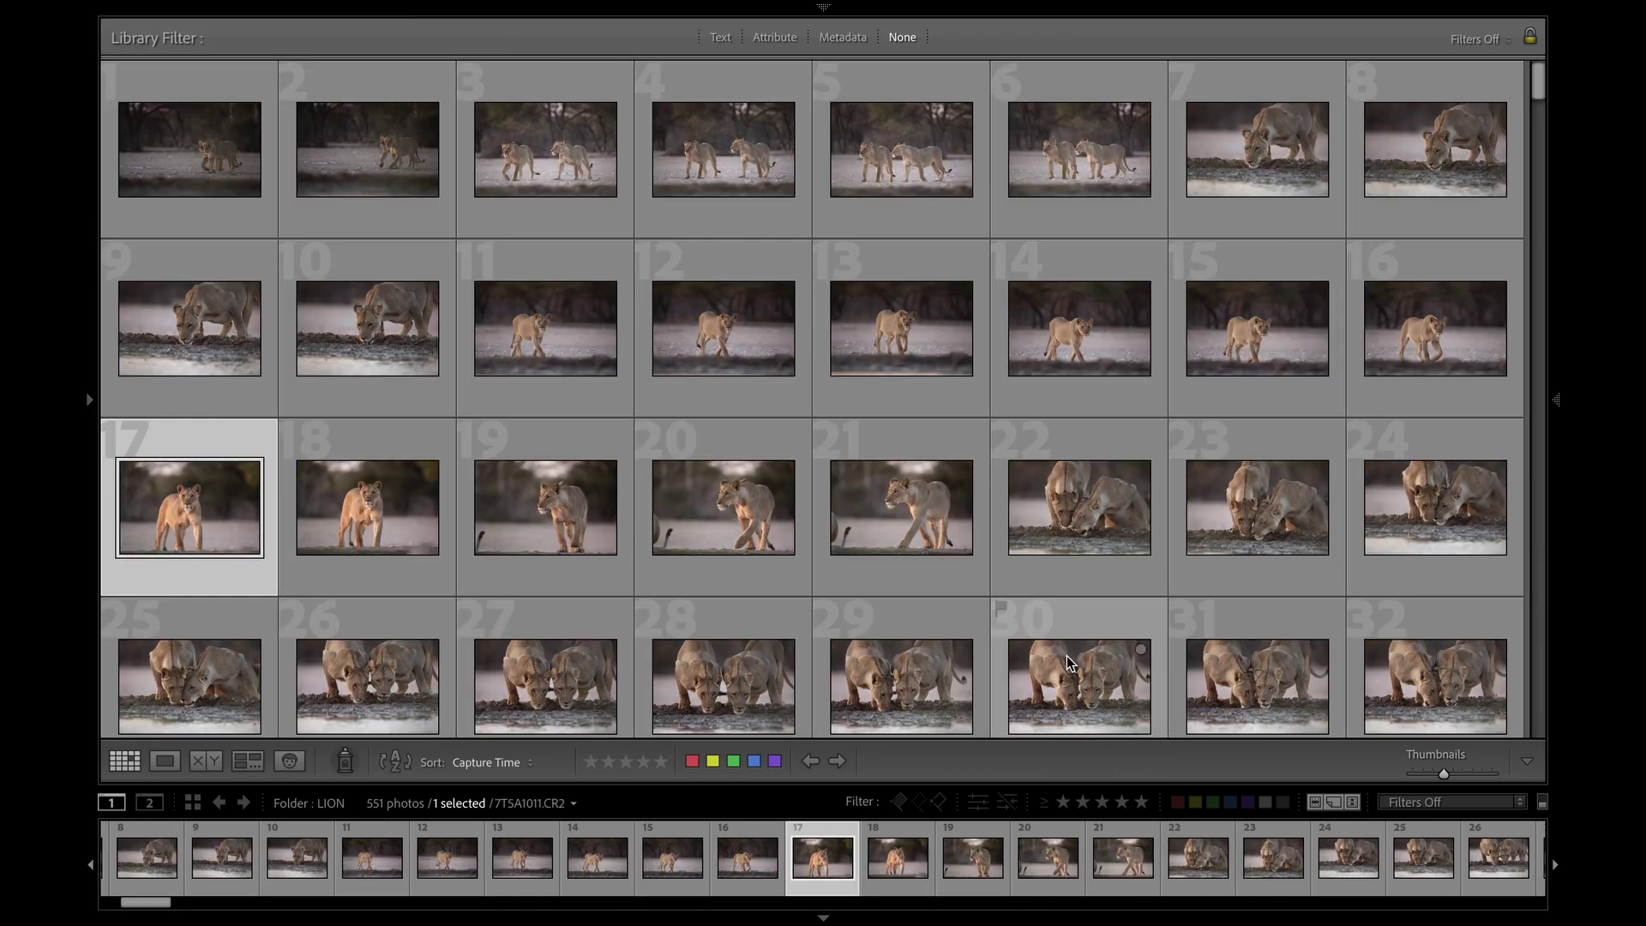
pyautogui.press('Down')
pyautogui.press('Down')
pyautogui.press('Down')
pyautogui.press('Down')
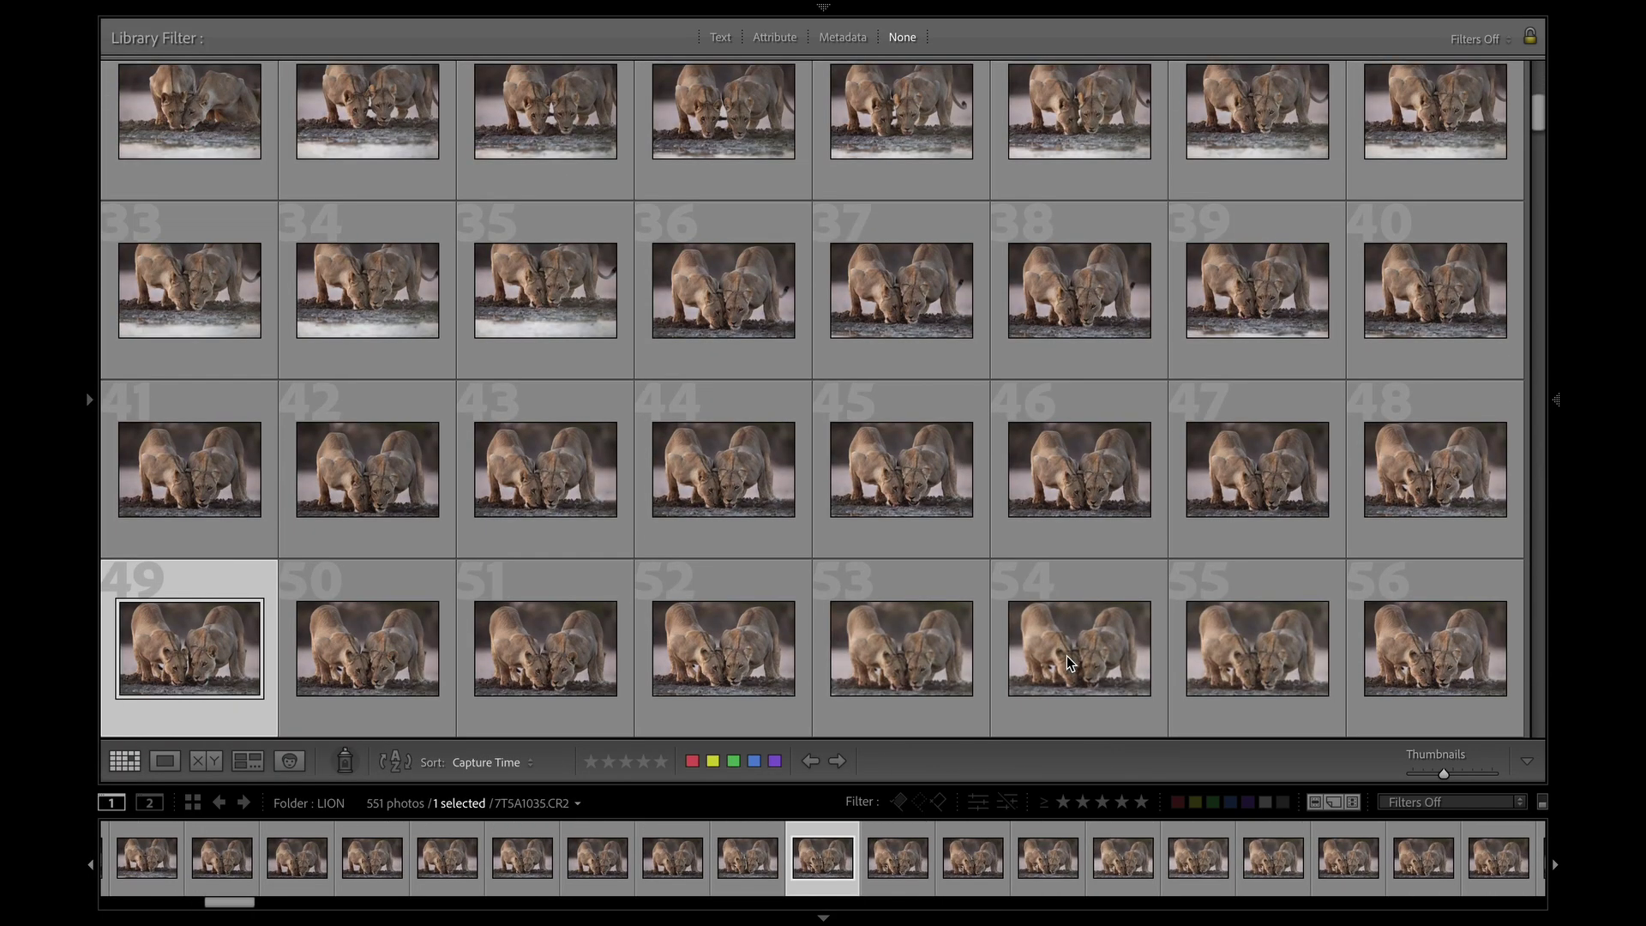
pyautogui.press('Down')
pyautogui.press('Down')
pyautogui.press('Down')
pyautogui.press('Down')
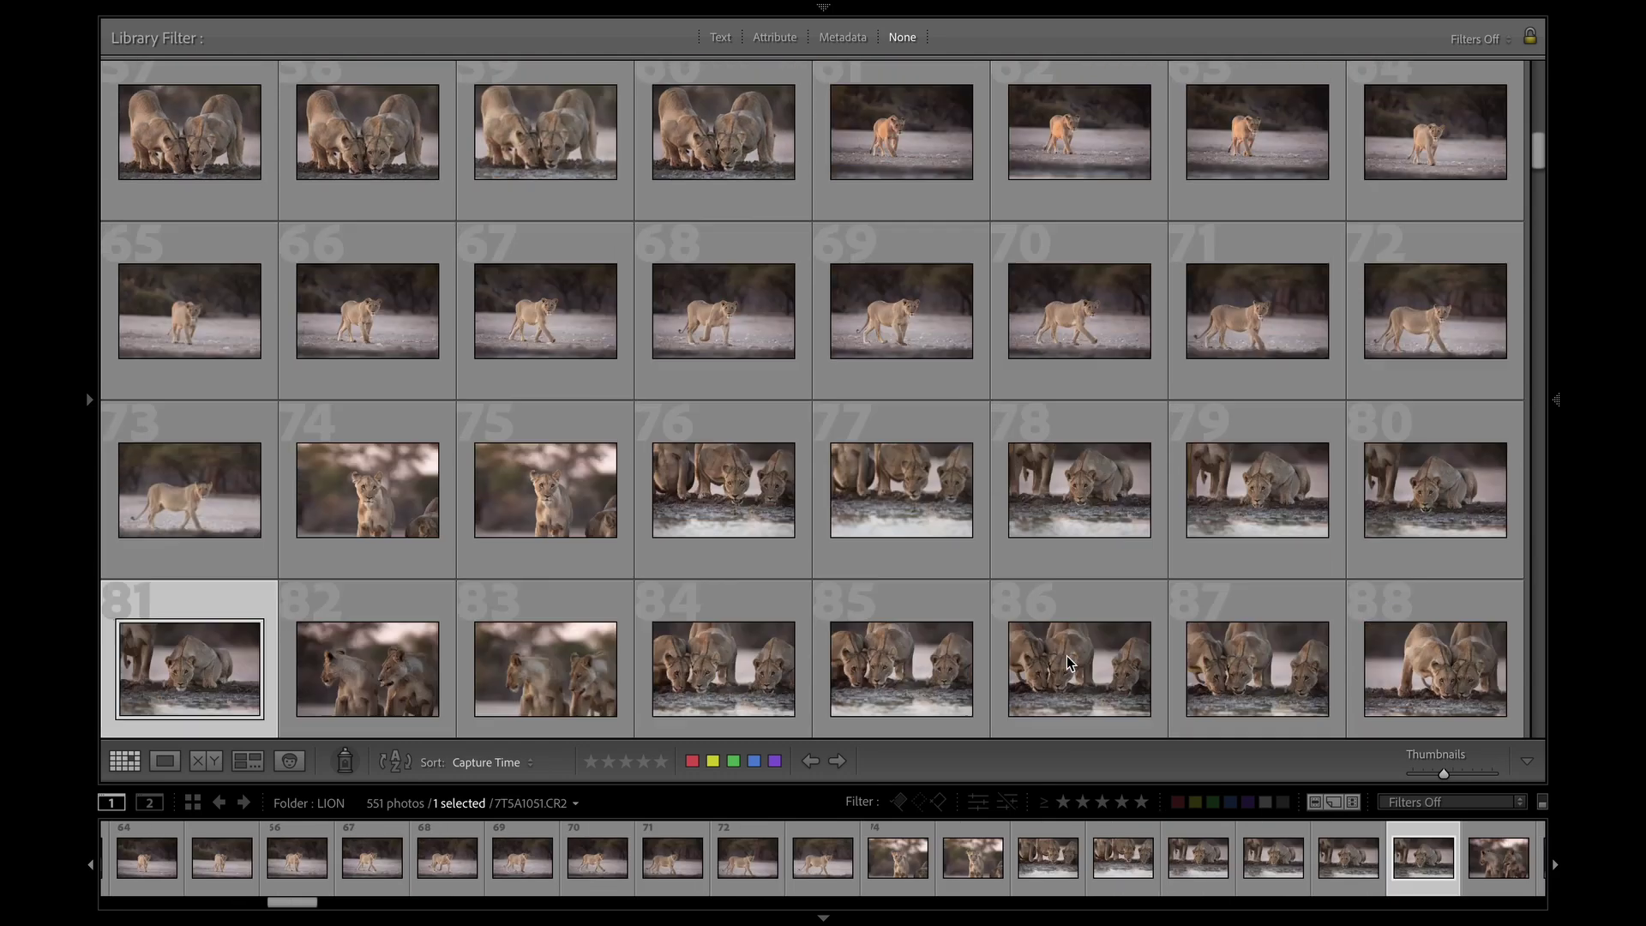
pyautogui.press('Down')
pyautogui.press('Down')
pyautogui.press('Down')
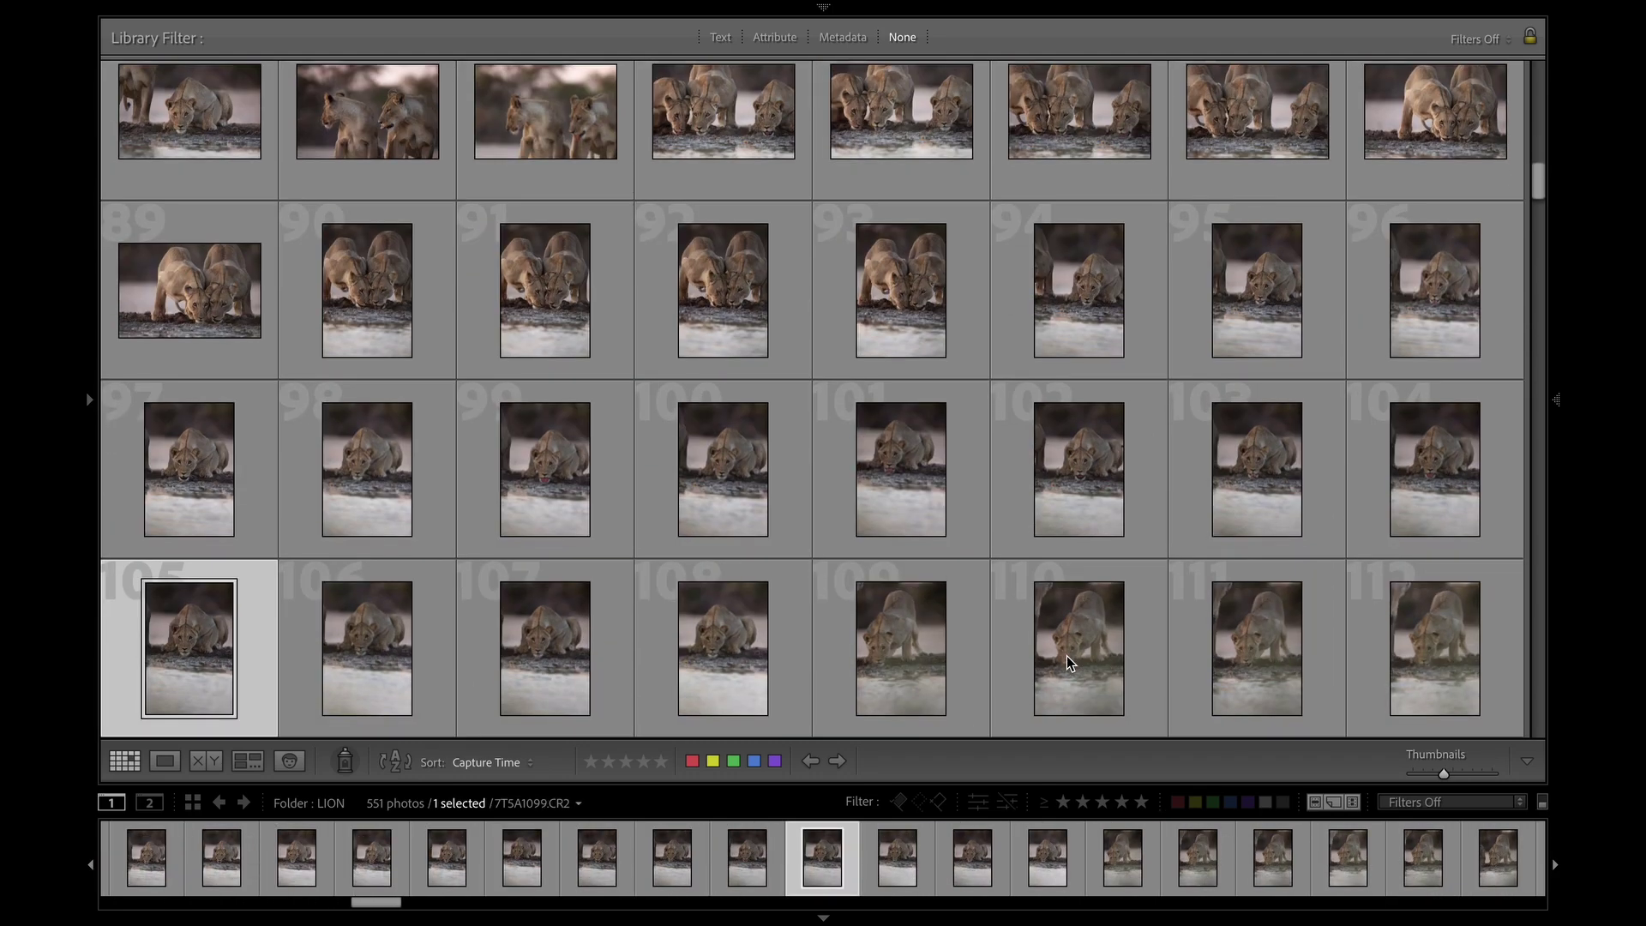
pyautogui.press('Down')
pyautogui.press('Down')
pyautogui.press('Down')
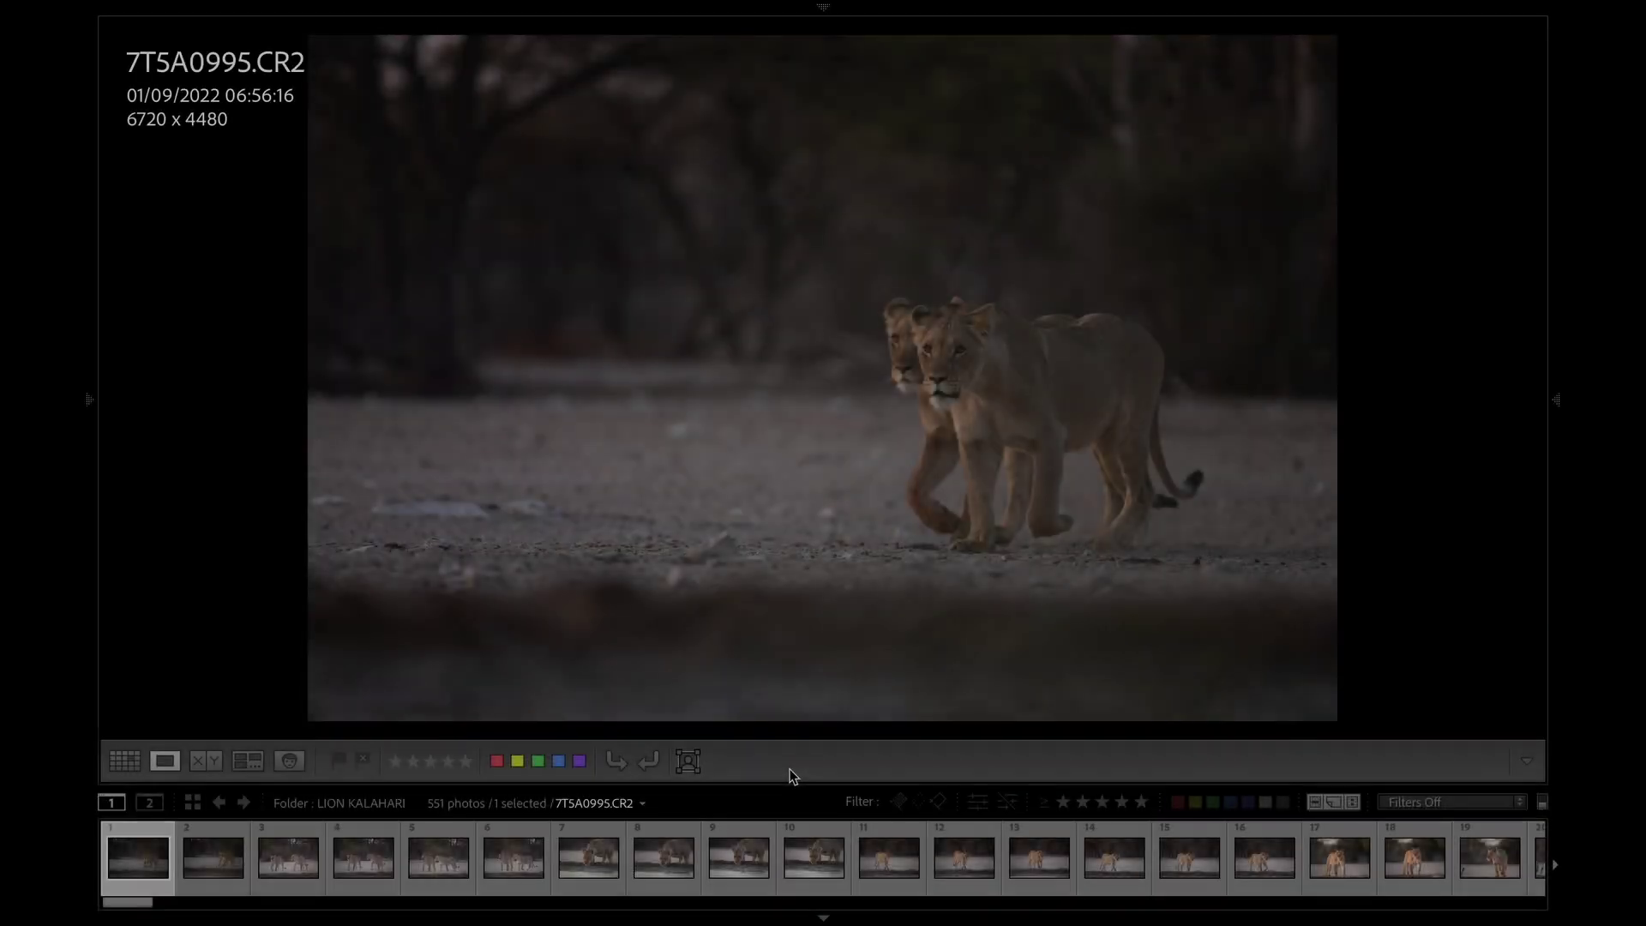
# Reject 7T5A0995, 7T5A0996 and 7T5A1001, skipping the keepers between them
pyautogui.press('x')
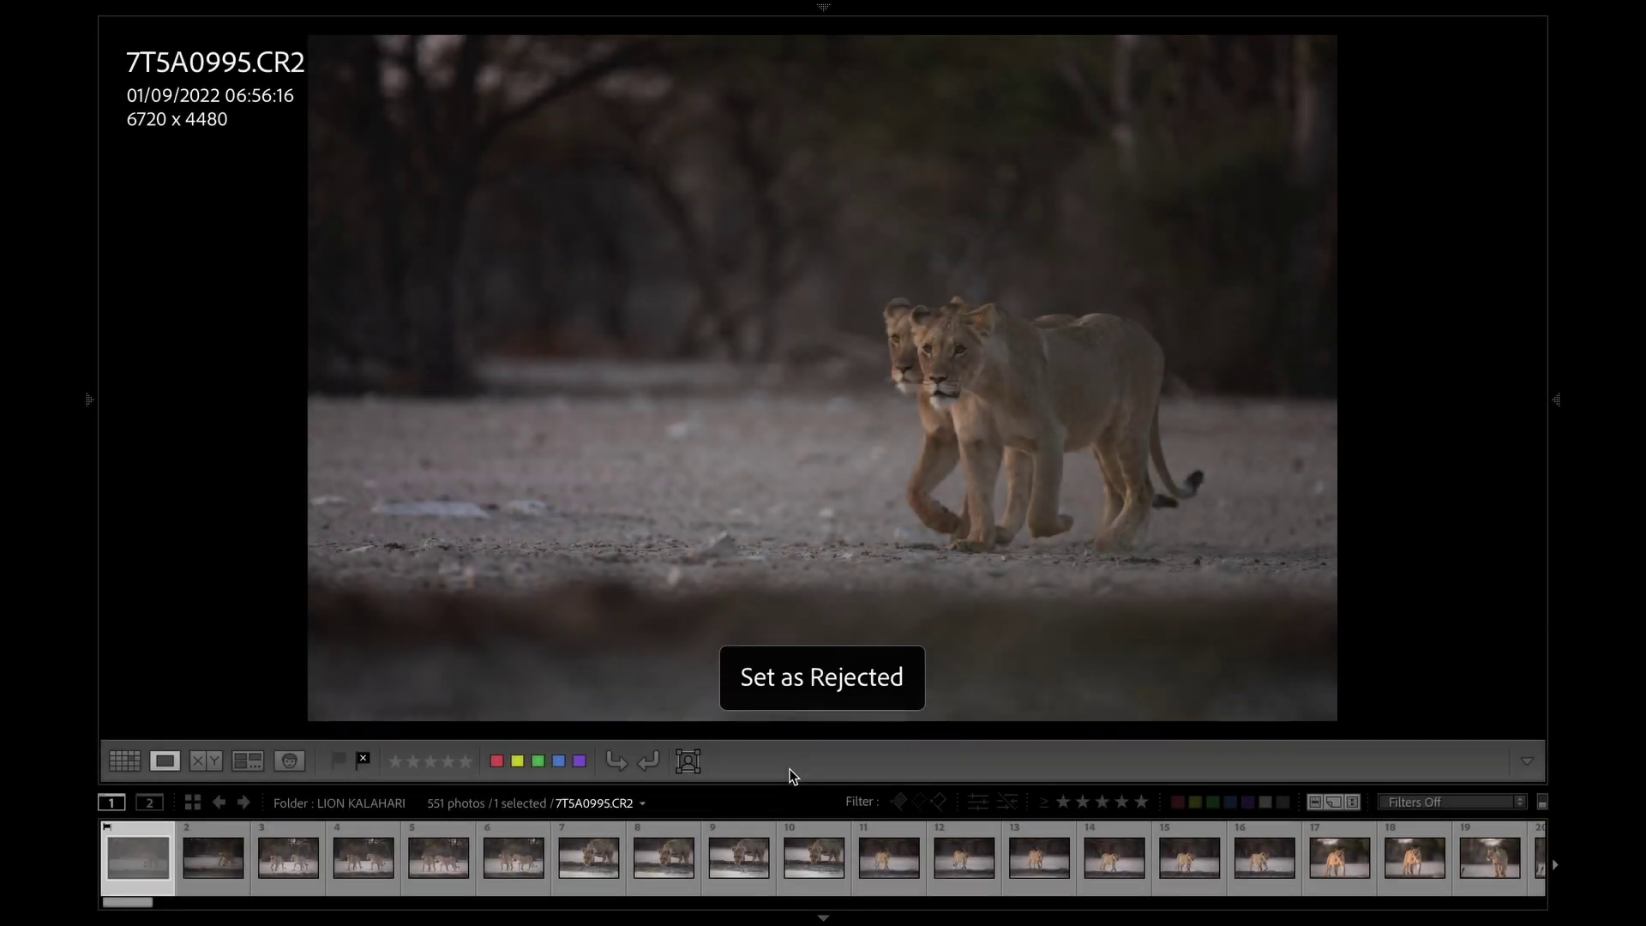
pyautogui.press('x')
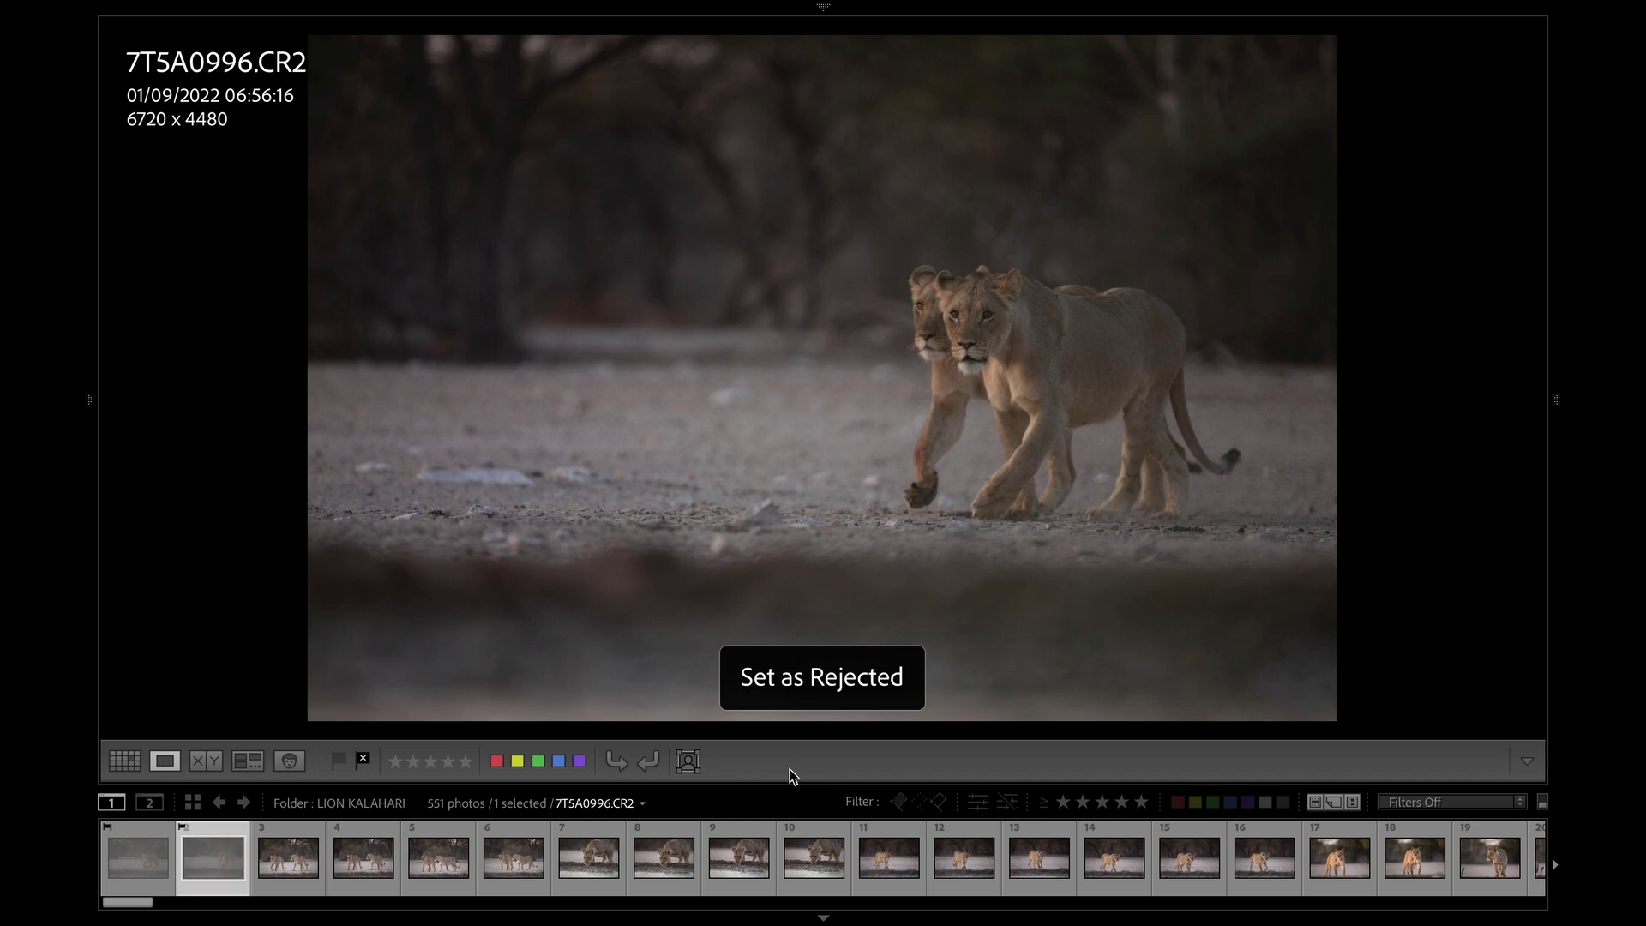
pyautogui.press('Right')
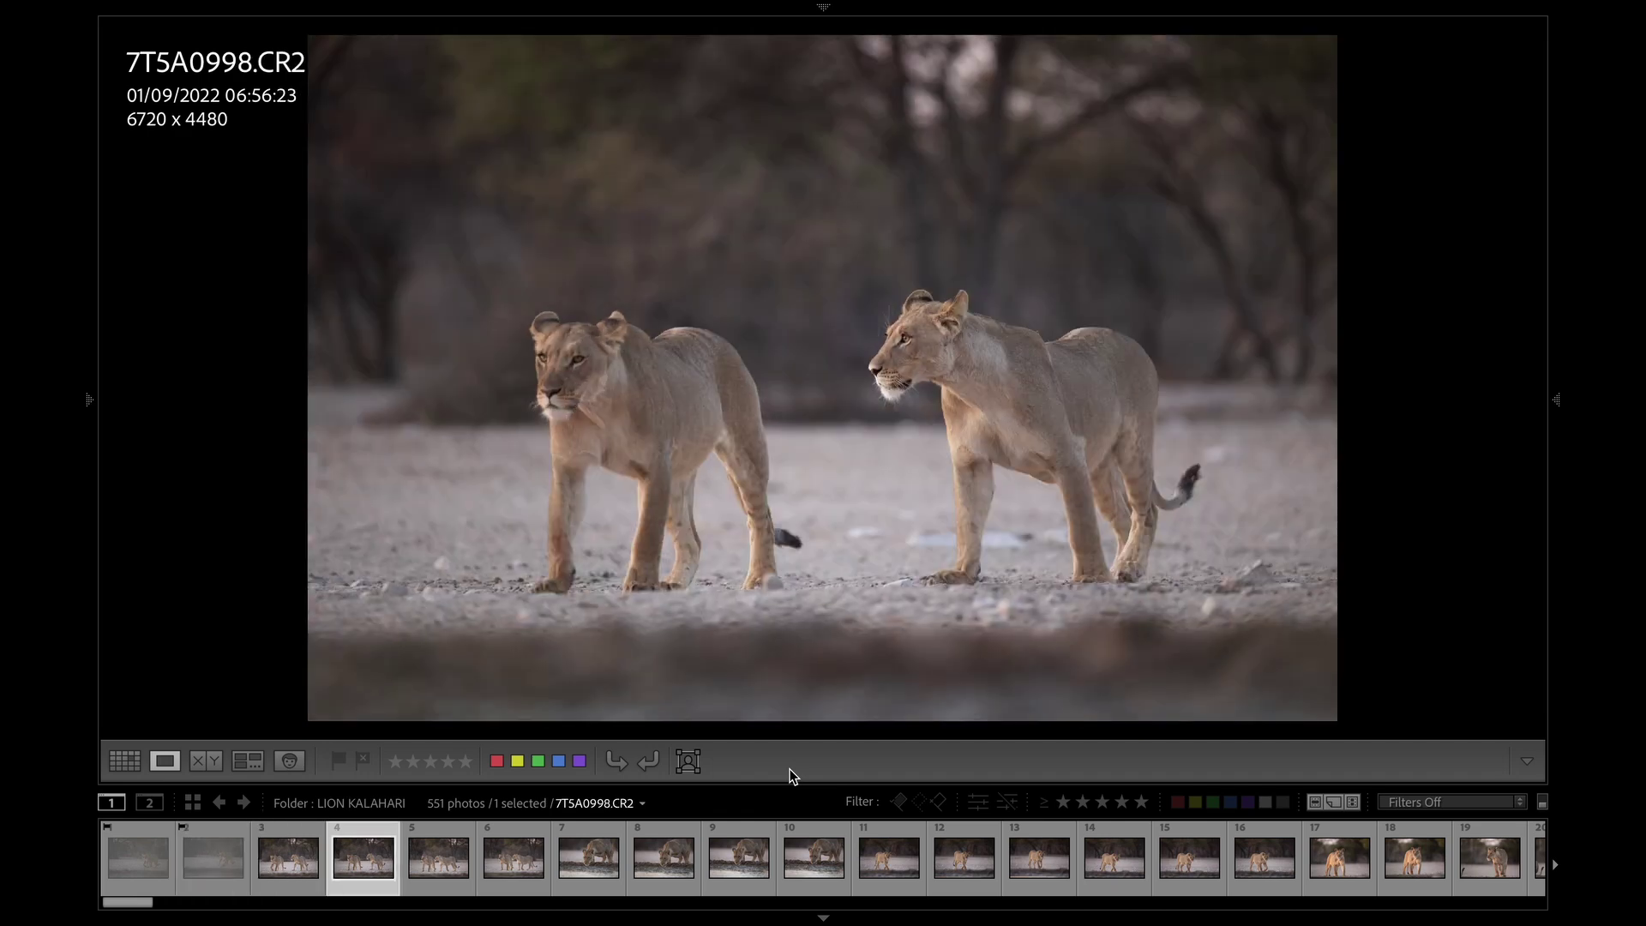
pyautogui.press('Right')
pyautogui.press('Right')
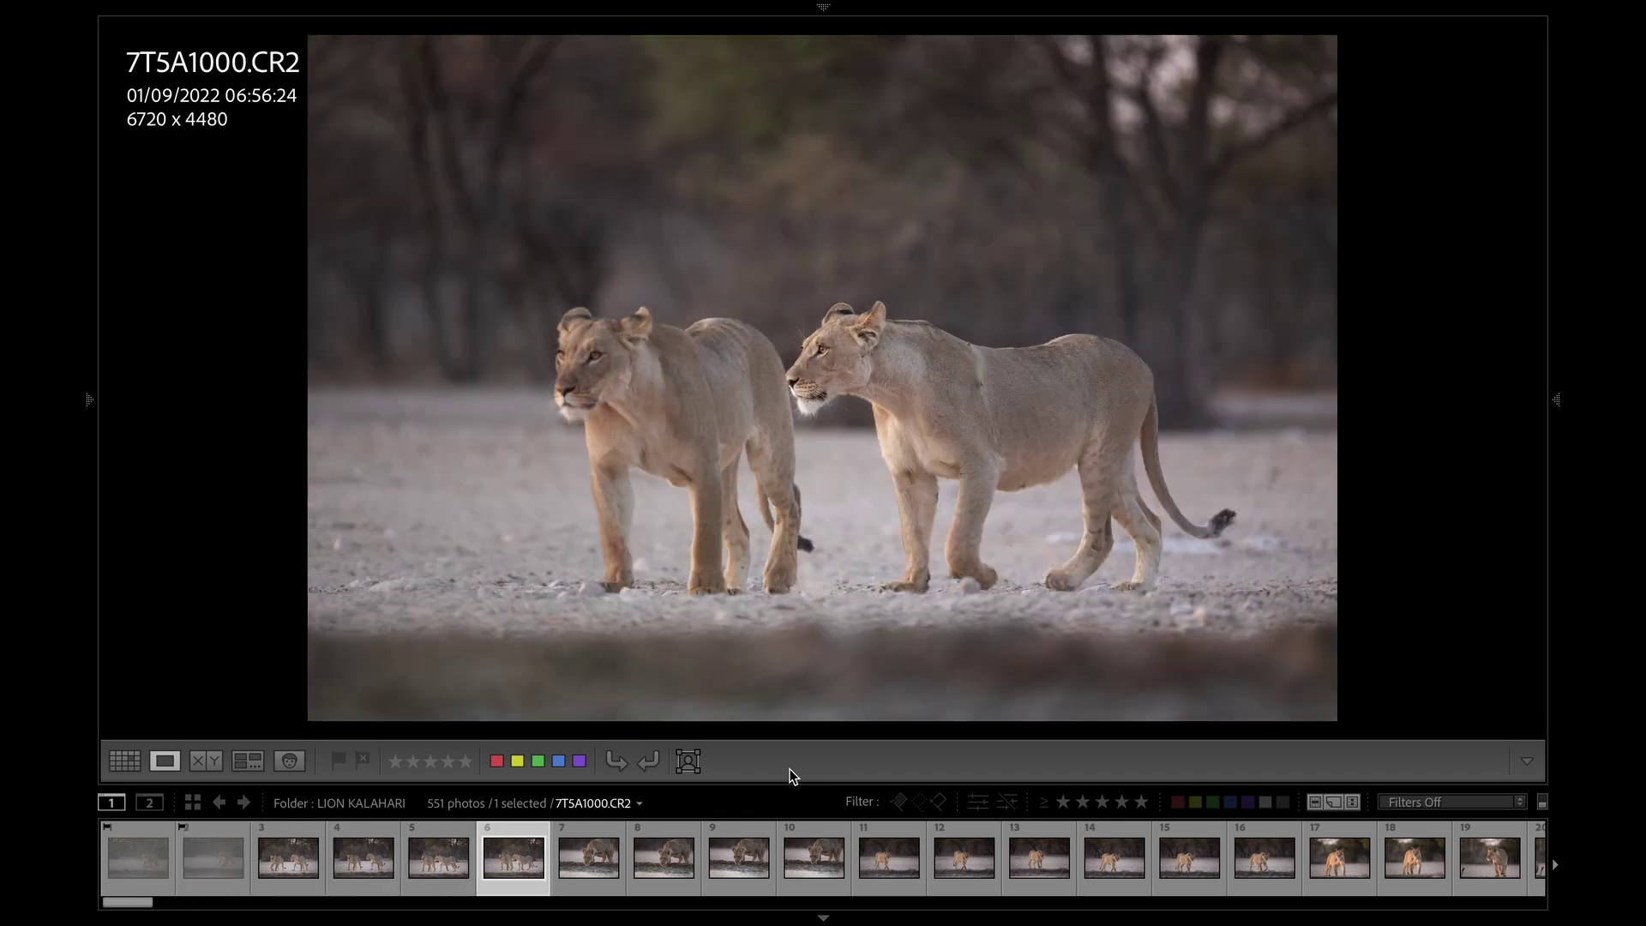
pyautogui.press('Right')
pyautogui.press('x')
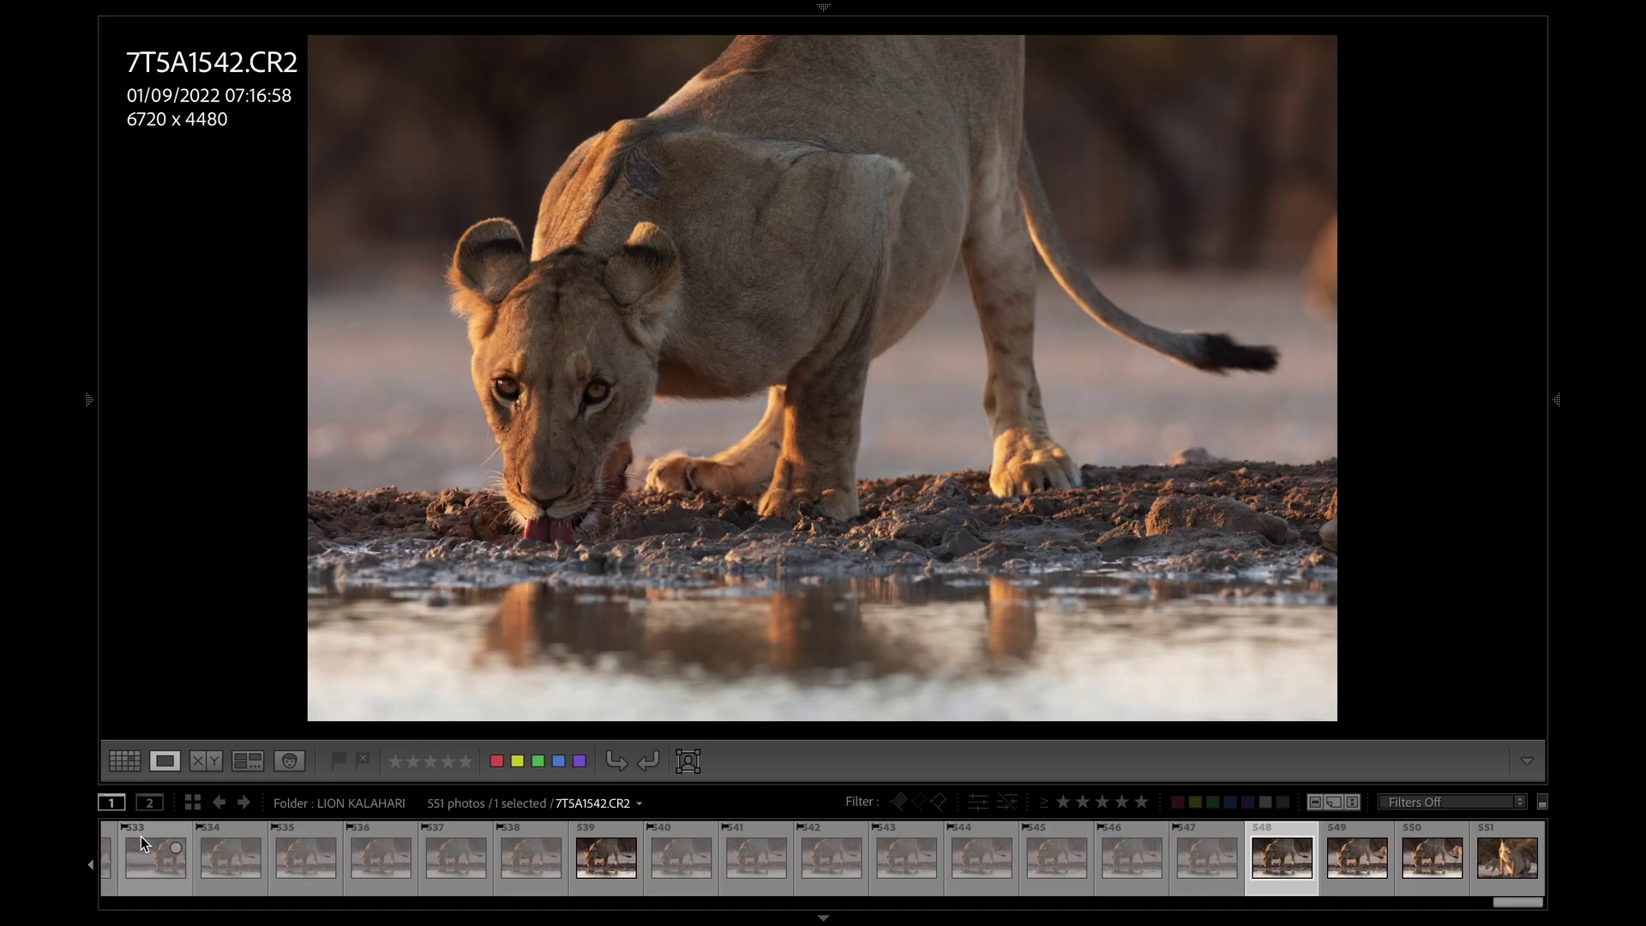
# Reject 7T5A1543 and 7T5A1544, then show only rejected photos in Grid view
pyautogui.press('Right')
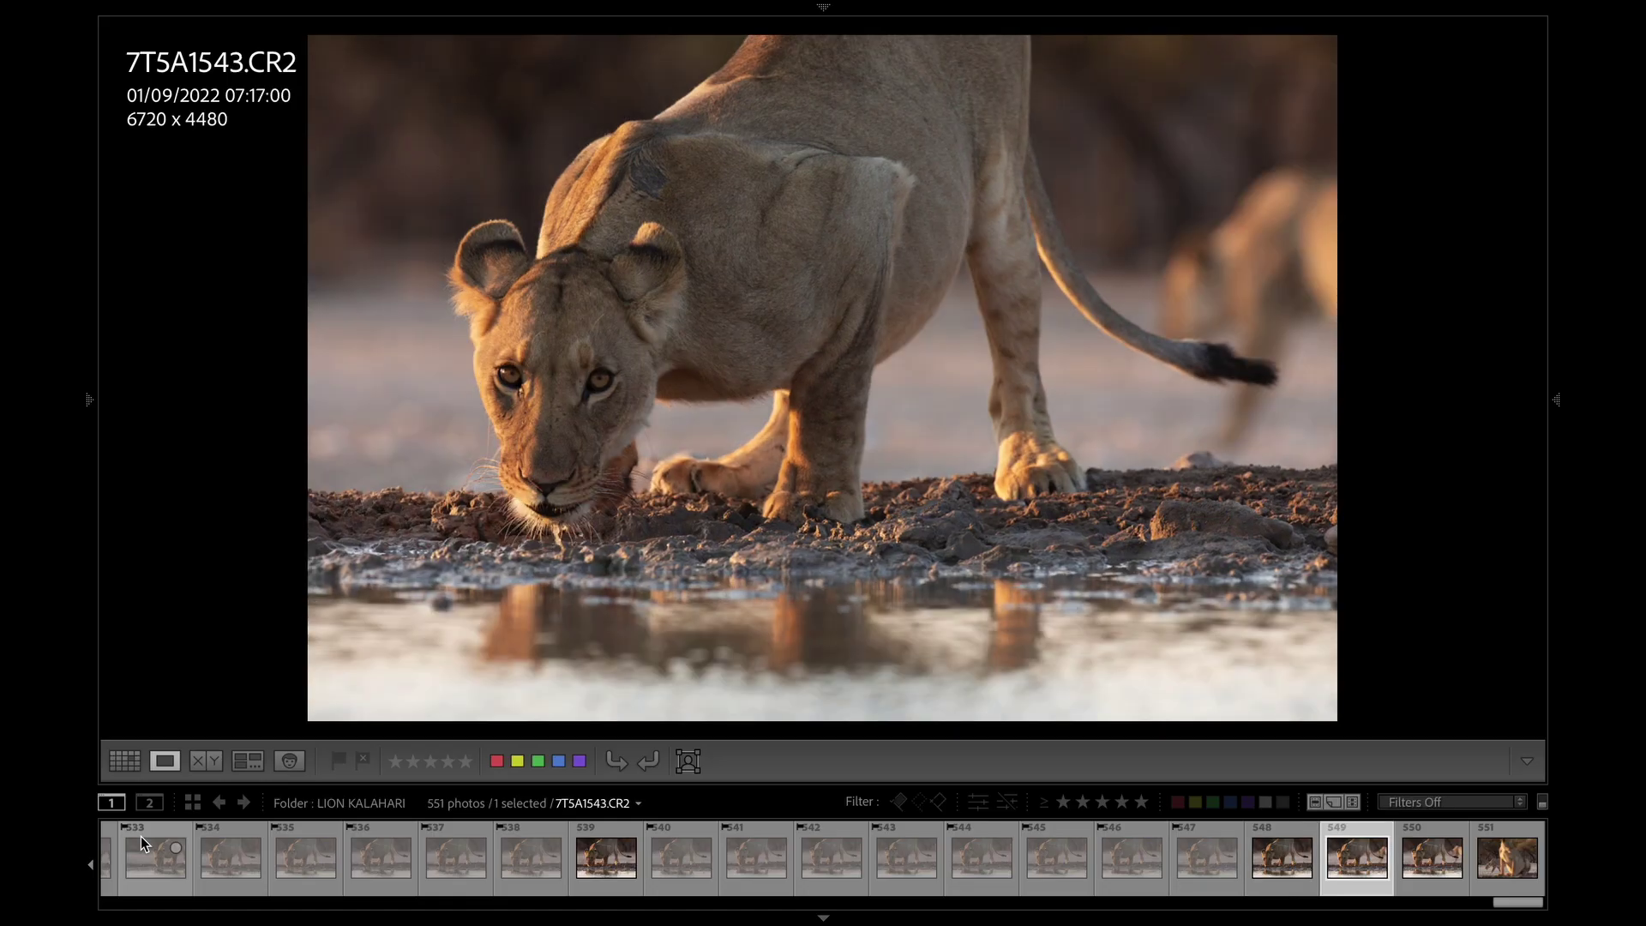
pyautogui.press('x')
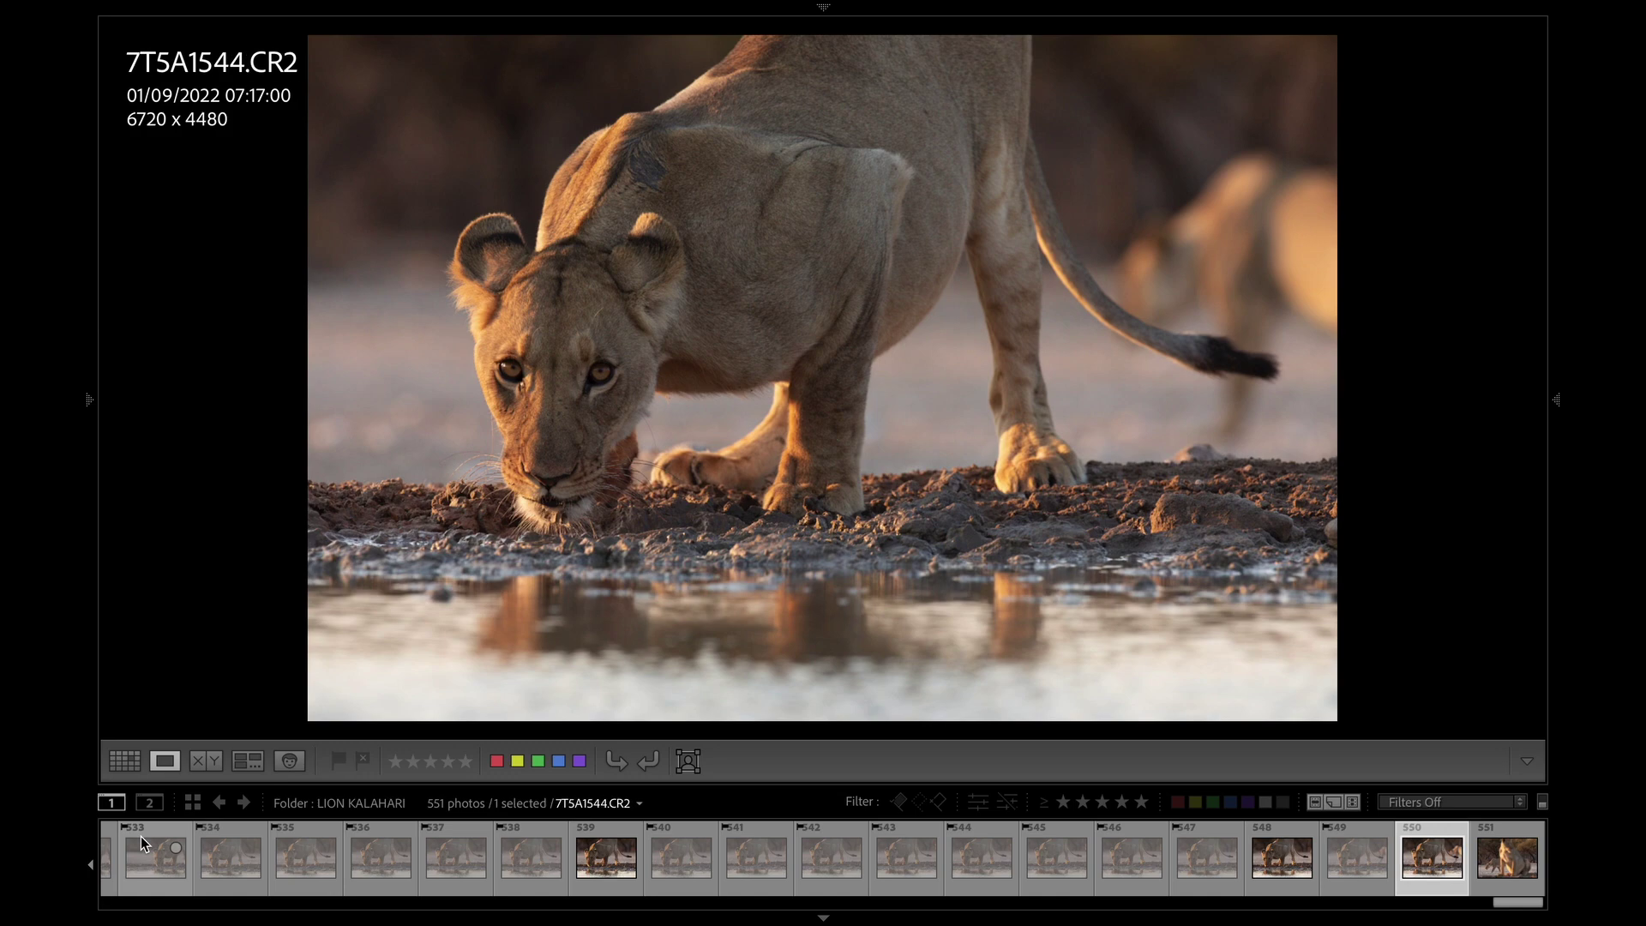
pyautogui.press('x')
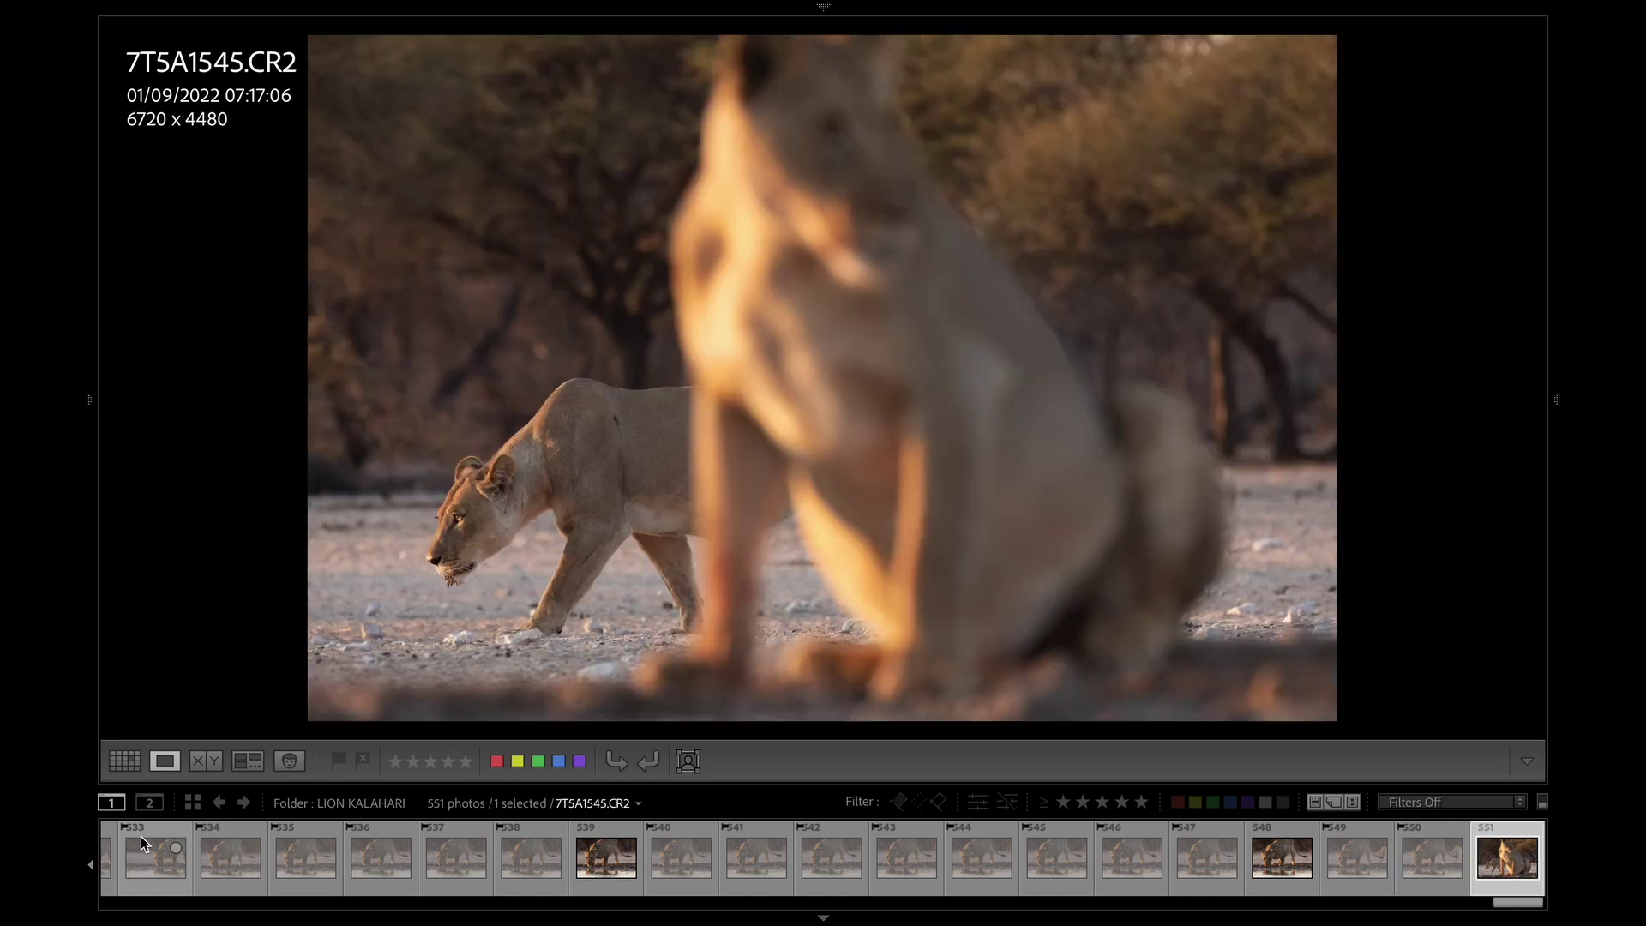
pyautogui.press('g')
pyautogui.click(938, 804)
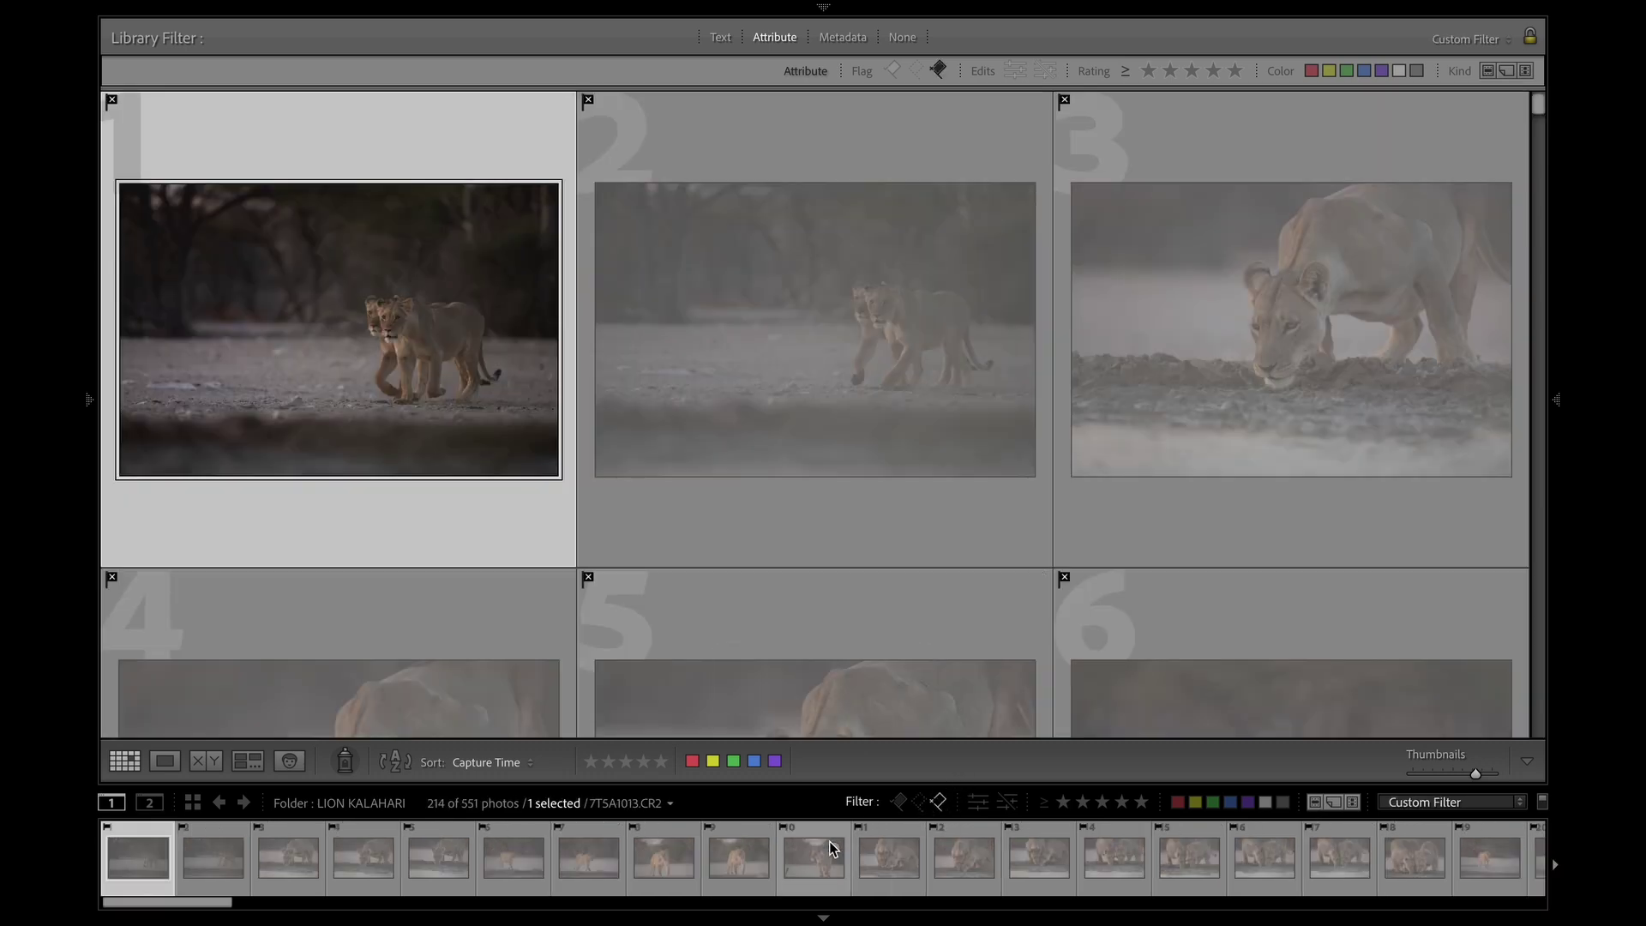
# Delete all 214 rejected photos from disk and turn off the rejected-only filter
pyautogui.press('super+a')
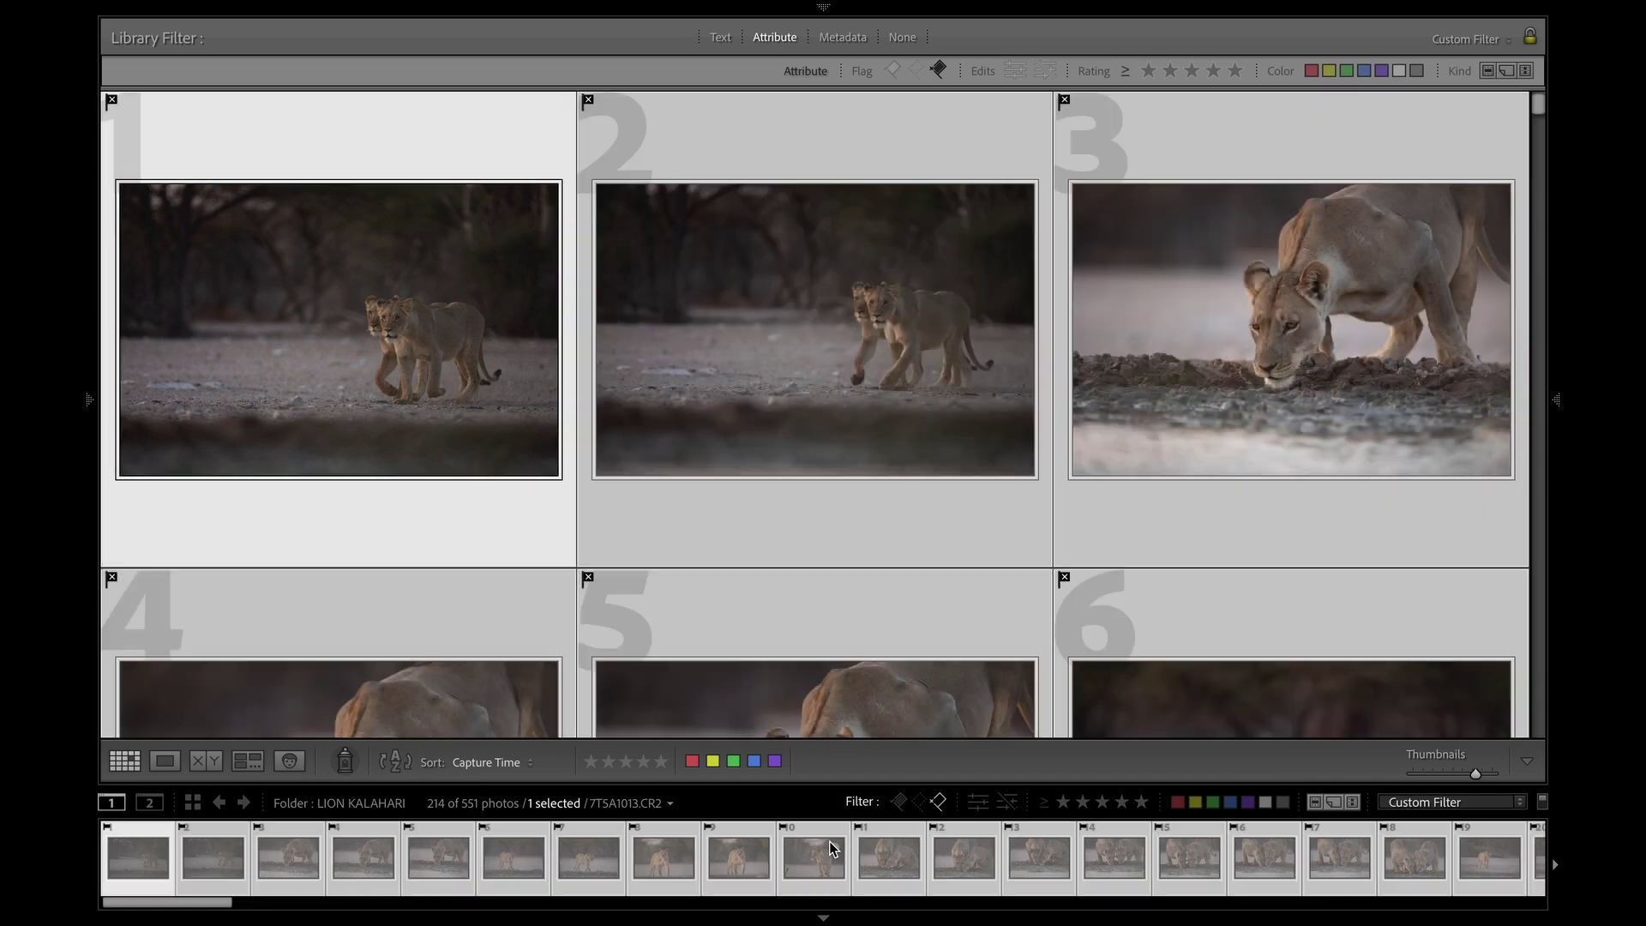
pyautogui.rightClick(830, 848)
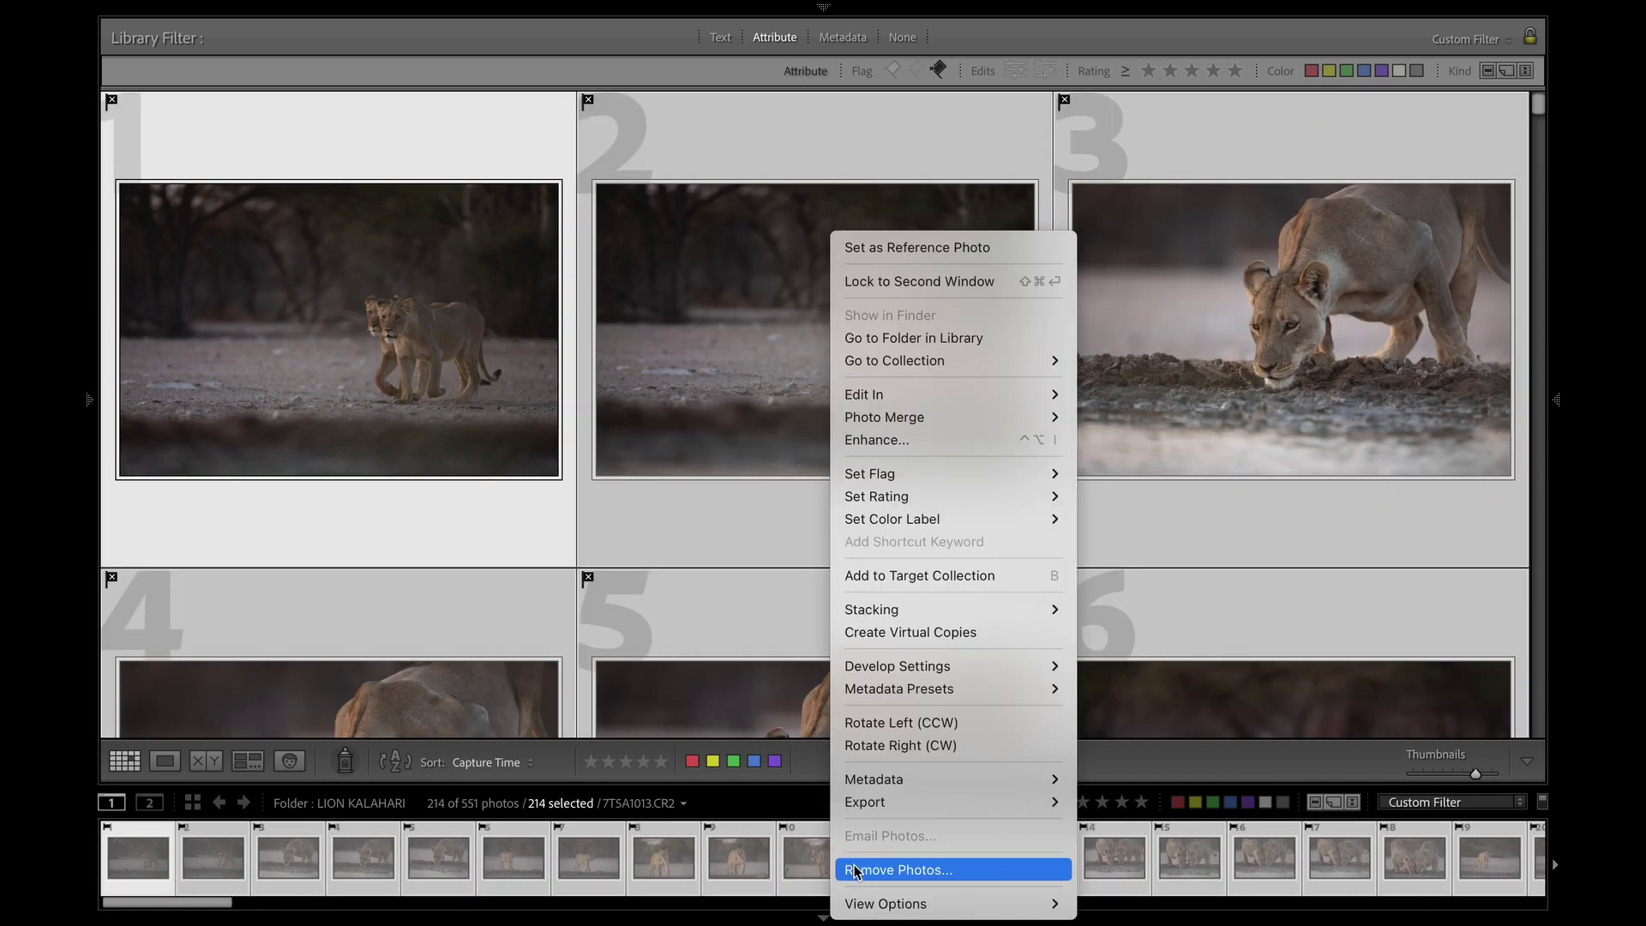
pyautogui.click(855, 872)
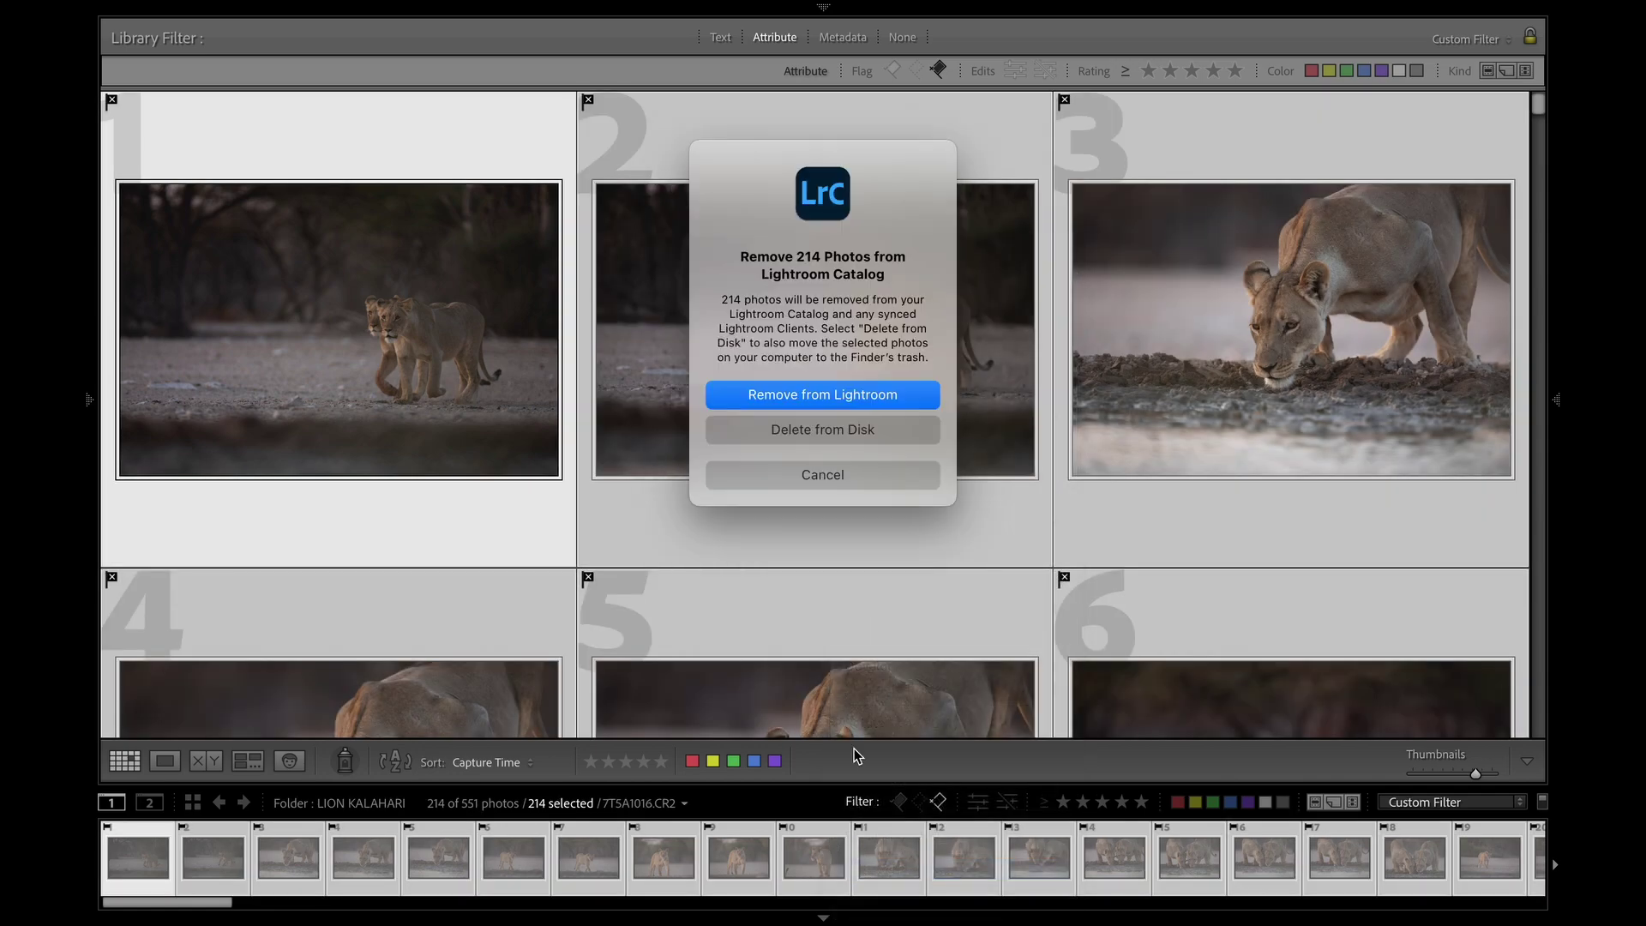
pyautogui.click(885, 431)
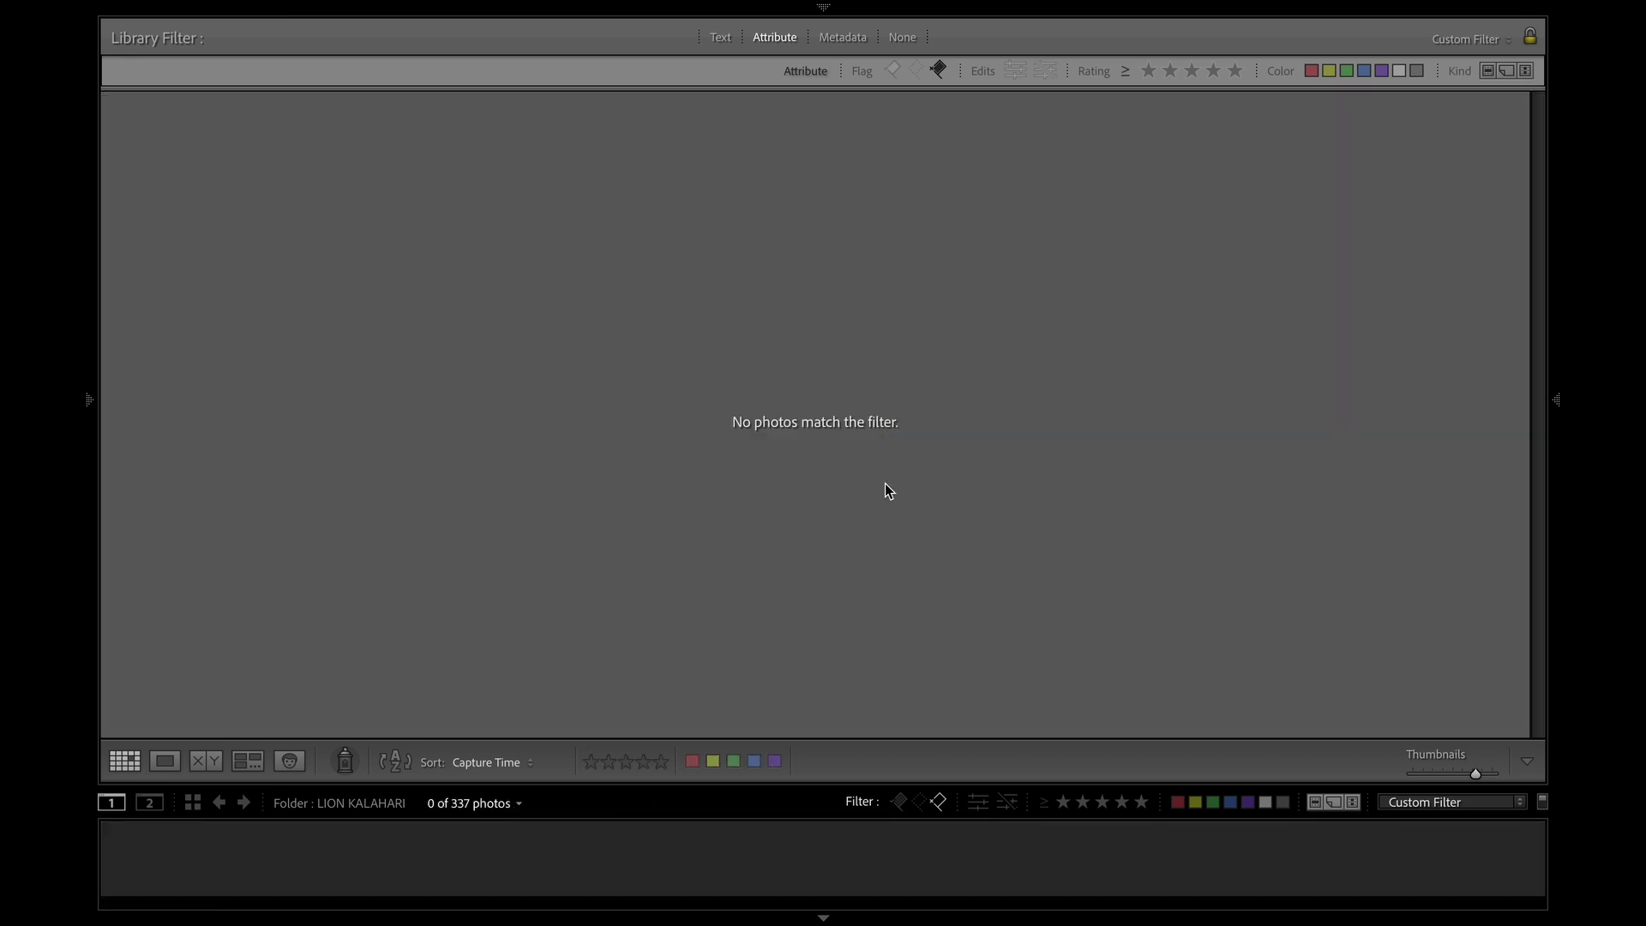
pyautogui.click(939, 803)
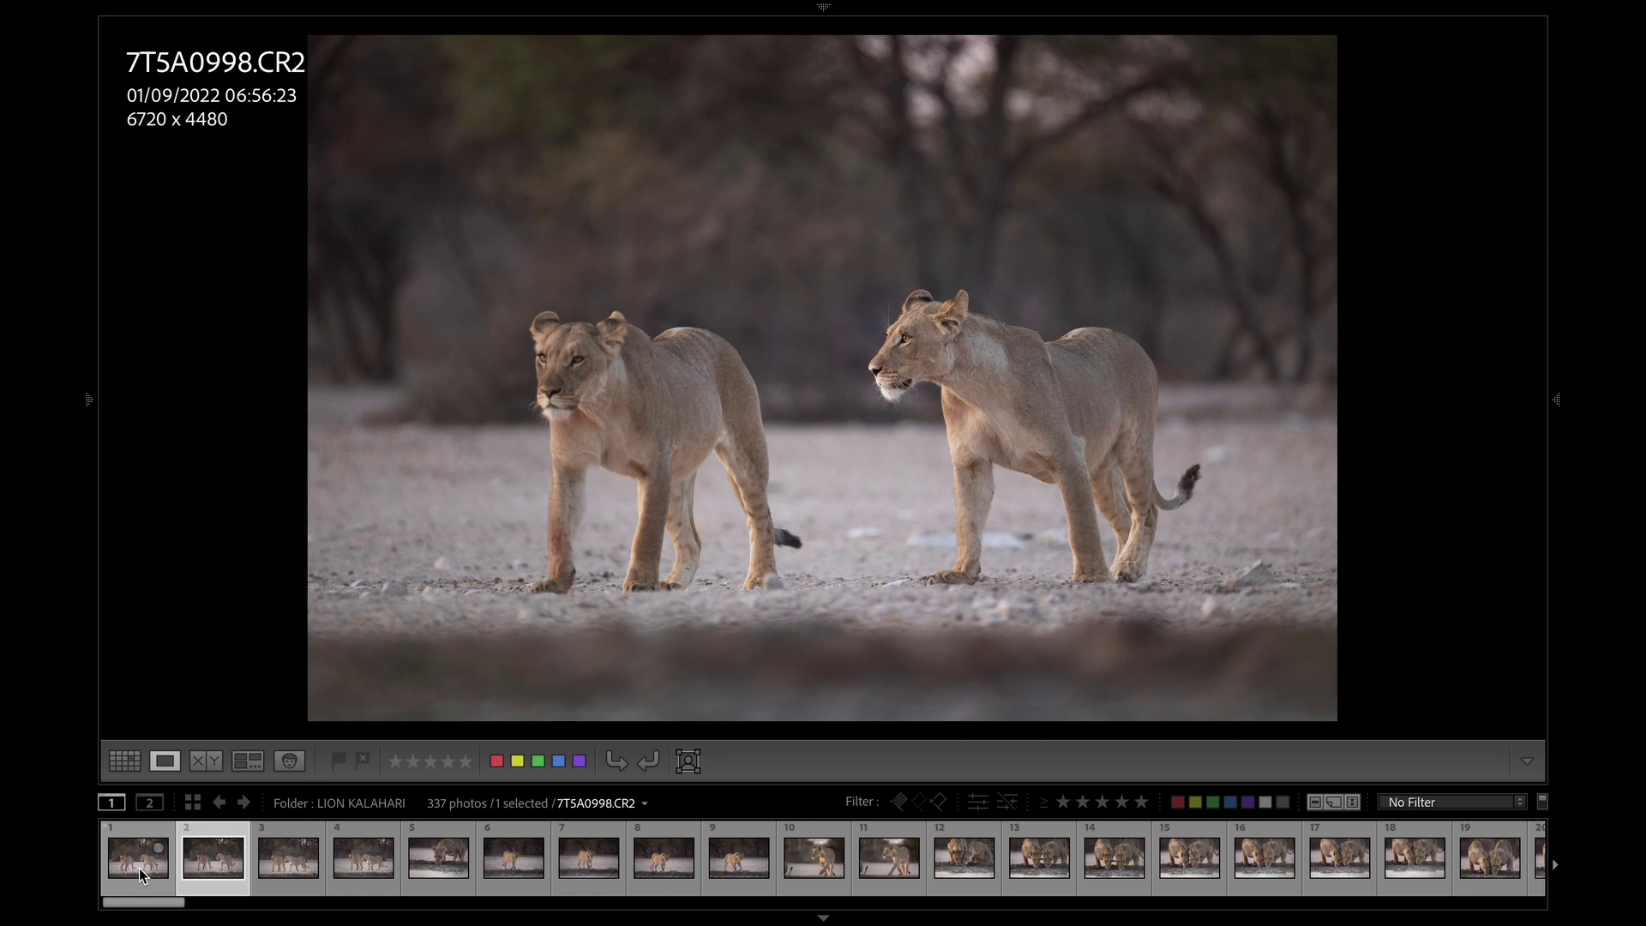
# Reject 7T5A1000, 7T5A1007 and 7T5A1505 while stepping through the remaining photos
pyautogui.press('Right')
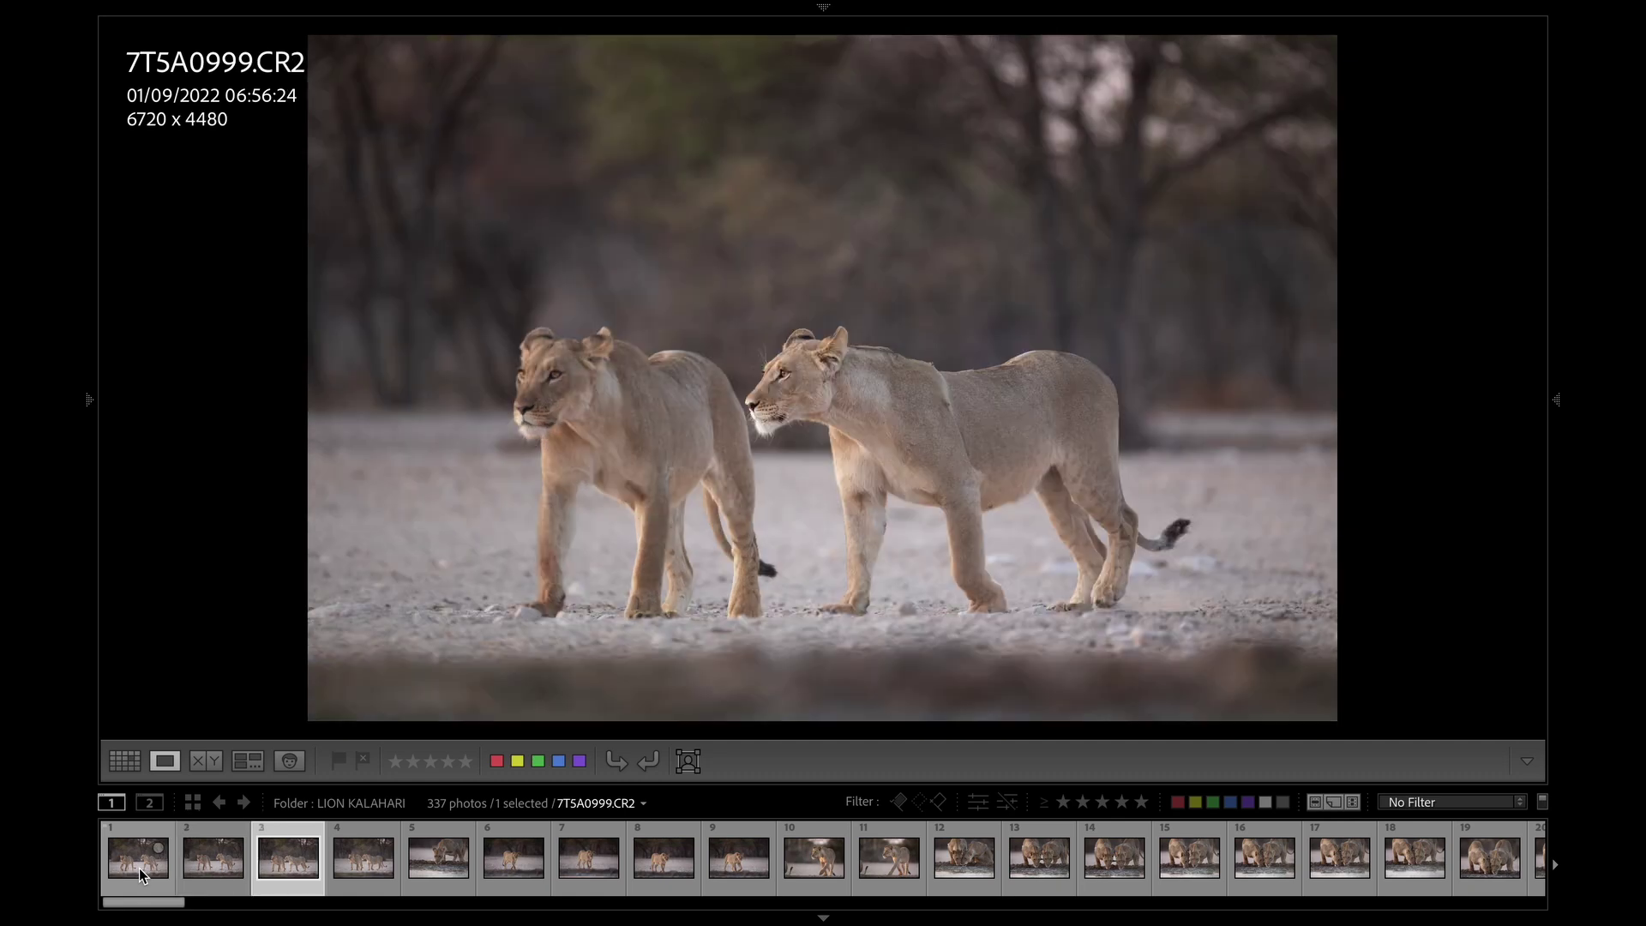
pyautogui.press('Right')
pyautogui.press('x')
pyautogui.press('x')
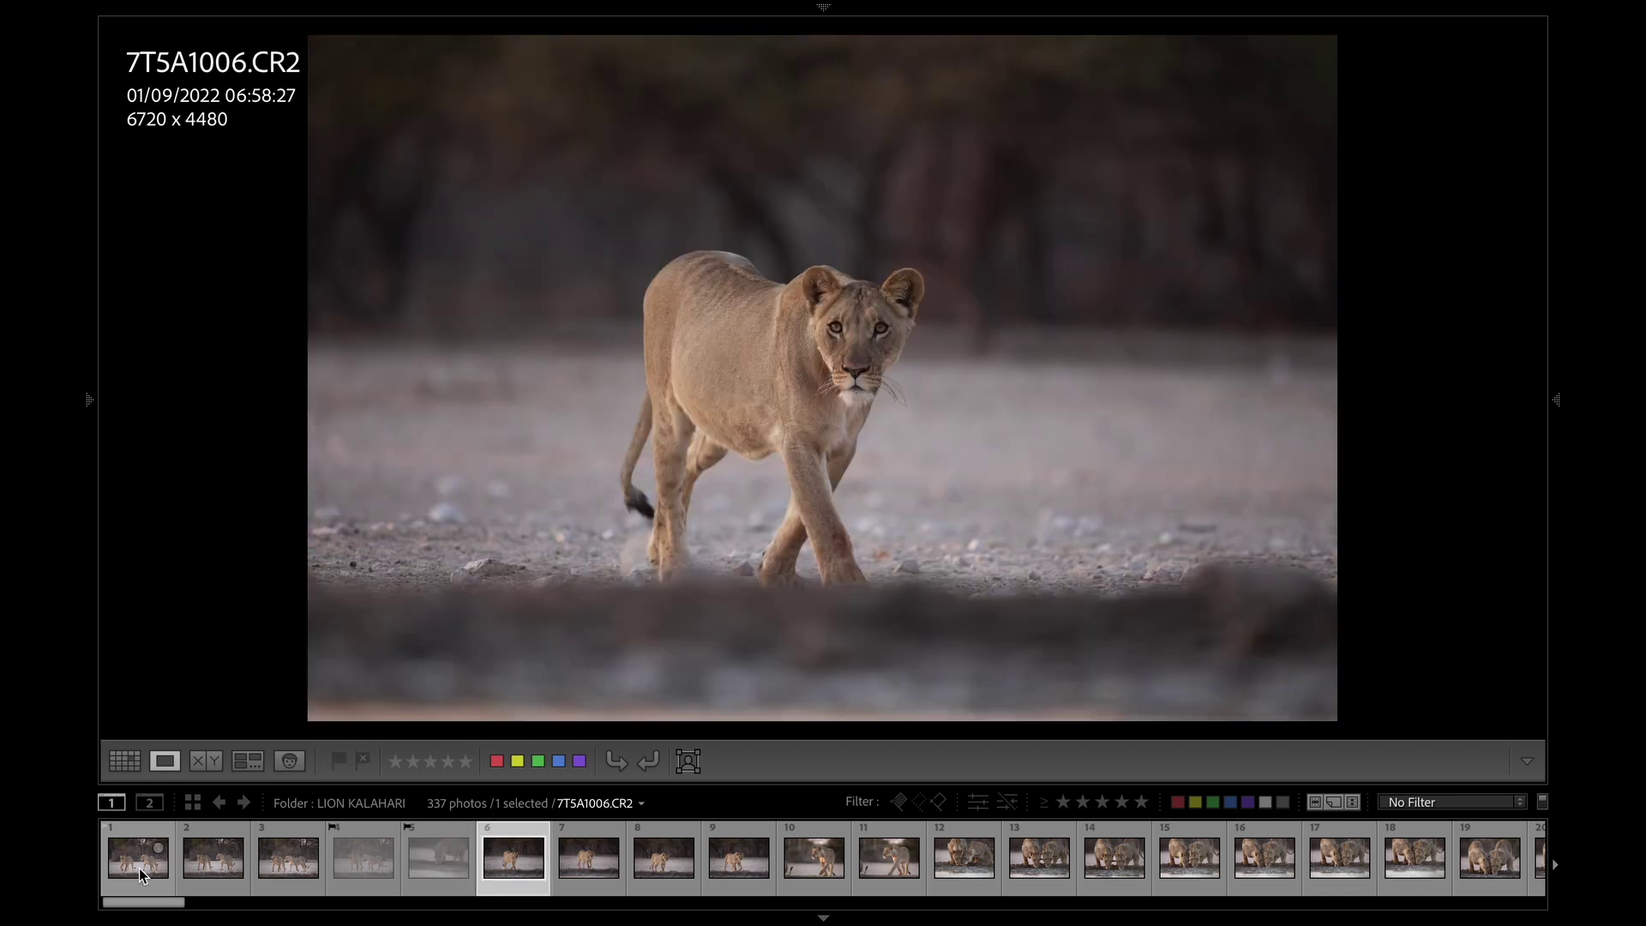
pyautogui.press('Right')
pyautogui.press('x')
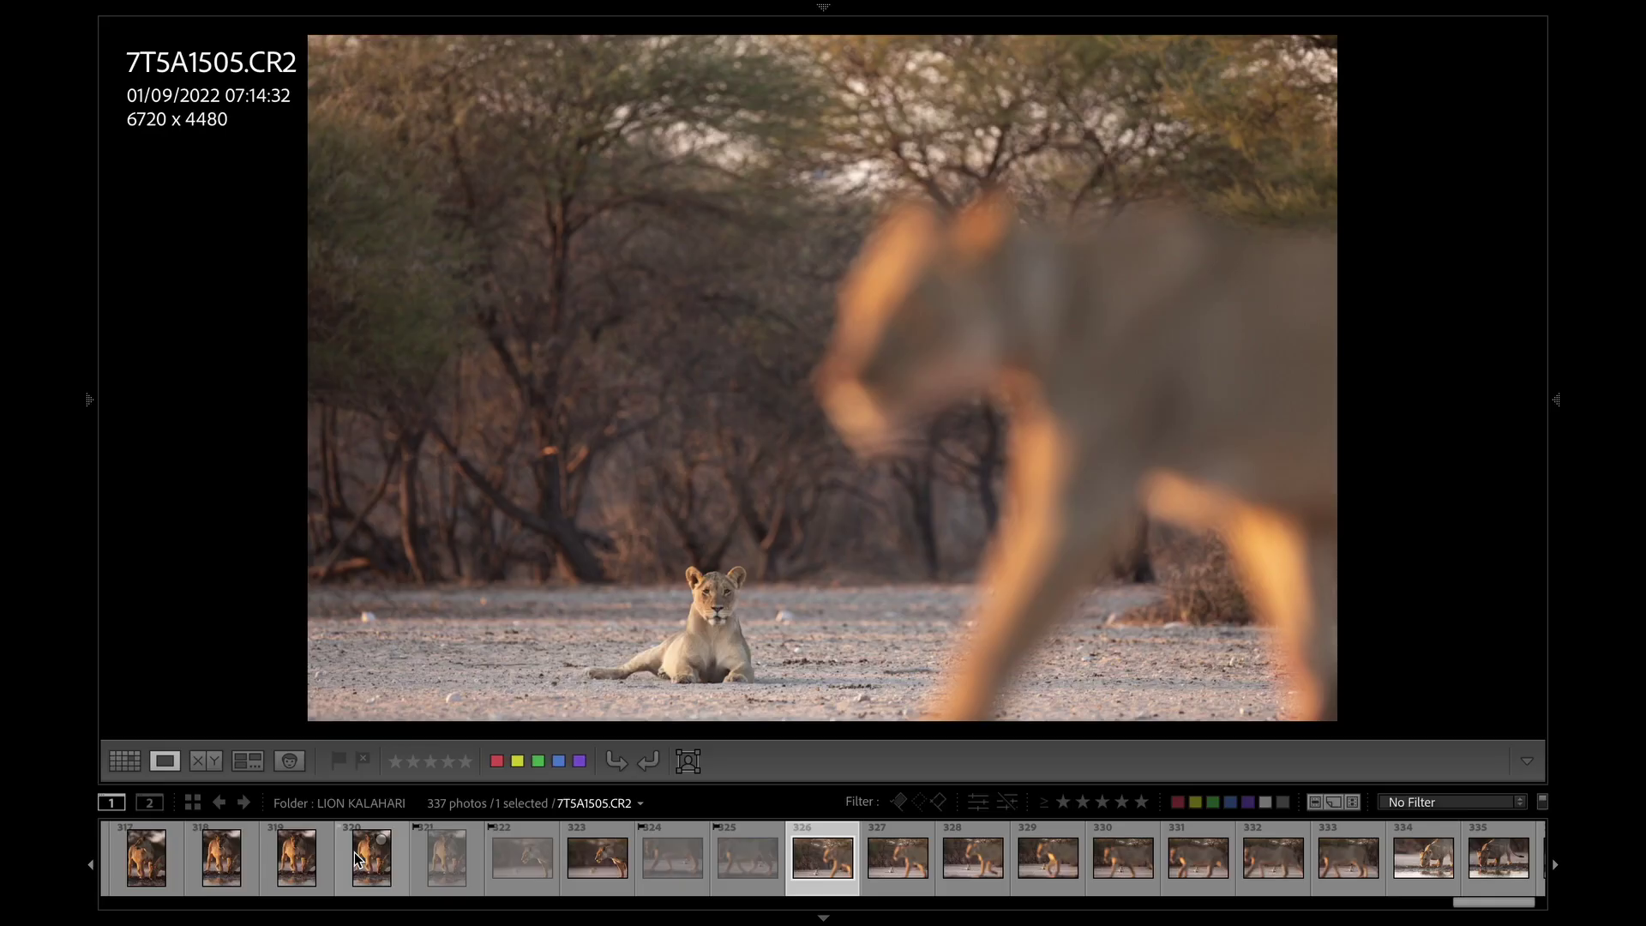
pyautogui.click(362, 761)
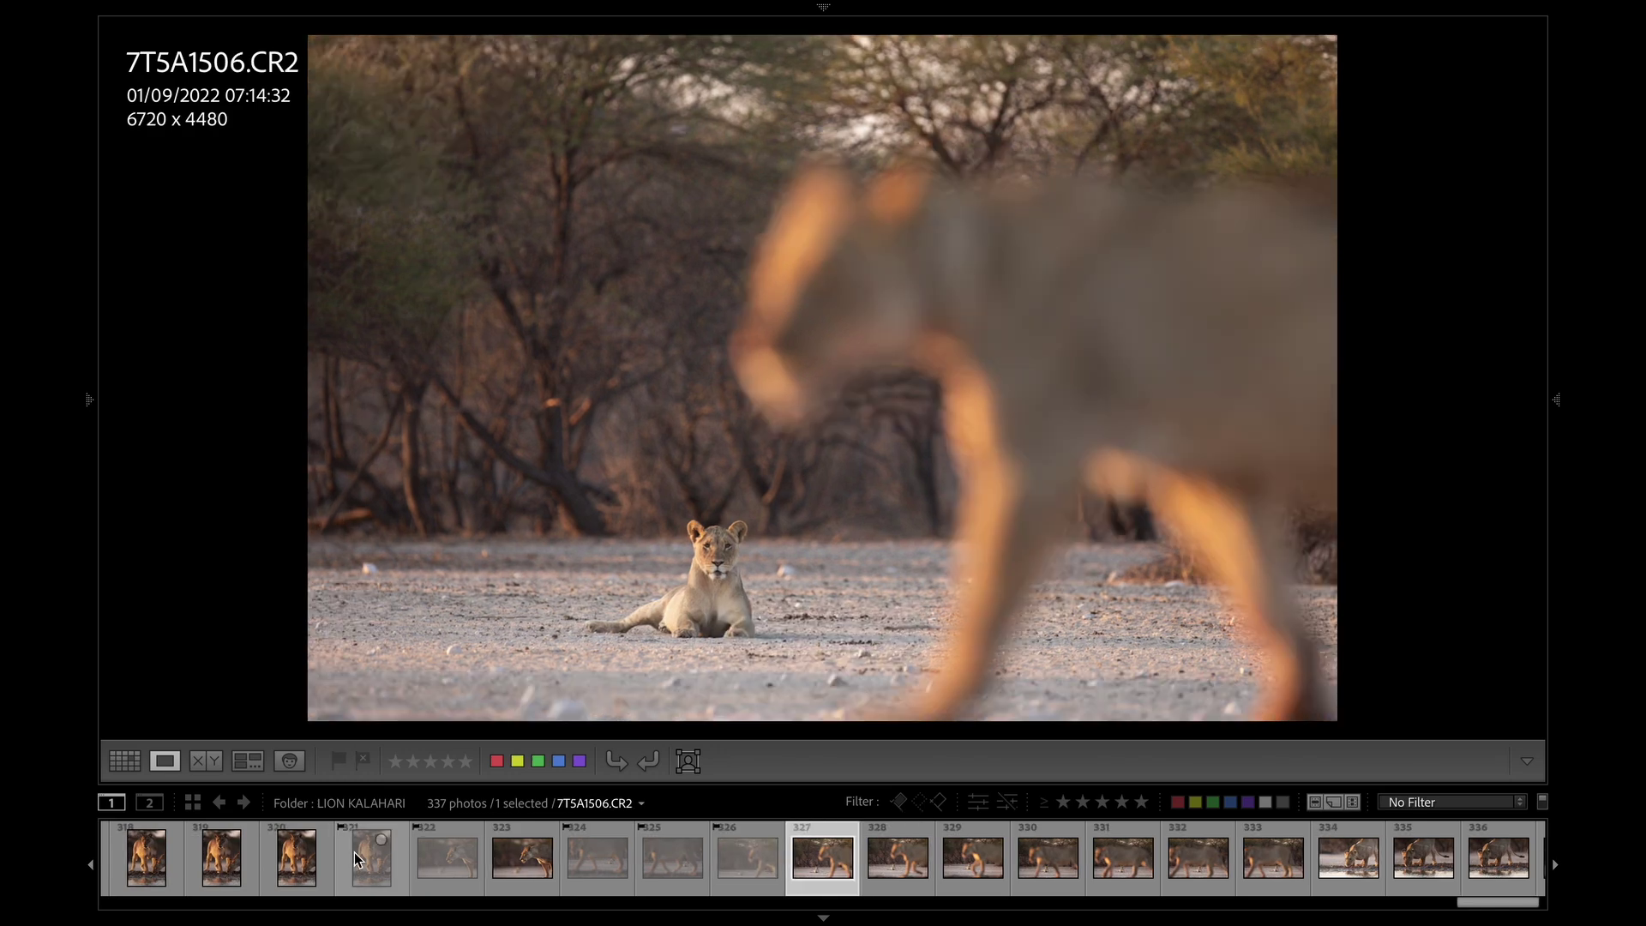
pyautogui.press('Right')
pyautogui.press('Right')
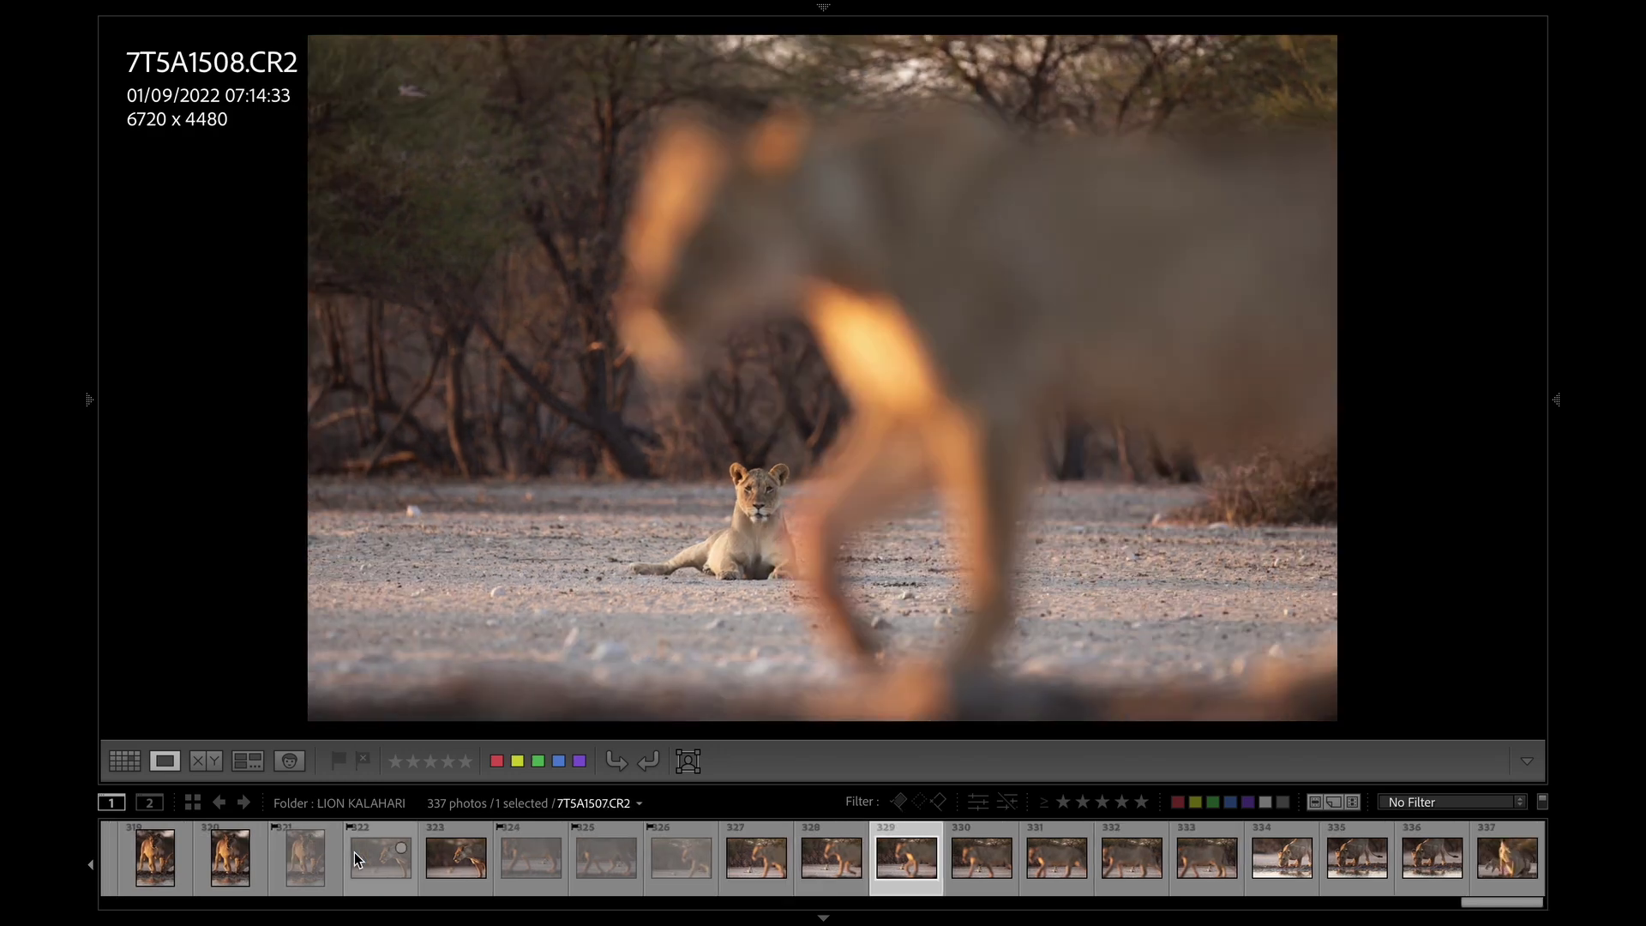
pyautogui.press('Right')
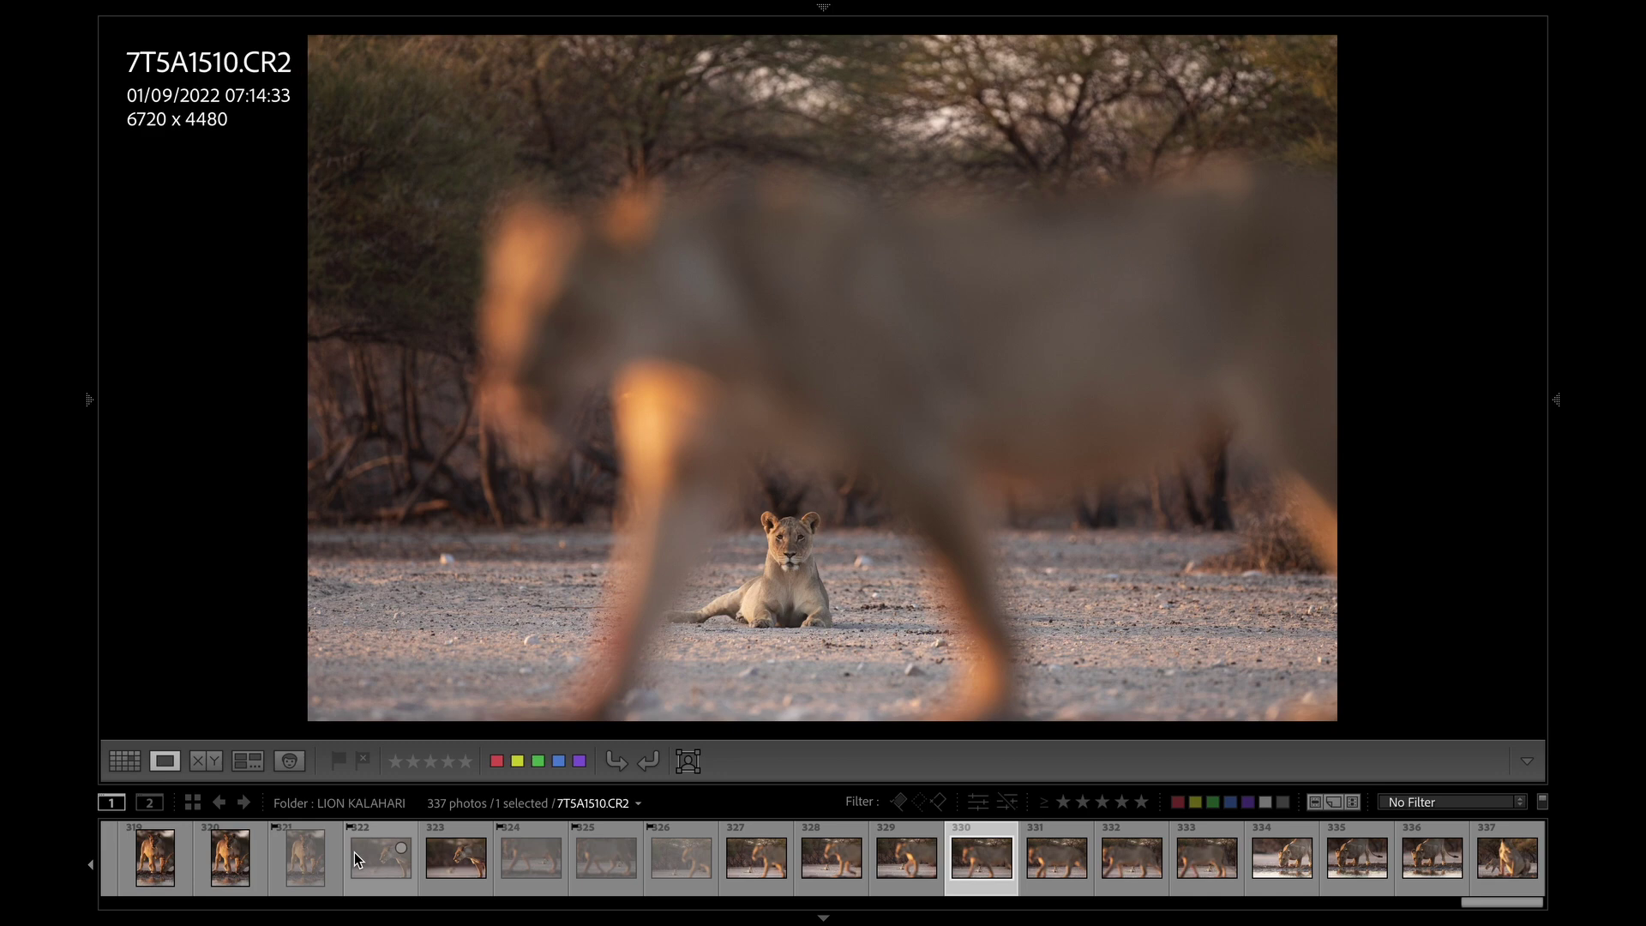
pyautogui.press('Right')
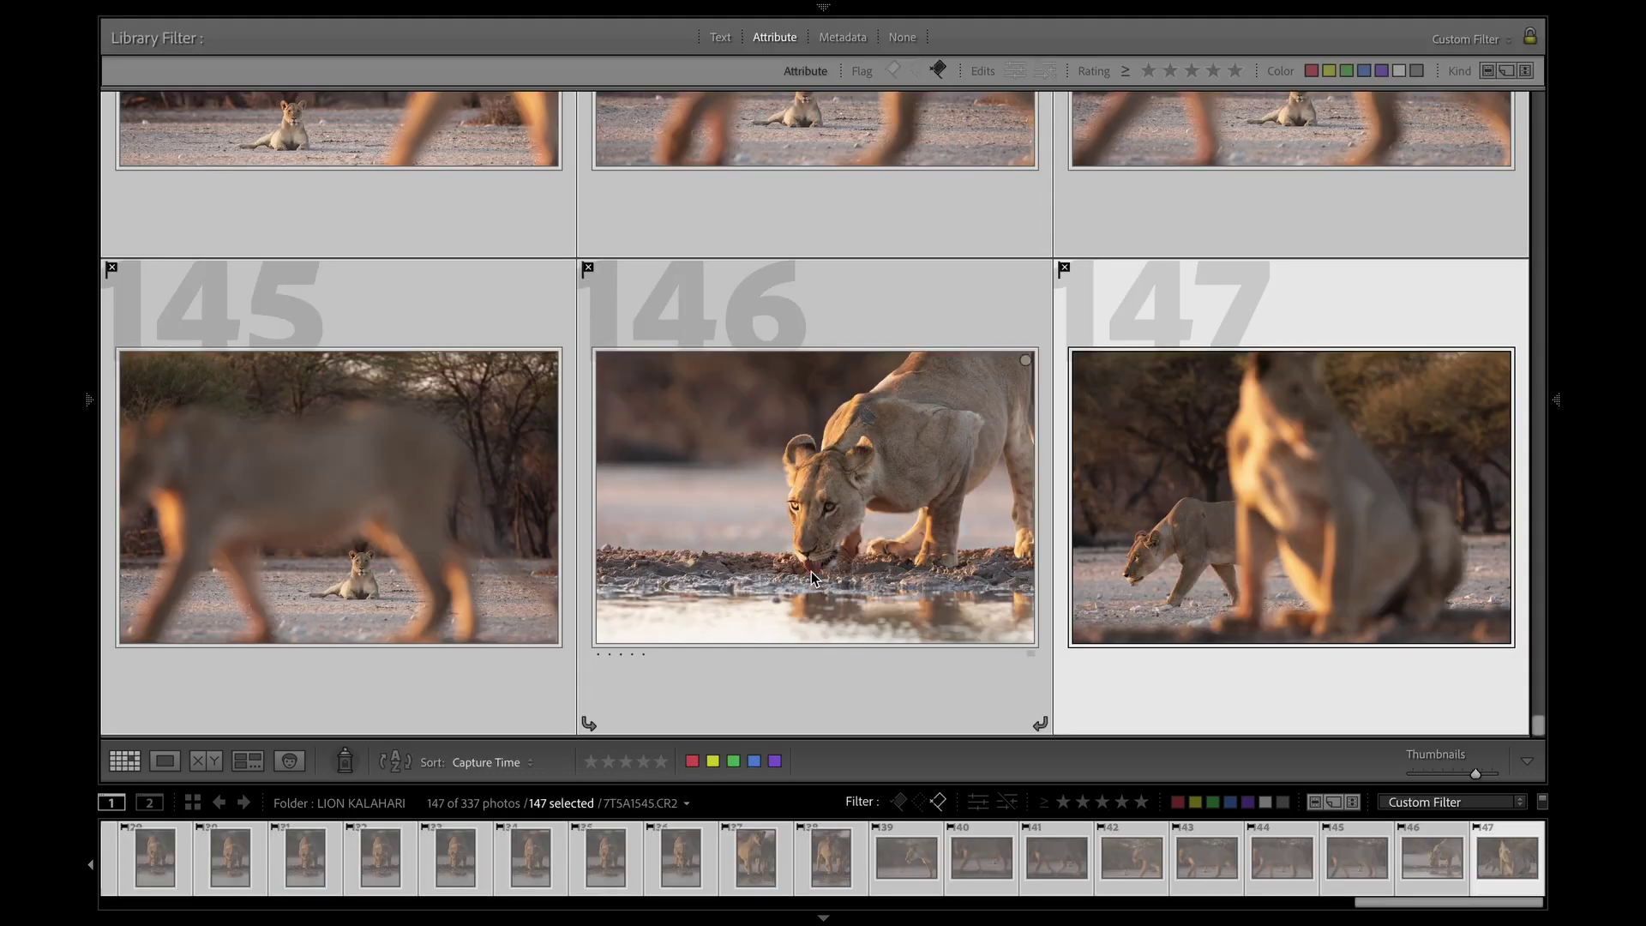
# Remove the 147 rejected photos, deleting them from disk
pyautogui.rightClick(811, 571)
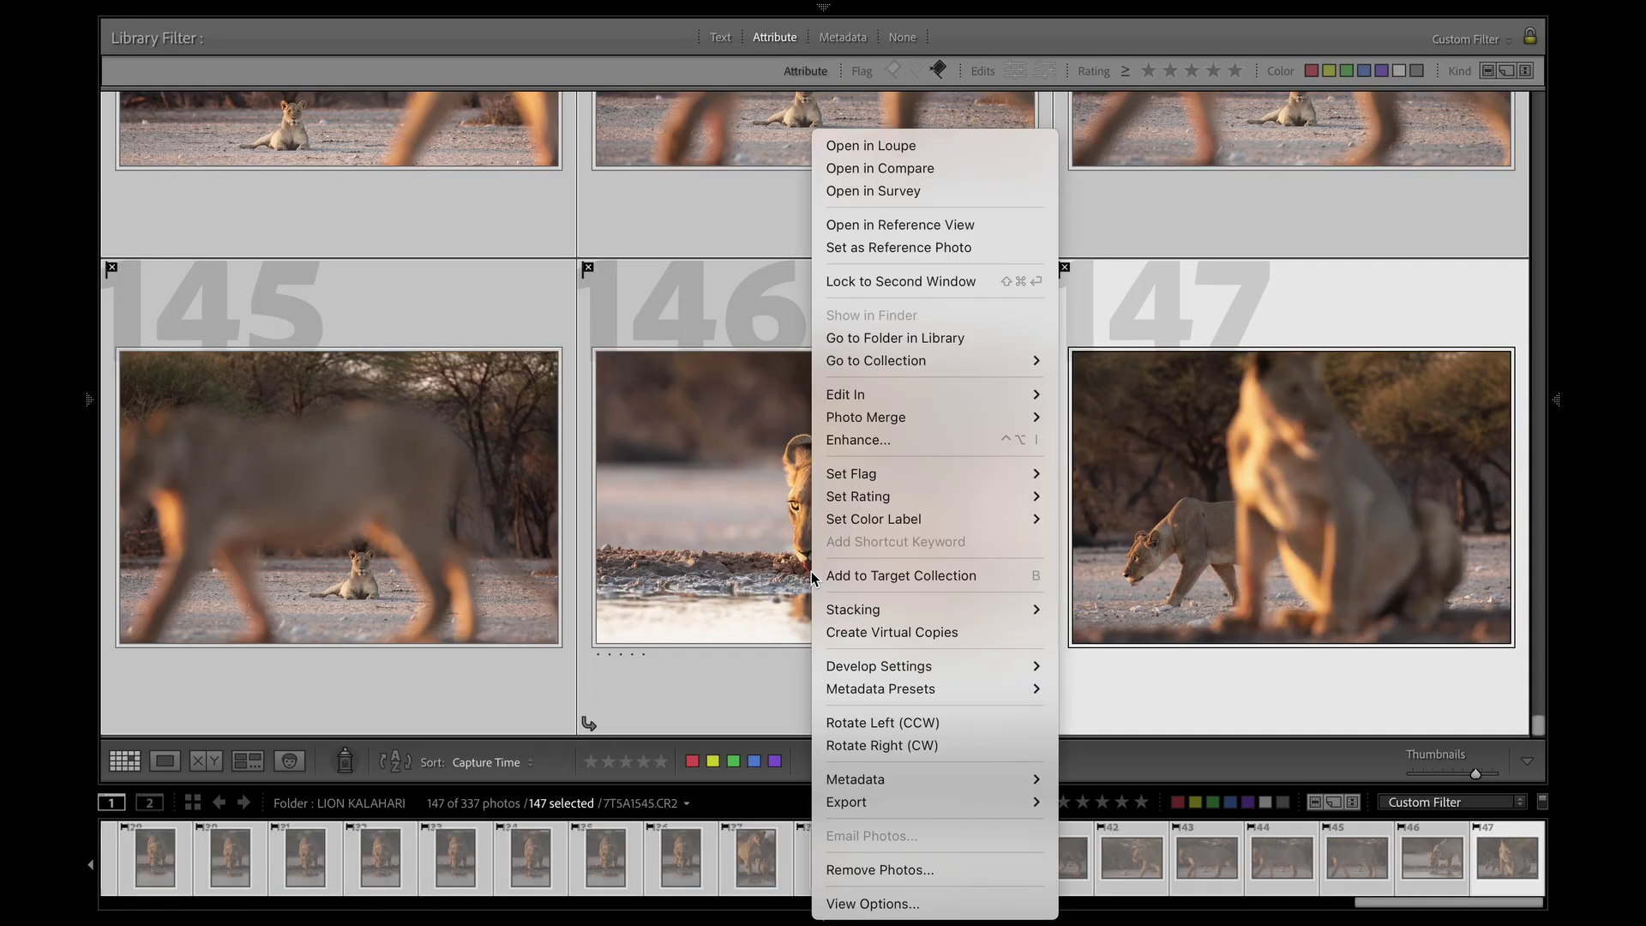
pyautogui.click(852, 869)
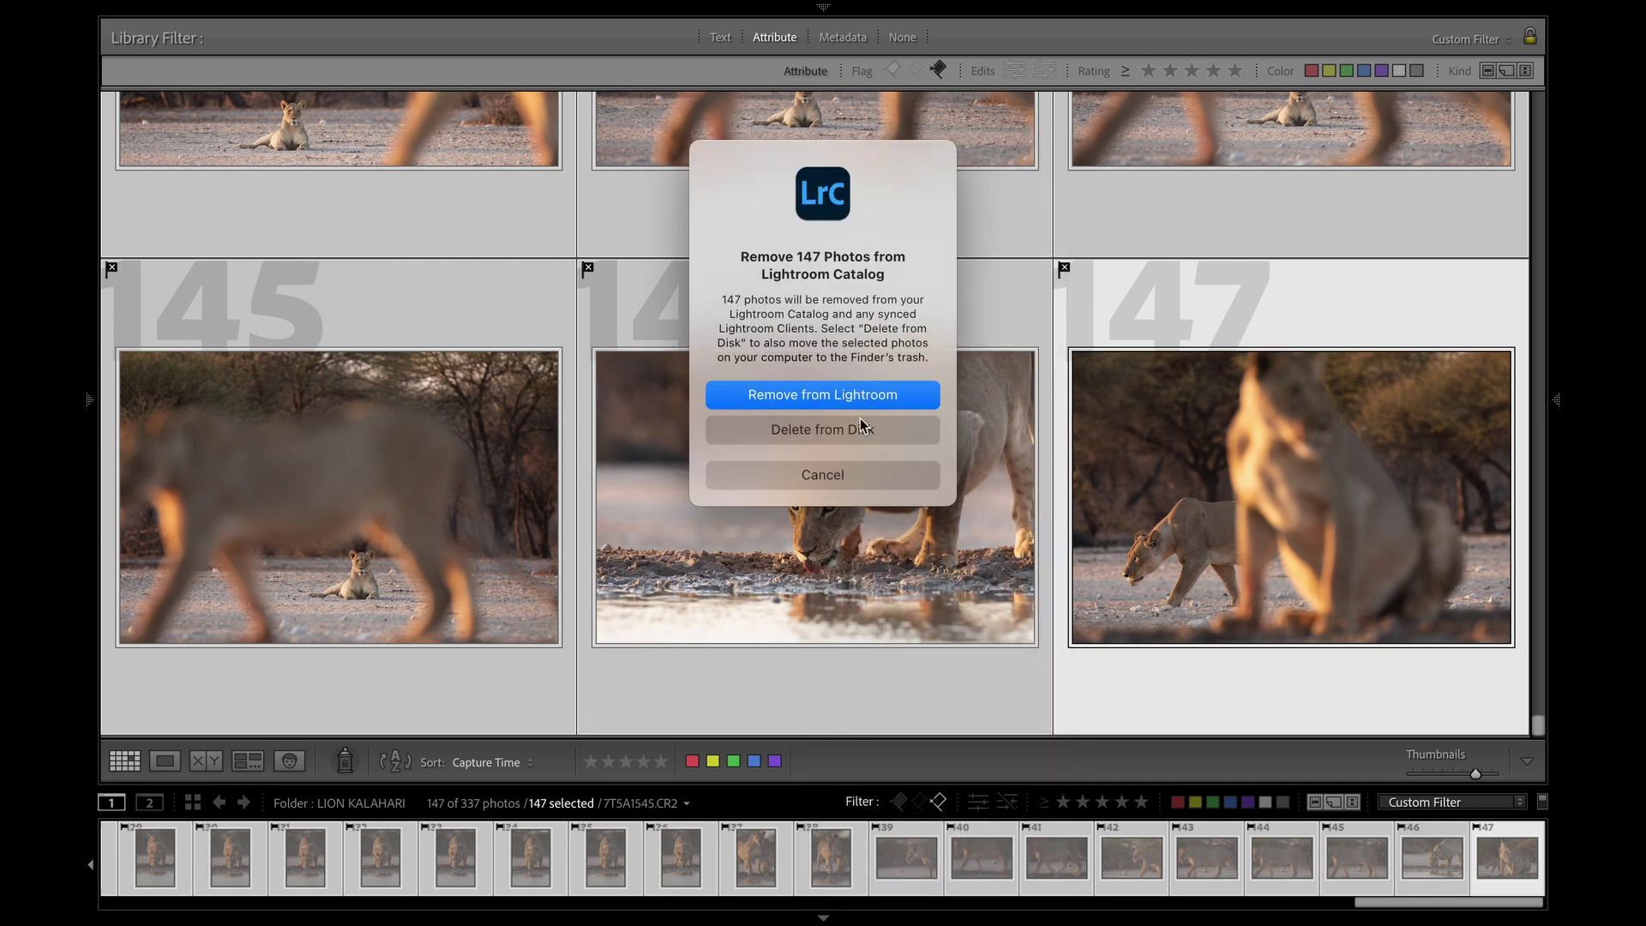
pyautogui.click(844, 423)
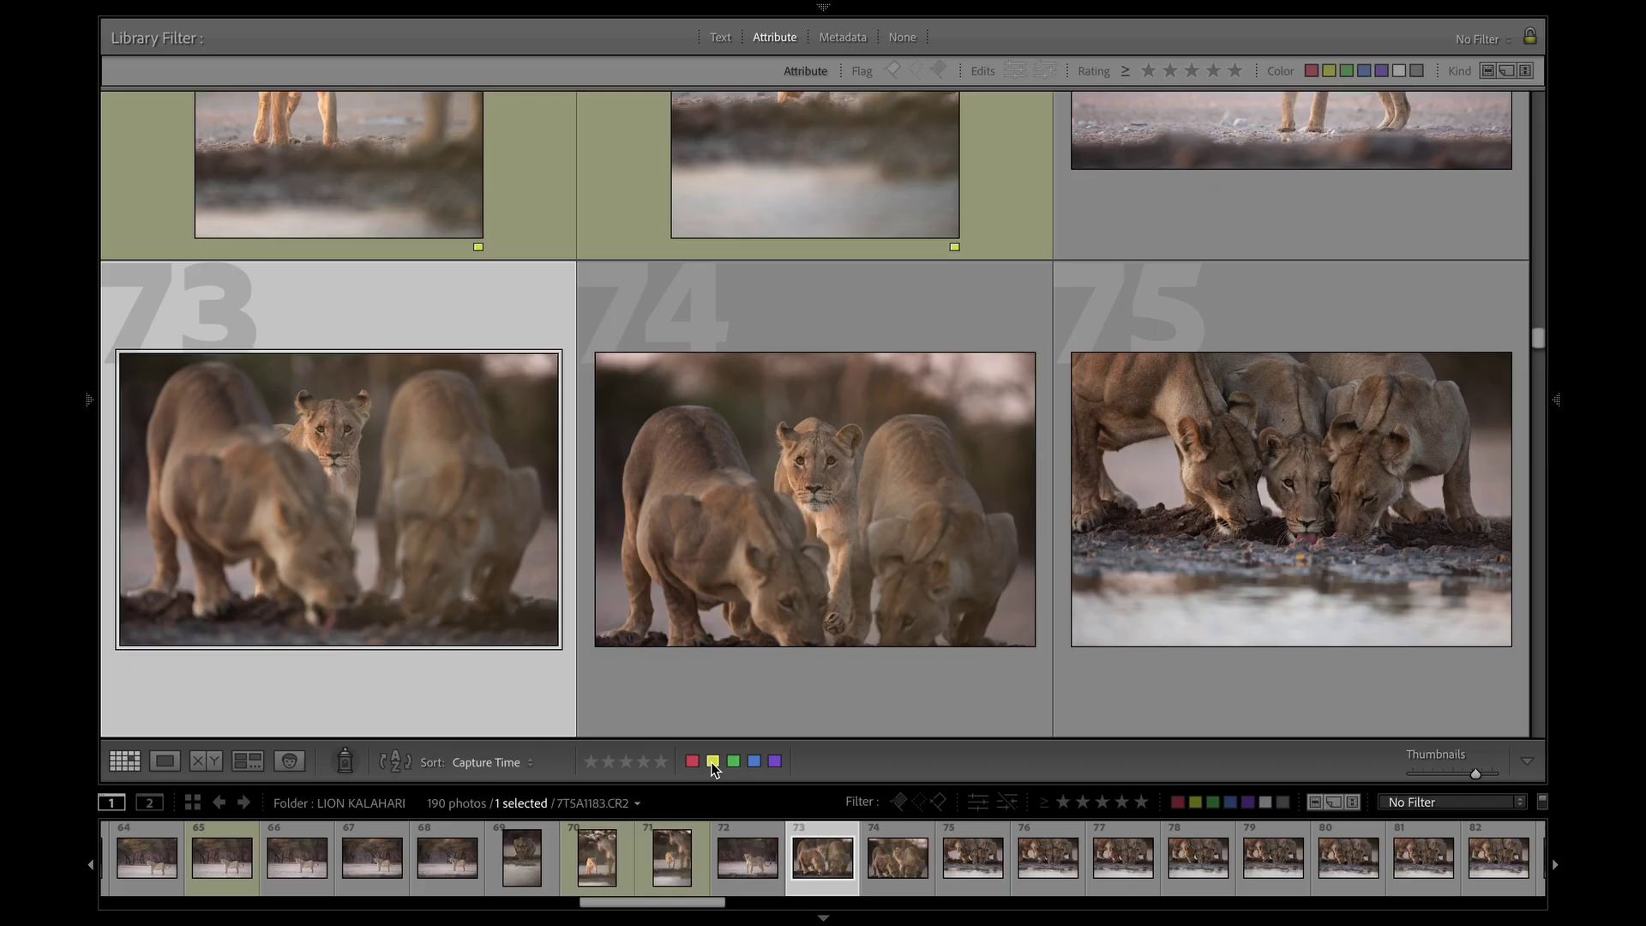
# Label photos 73 and 76 red and photos 75 and 78 yellow
pyautogui.click(692, 760)
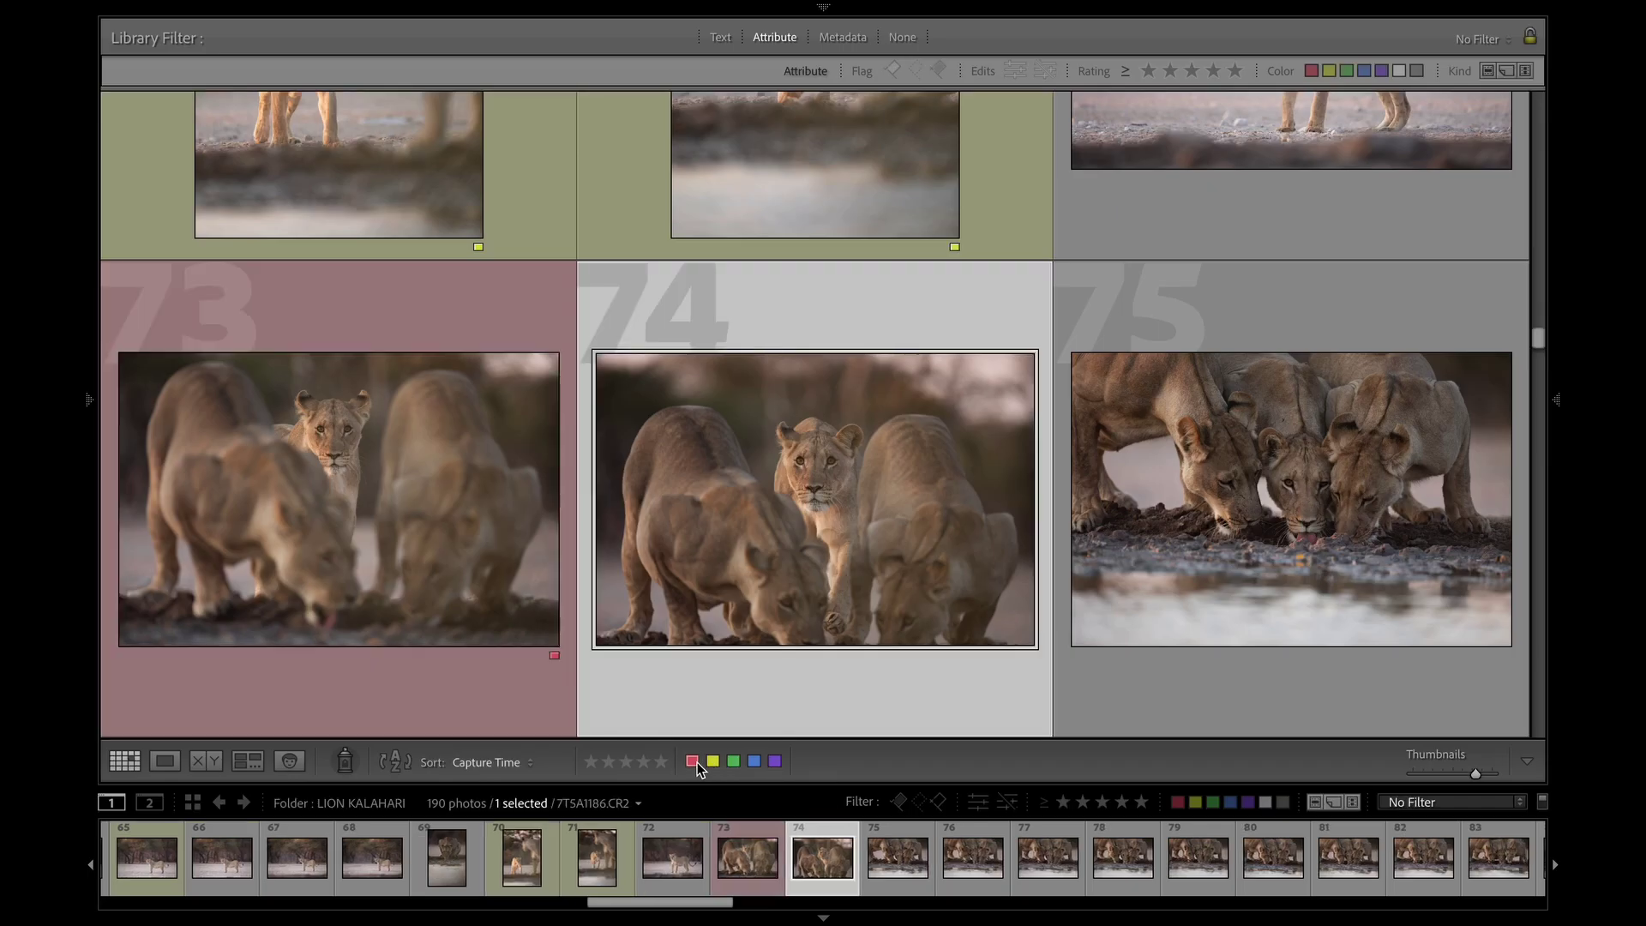
pyautogui.press('Right')
pyautogui.click(713, 761)
pyautogui.press('Right')
pyautogui.press('Right')
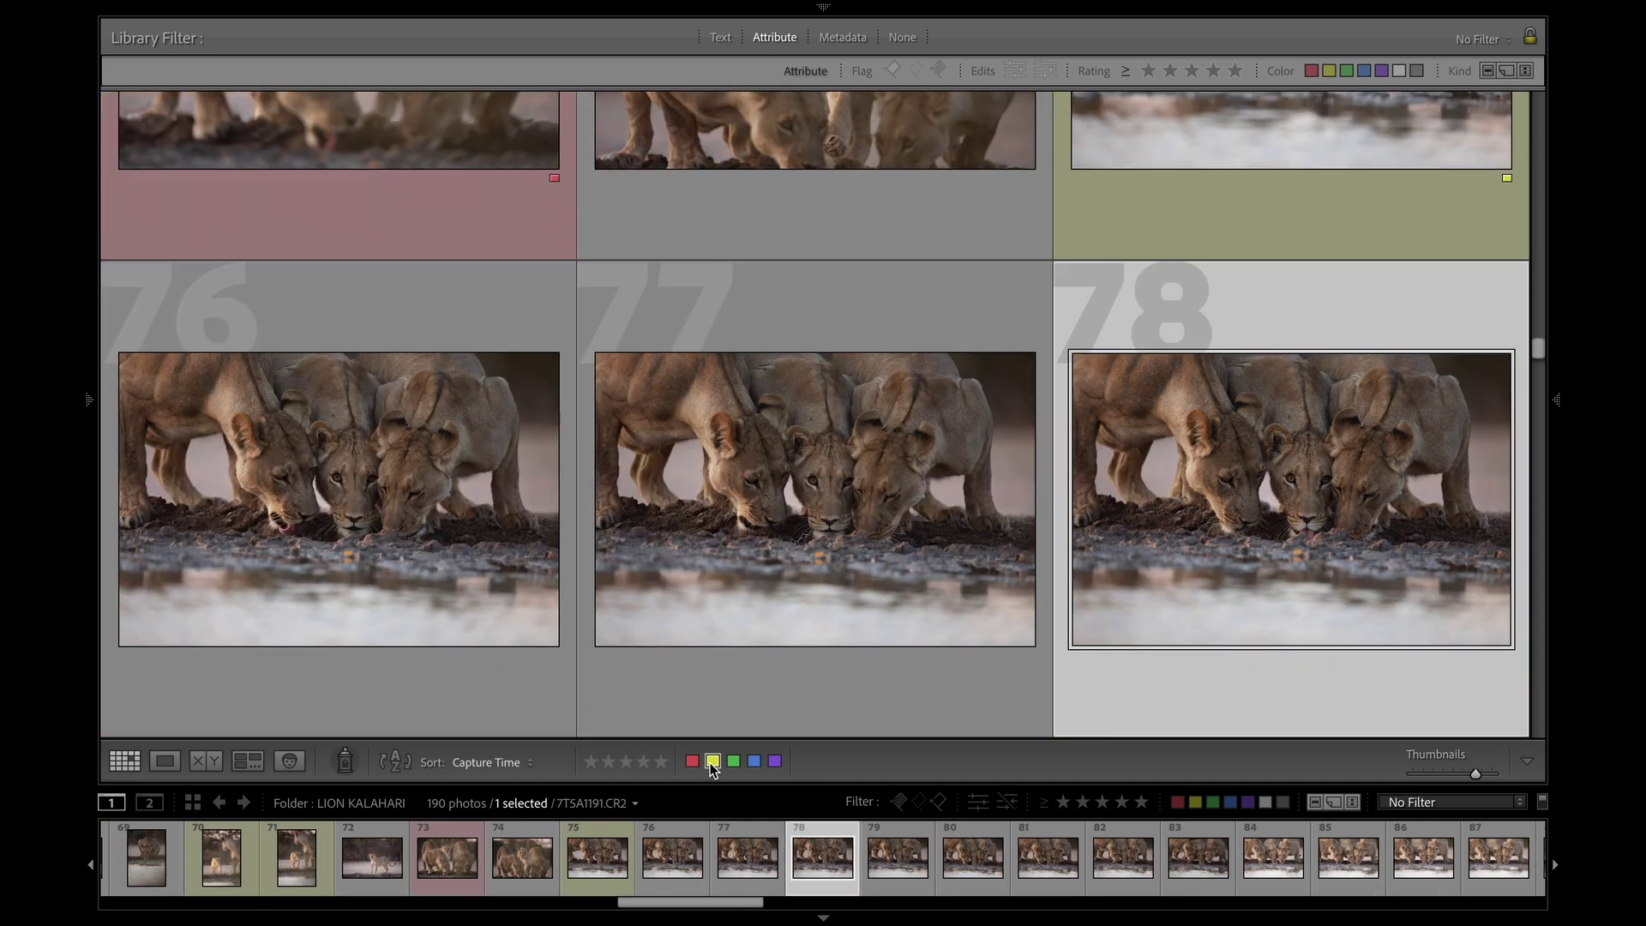
pyautogui.press('Left')
pyautogui.press('Left')
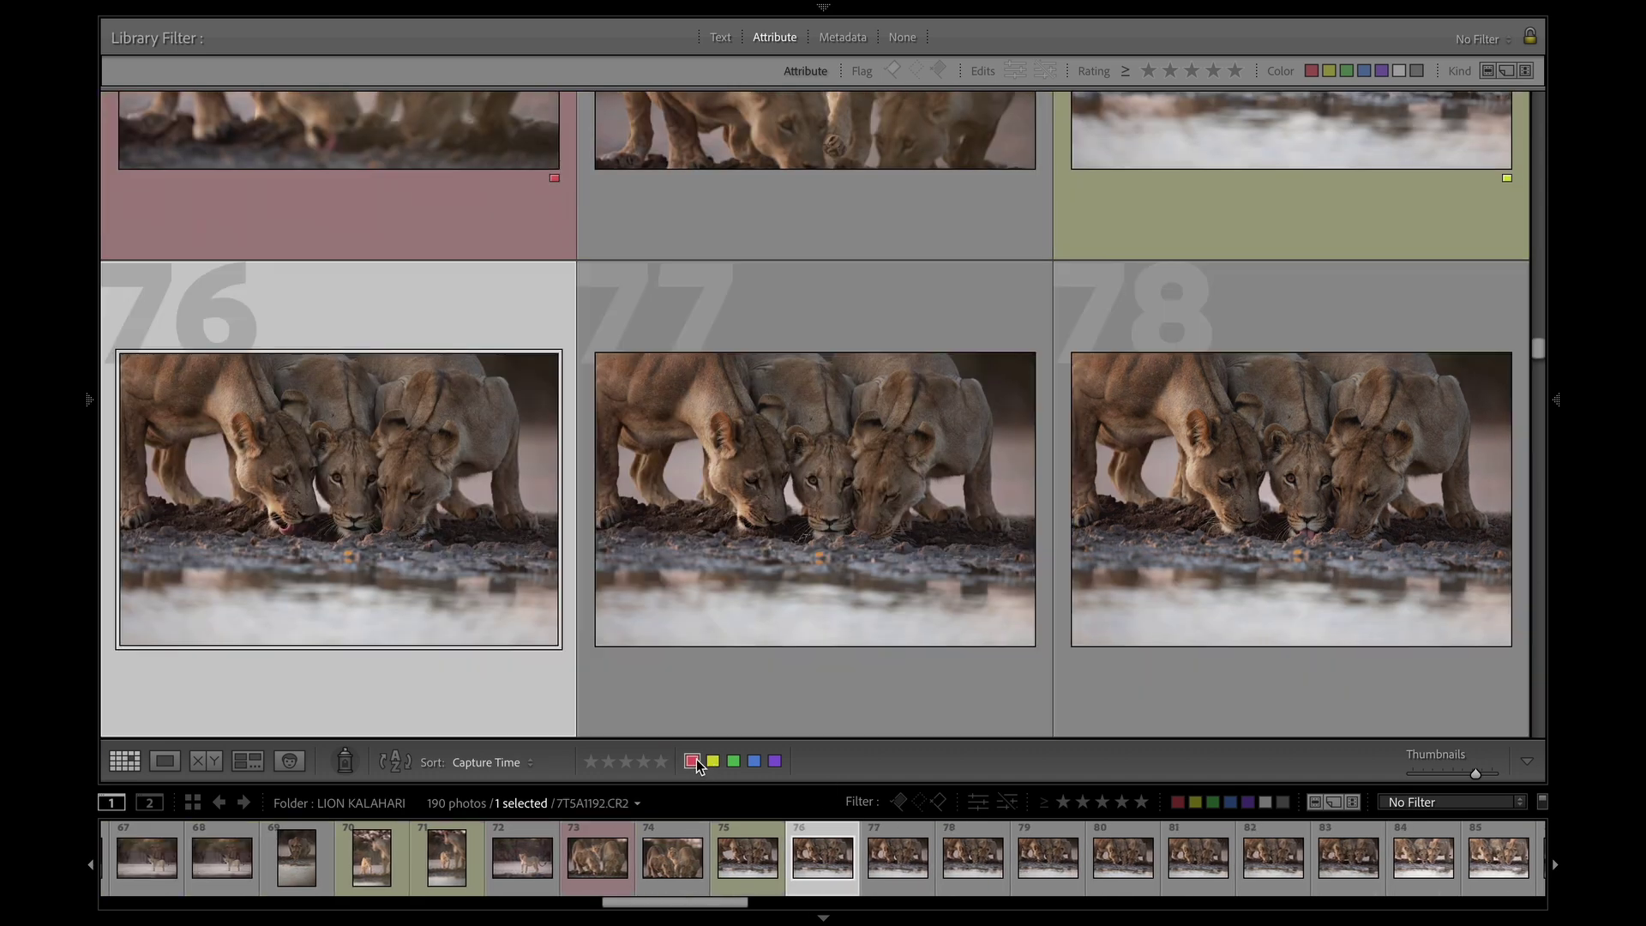
pyautogui.click(695, 761)
pyautogui.press('Right')
pyautogui.click(703, 759)
# Label photo 80 red and photos 79 and 166 yellow, then filter to red and yellow labels
pyautogui.press('Right')
pyautogui.press('Right')
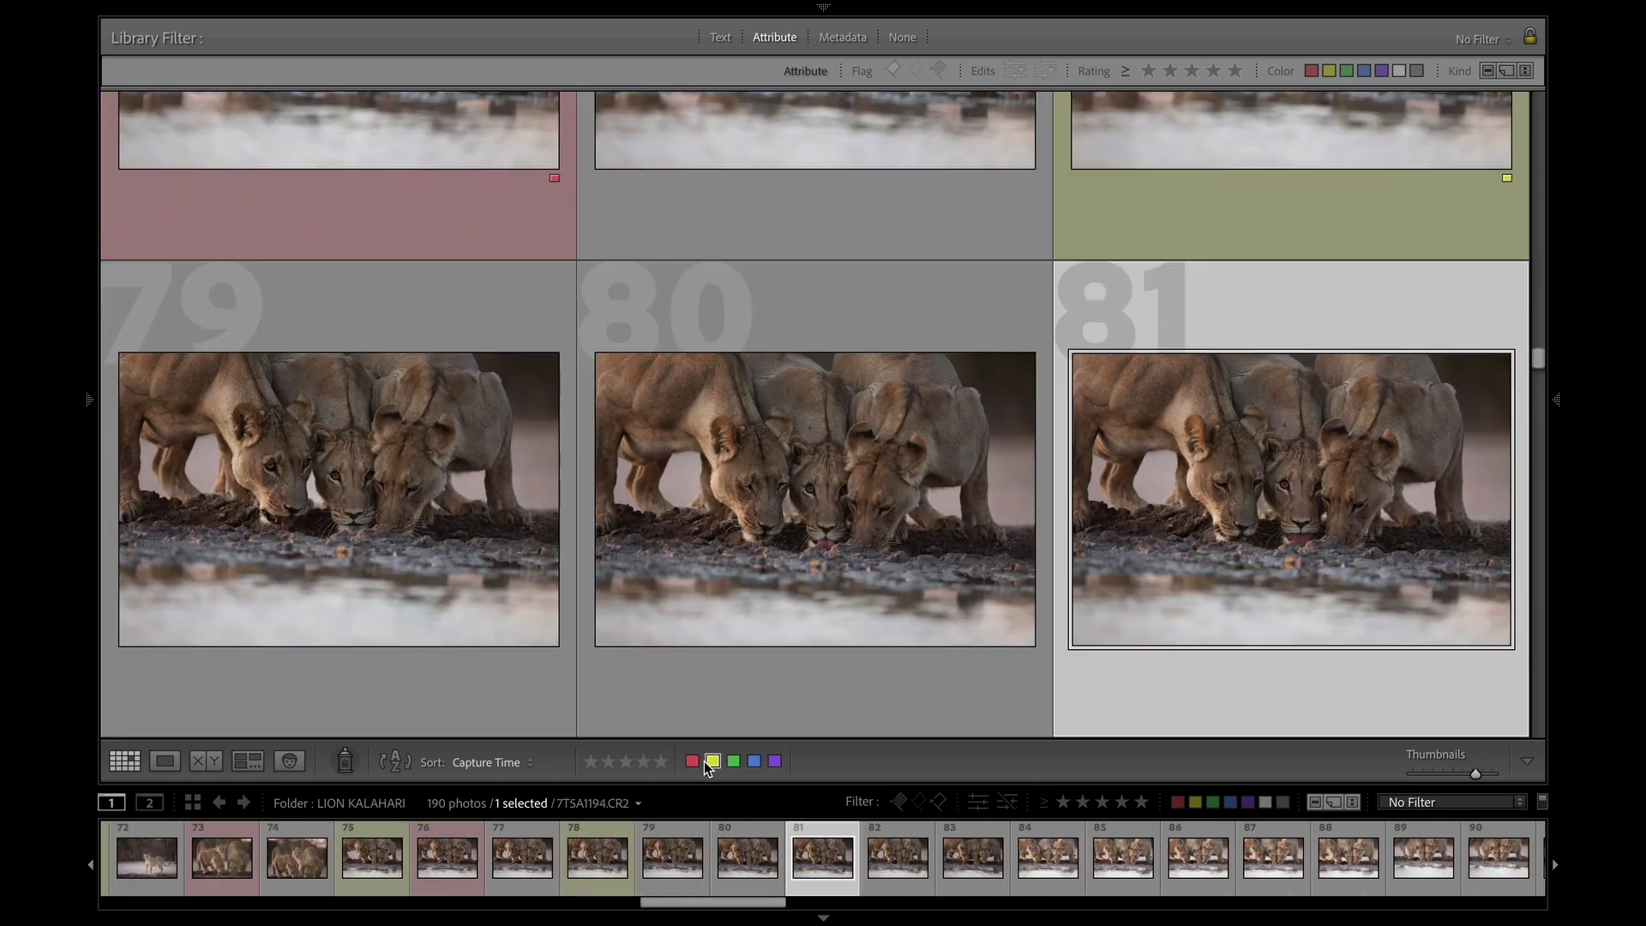
pyautogui.press('Left')
pyautogui.click(698, 761)
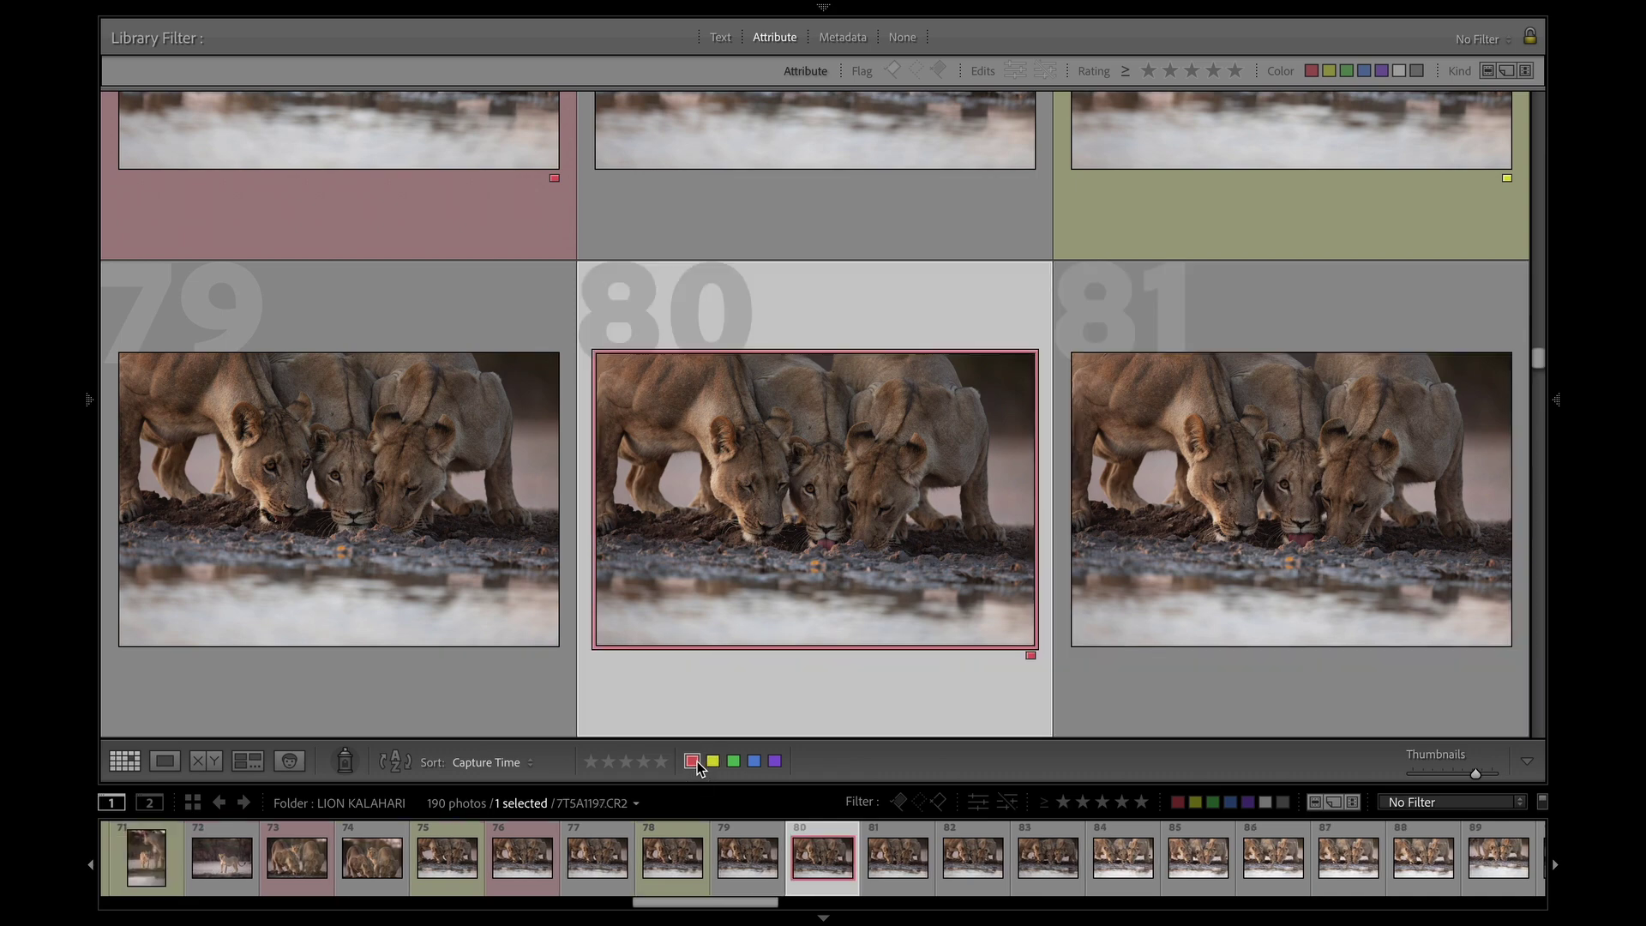
pyautogui.press('Left')
pyautogui.click(708, 760)
pyautogui.press('Right')
pyautogui.press('Right')
pyautogui.press('Right')
pyautogui.press('Right')
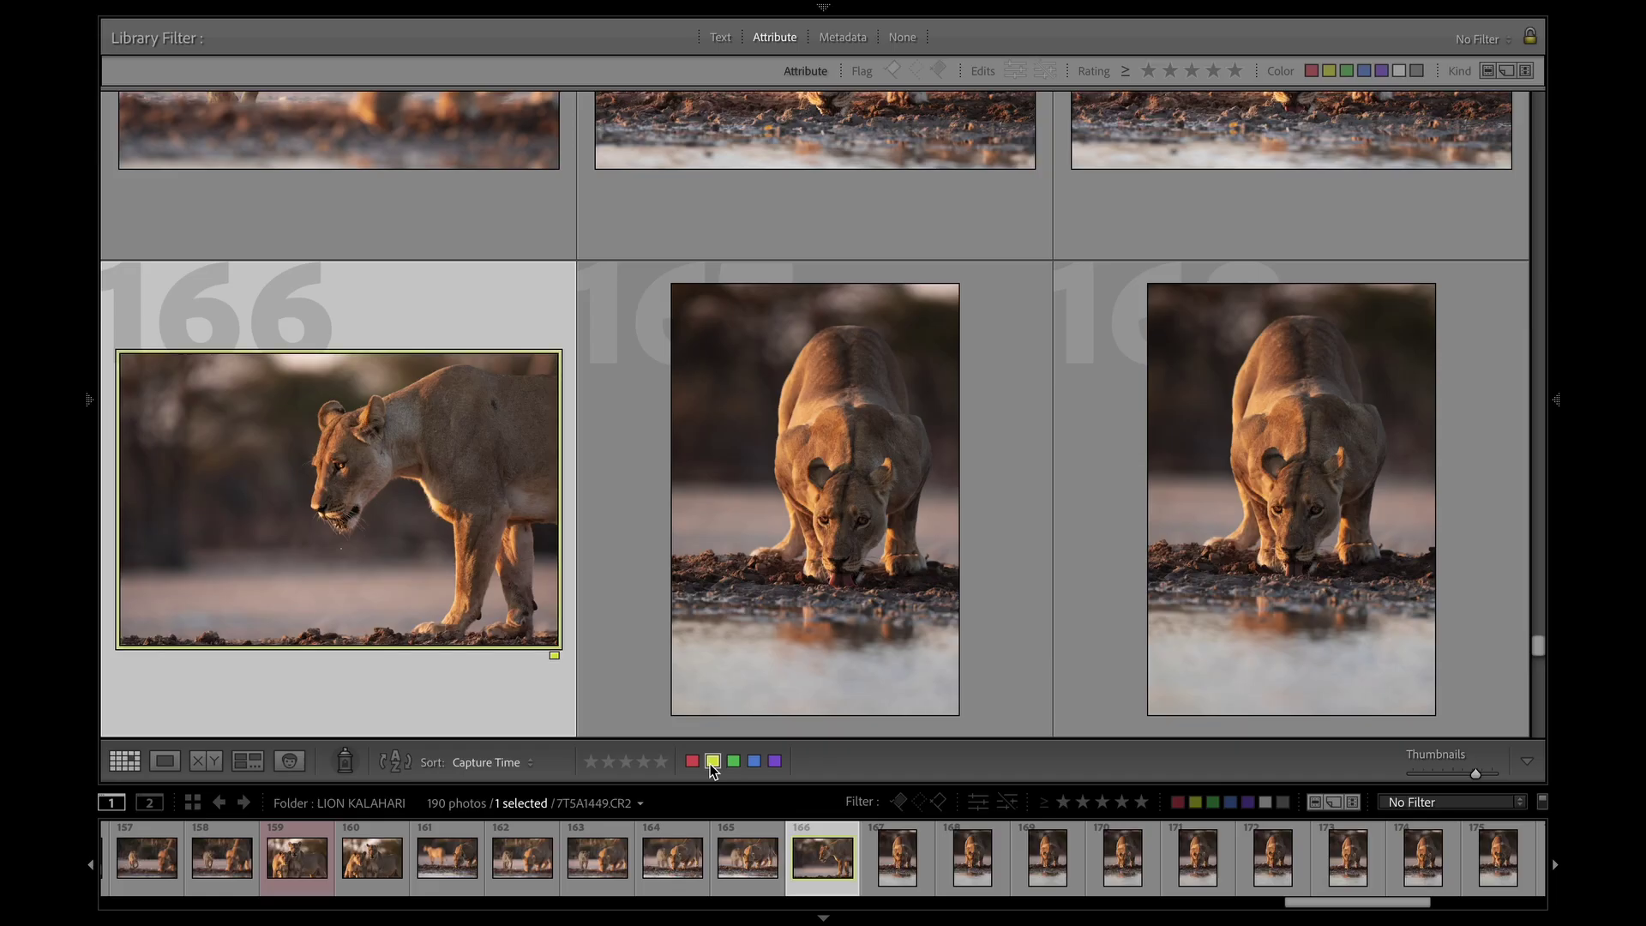
pyautogui.click(713, 760)
pyautogui.press('Right')
pyautogui.press('Right')
pyautogui.press('Right')
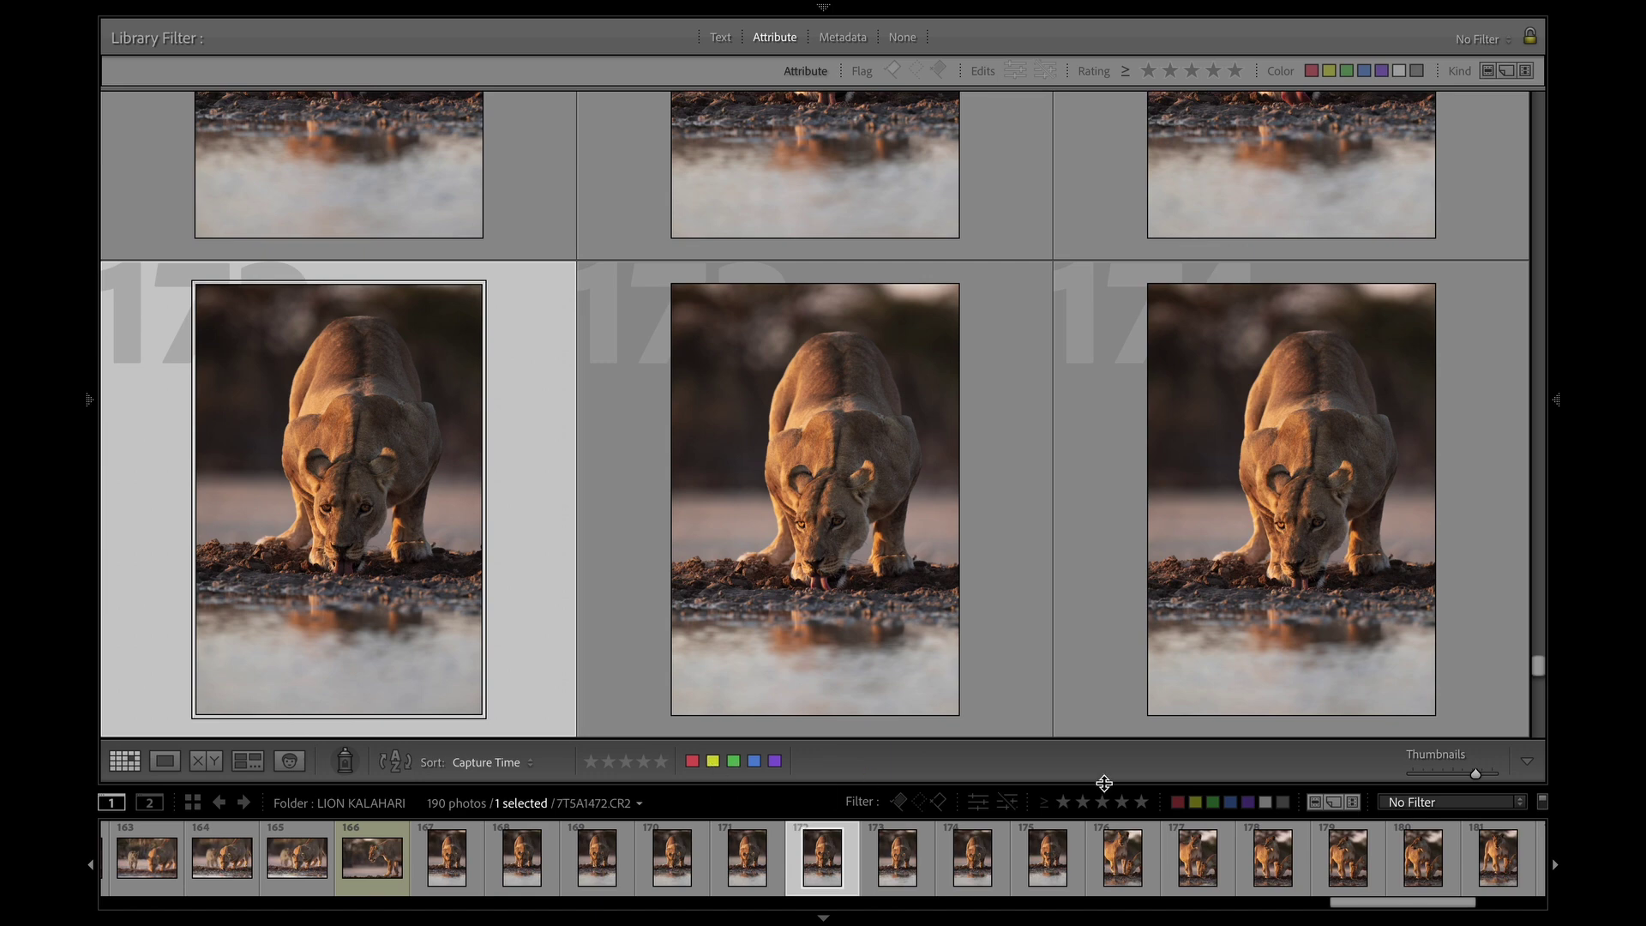
pyautogui.click(1185, 801)
pyautogui.click(1191, 802)
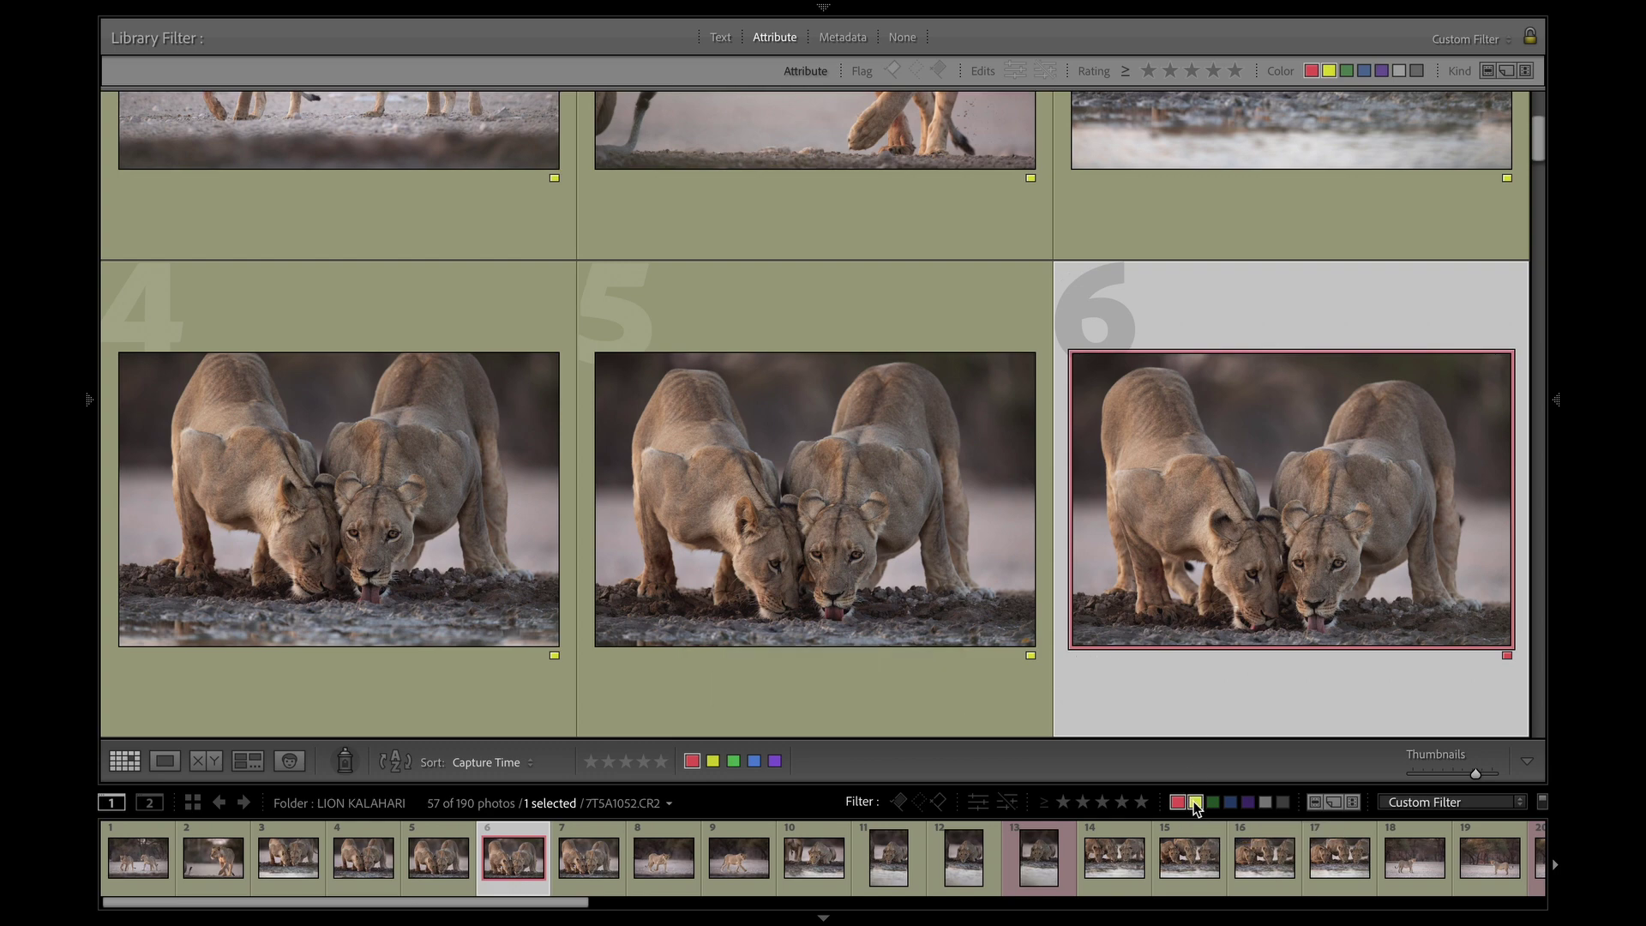
# Drop the yellow label filter so only the 17 red photos show, and scroll through them
pyautogui.click(1194, 802)
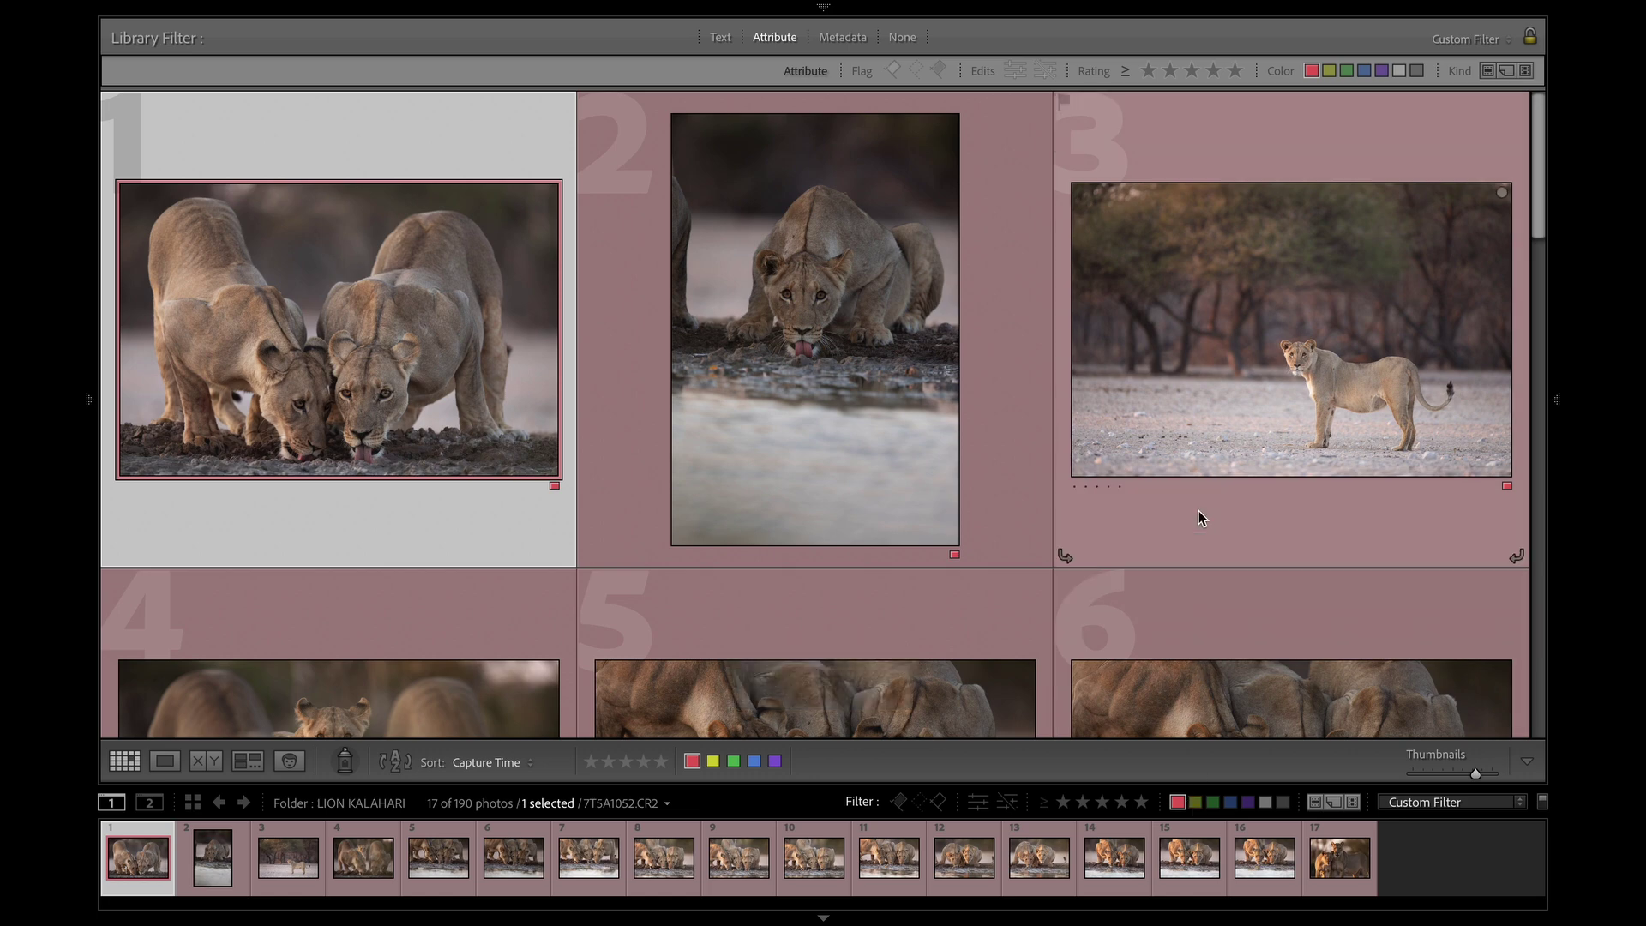
pyautogui.scroll(-2, 1199, 513)
pyautogui.scroll(-8, 1199, 517)
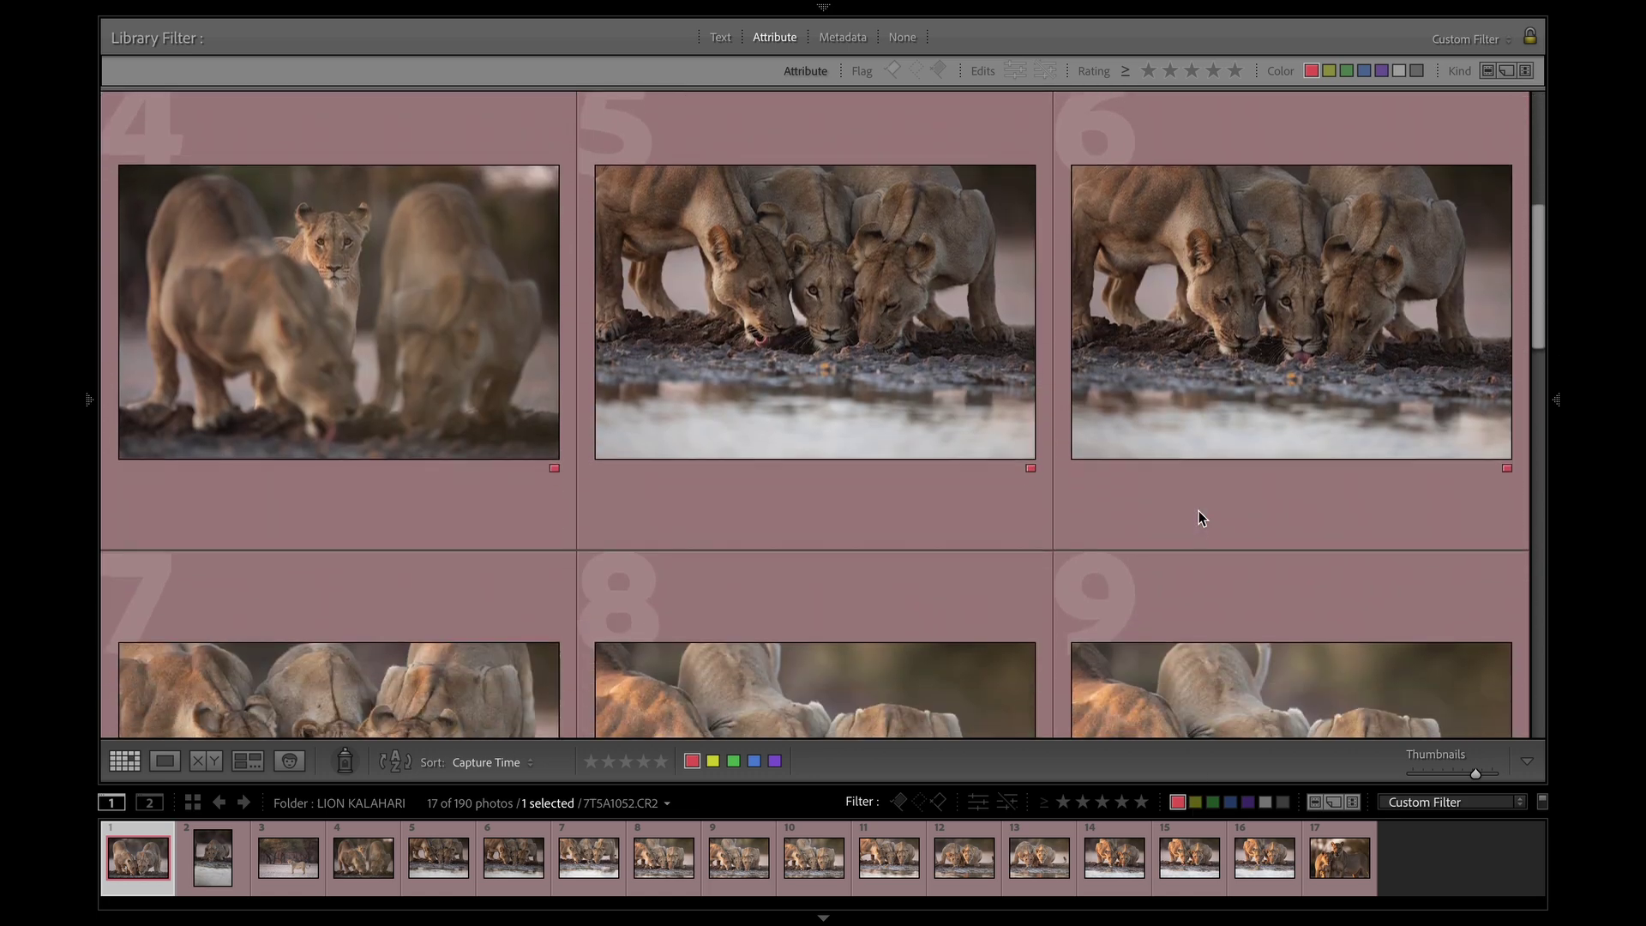
pyautogui.scroll(-8, 1198, 517)
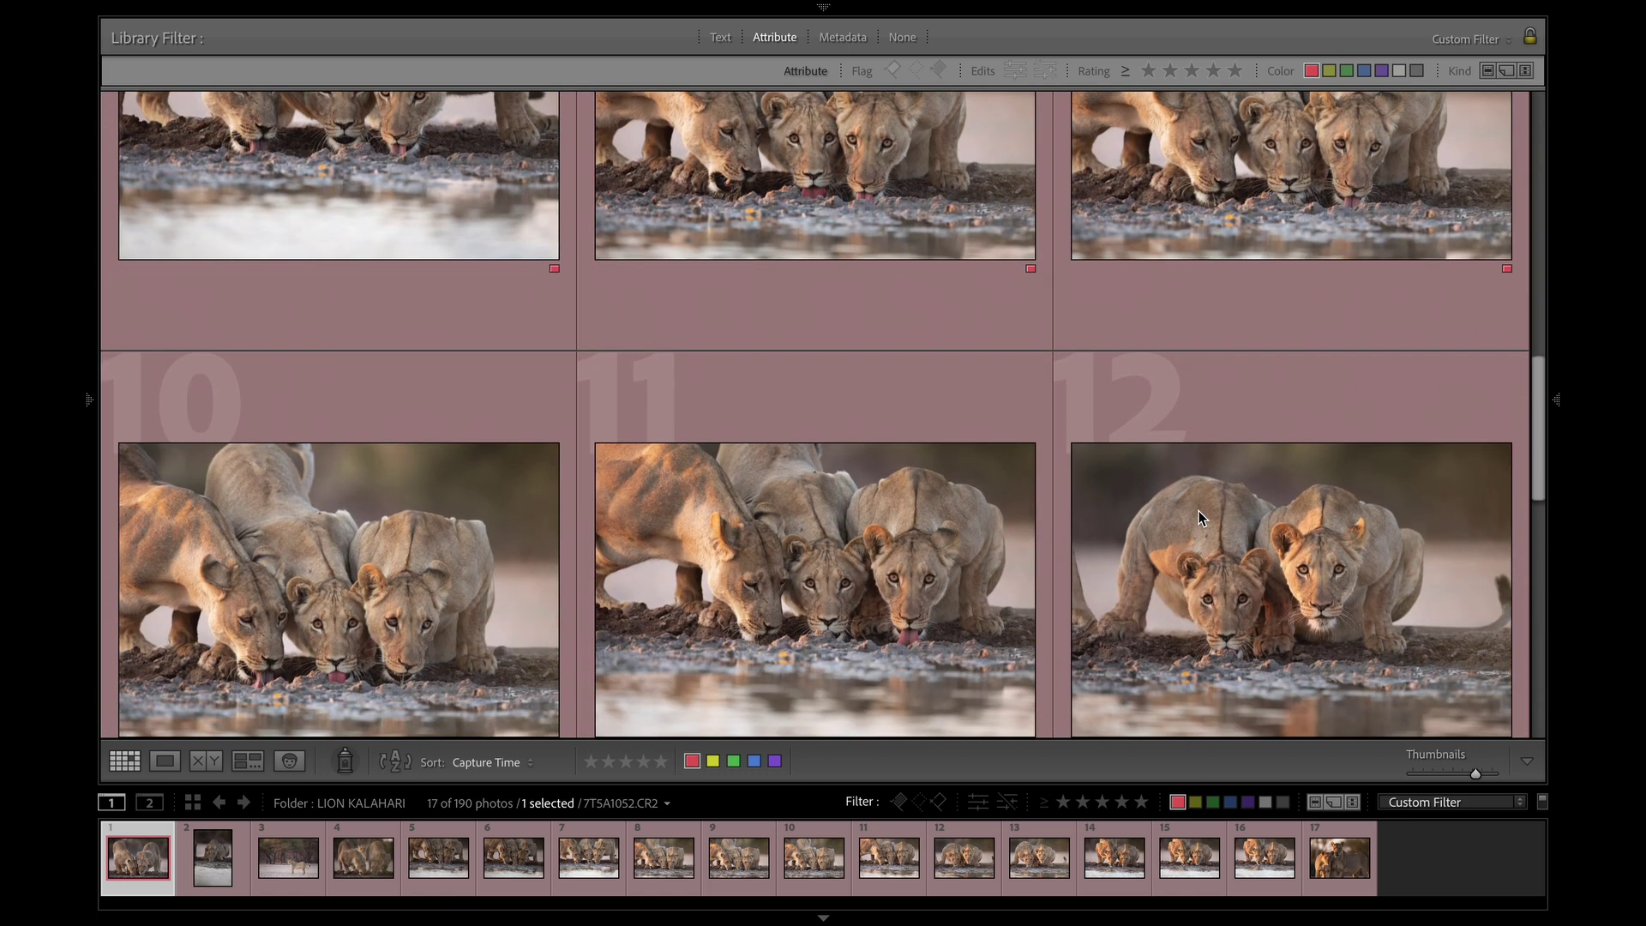
pyautogui.scroll(-8, 1199, 518)
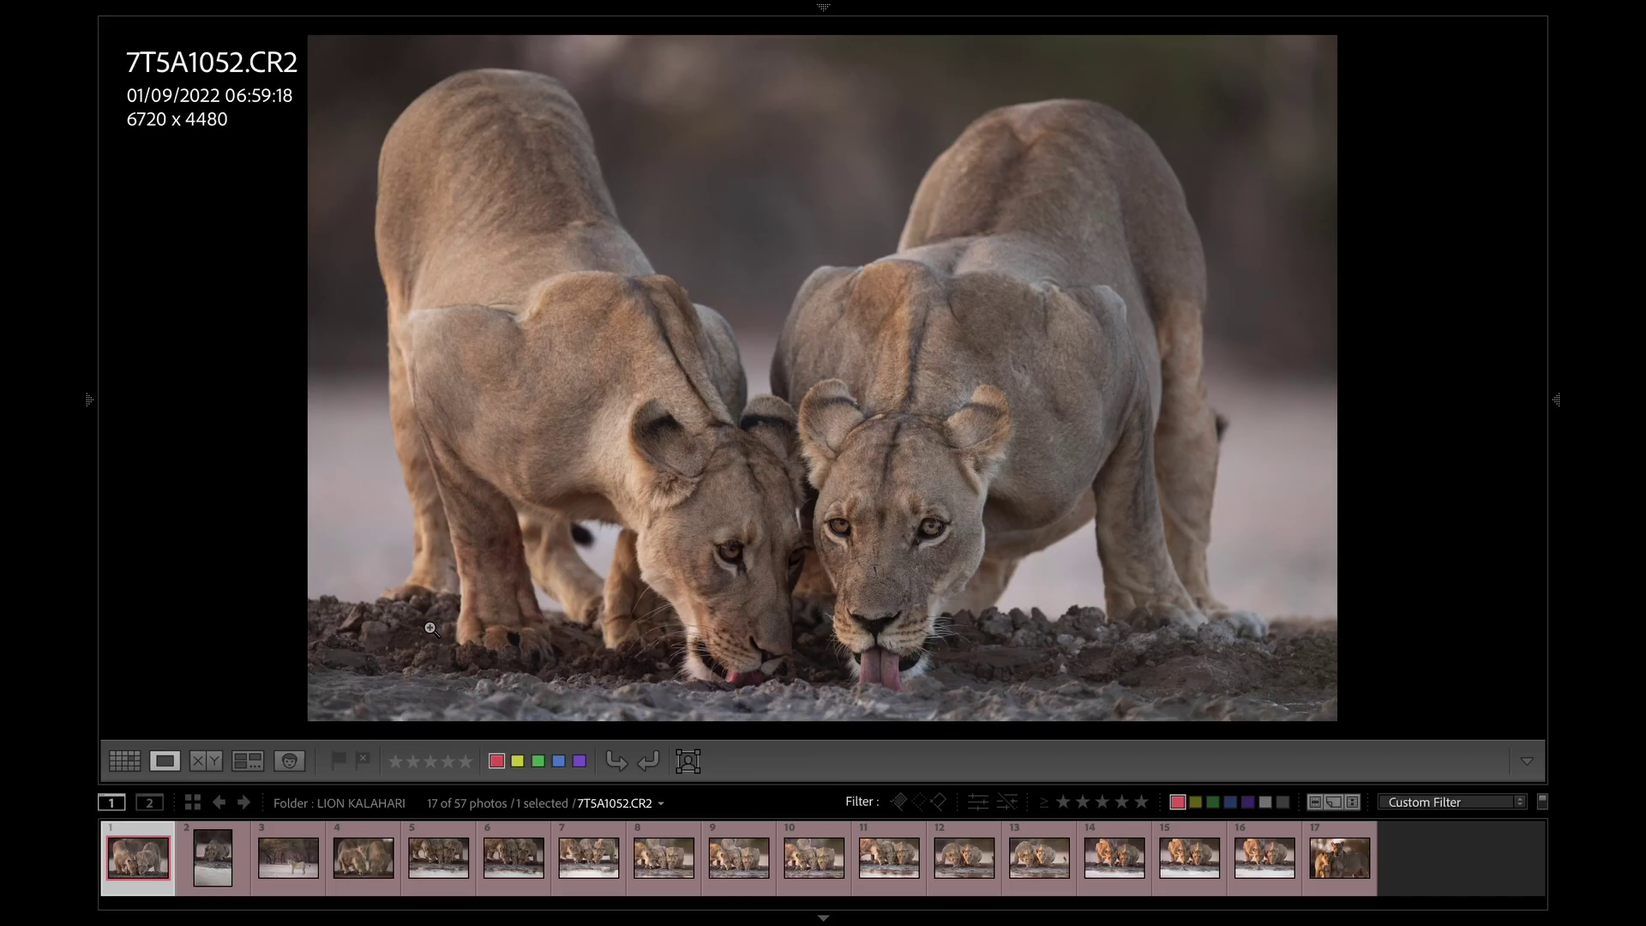
# Step through the red photos and rate the fourth one five stars
pyautogui.press('Right')
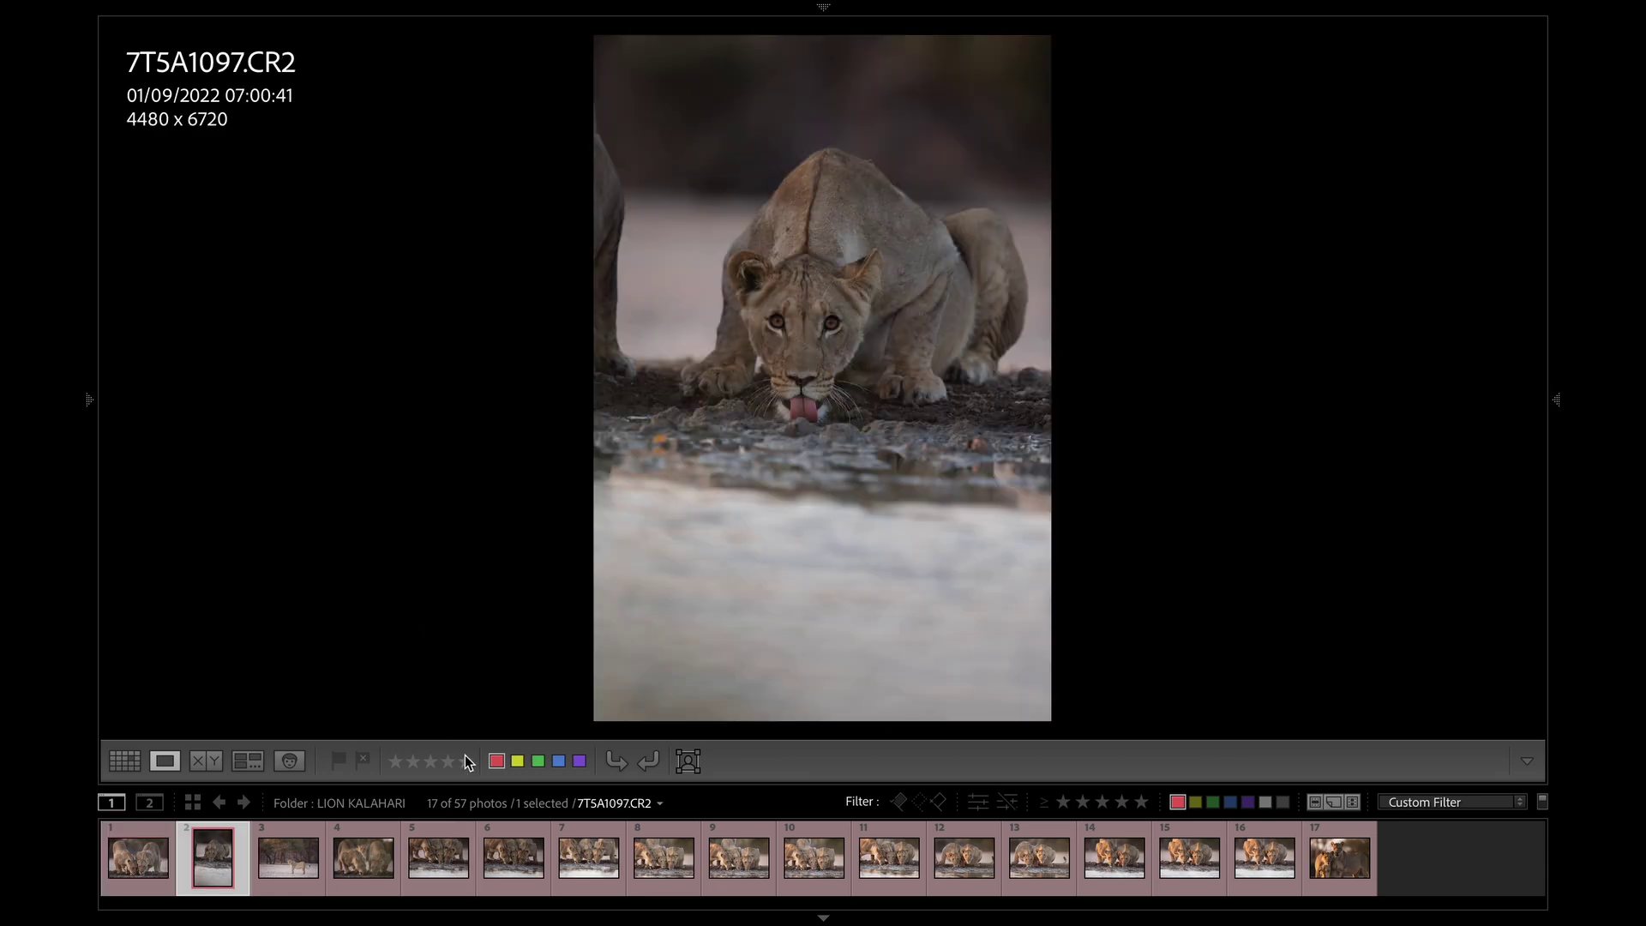
pyautogui.press('Right')
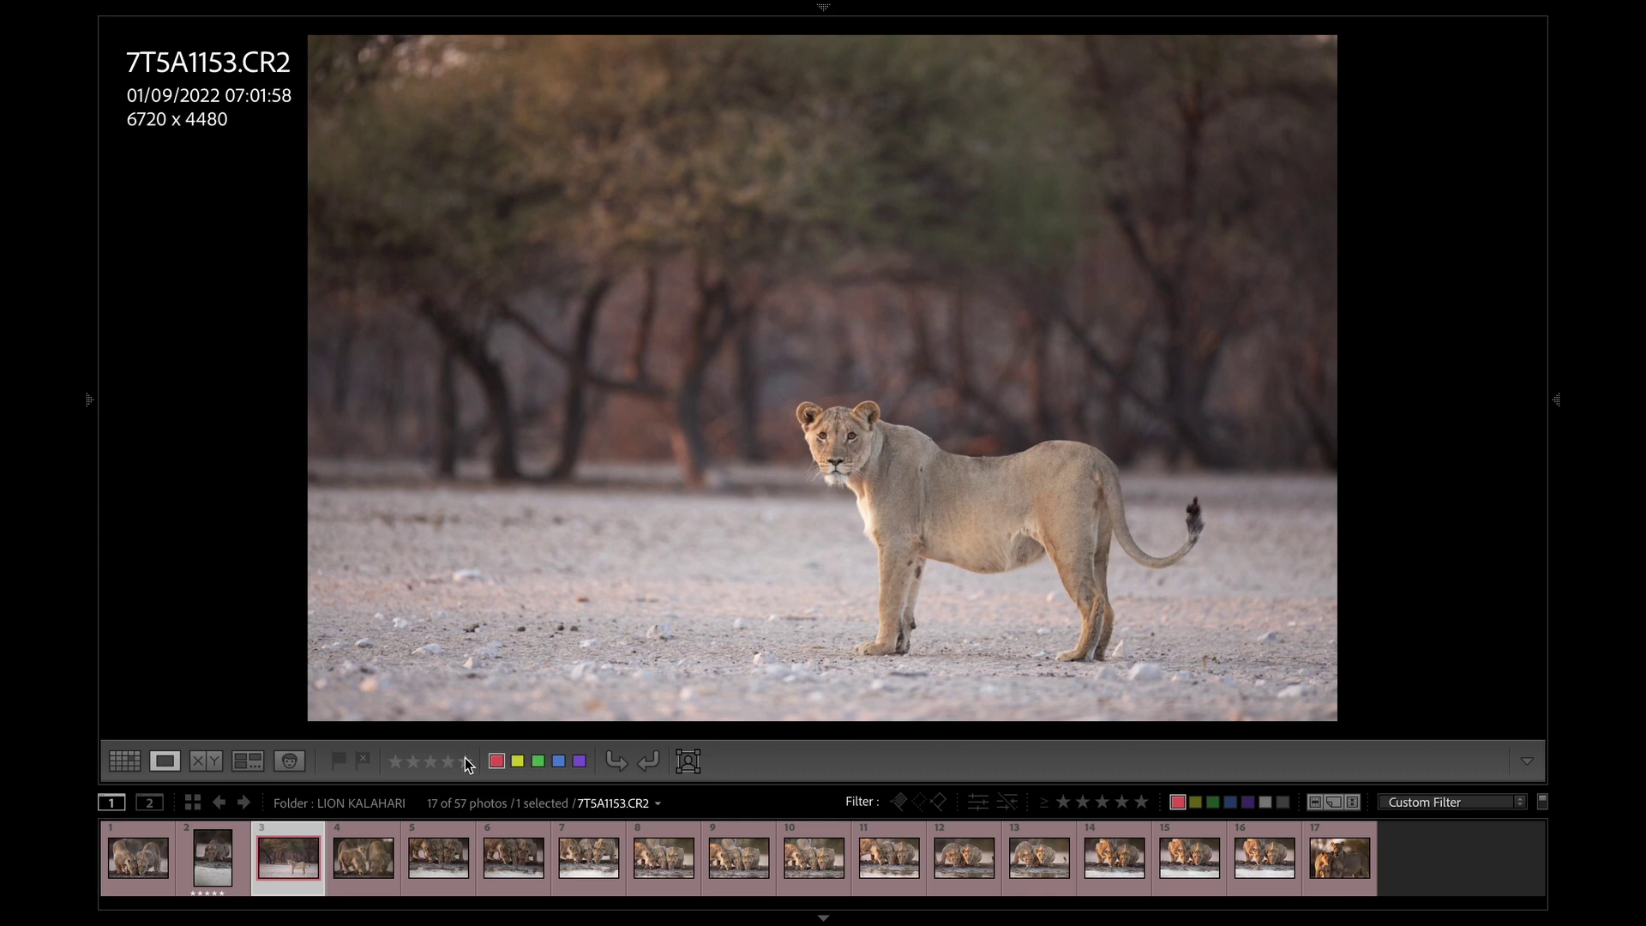
pyautogui.press('Right')
pyautogui.press('4')
pyautogui.click(465, 758)
pyautogui.press('Right')
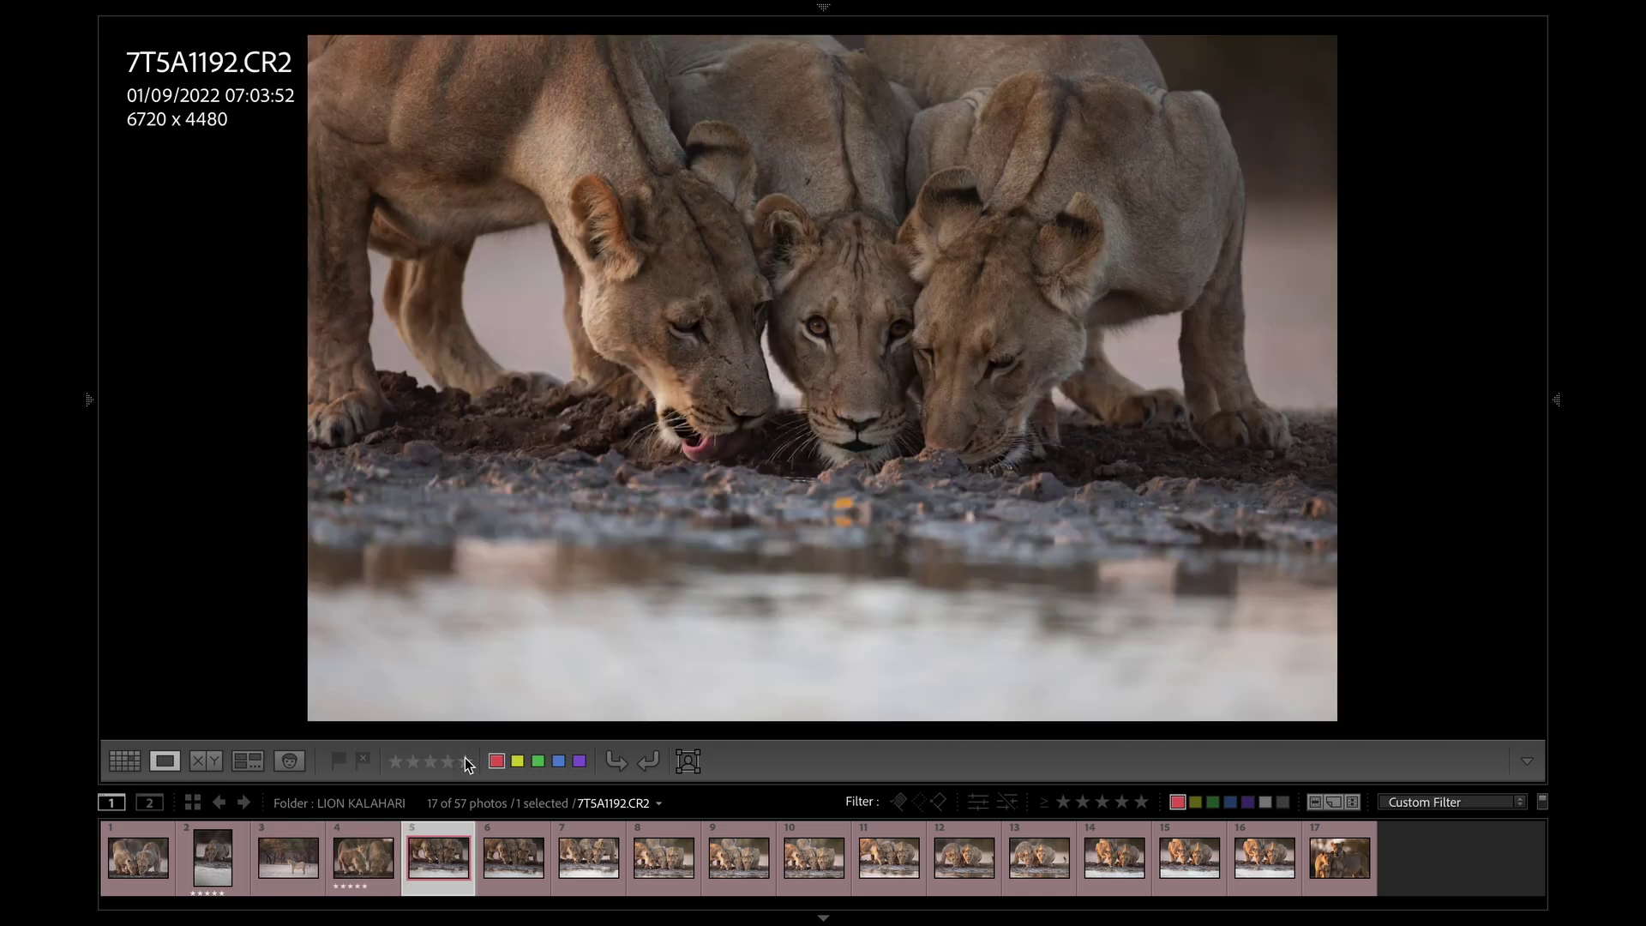
# Rate photos 16 and 17, then filter to show only five-star photos
pyautogui.press('Right')
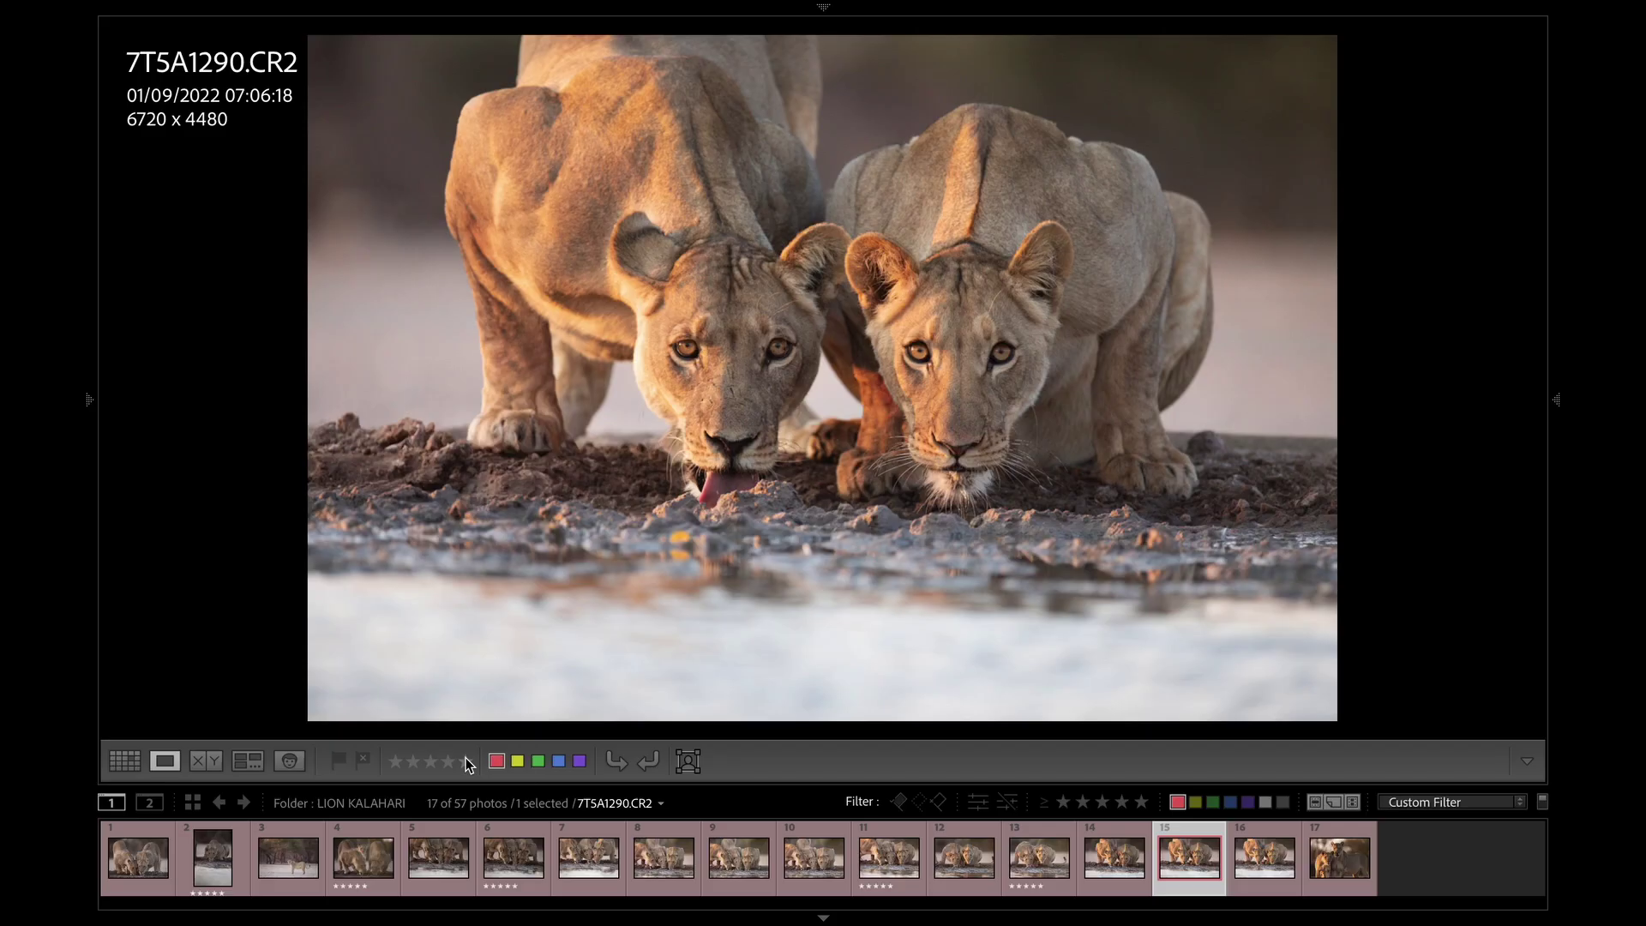
pyautogui.press('Right')
pyautogui.press('4')
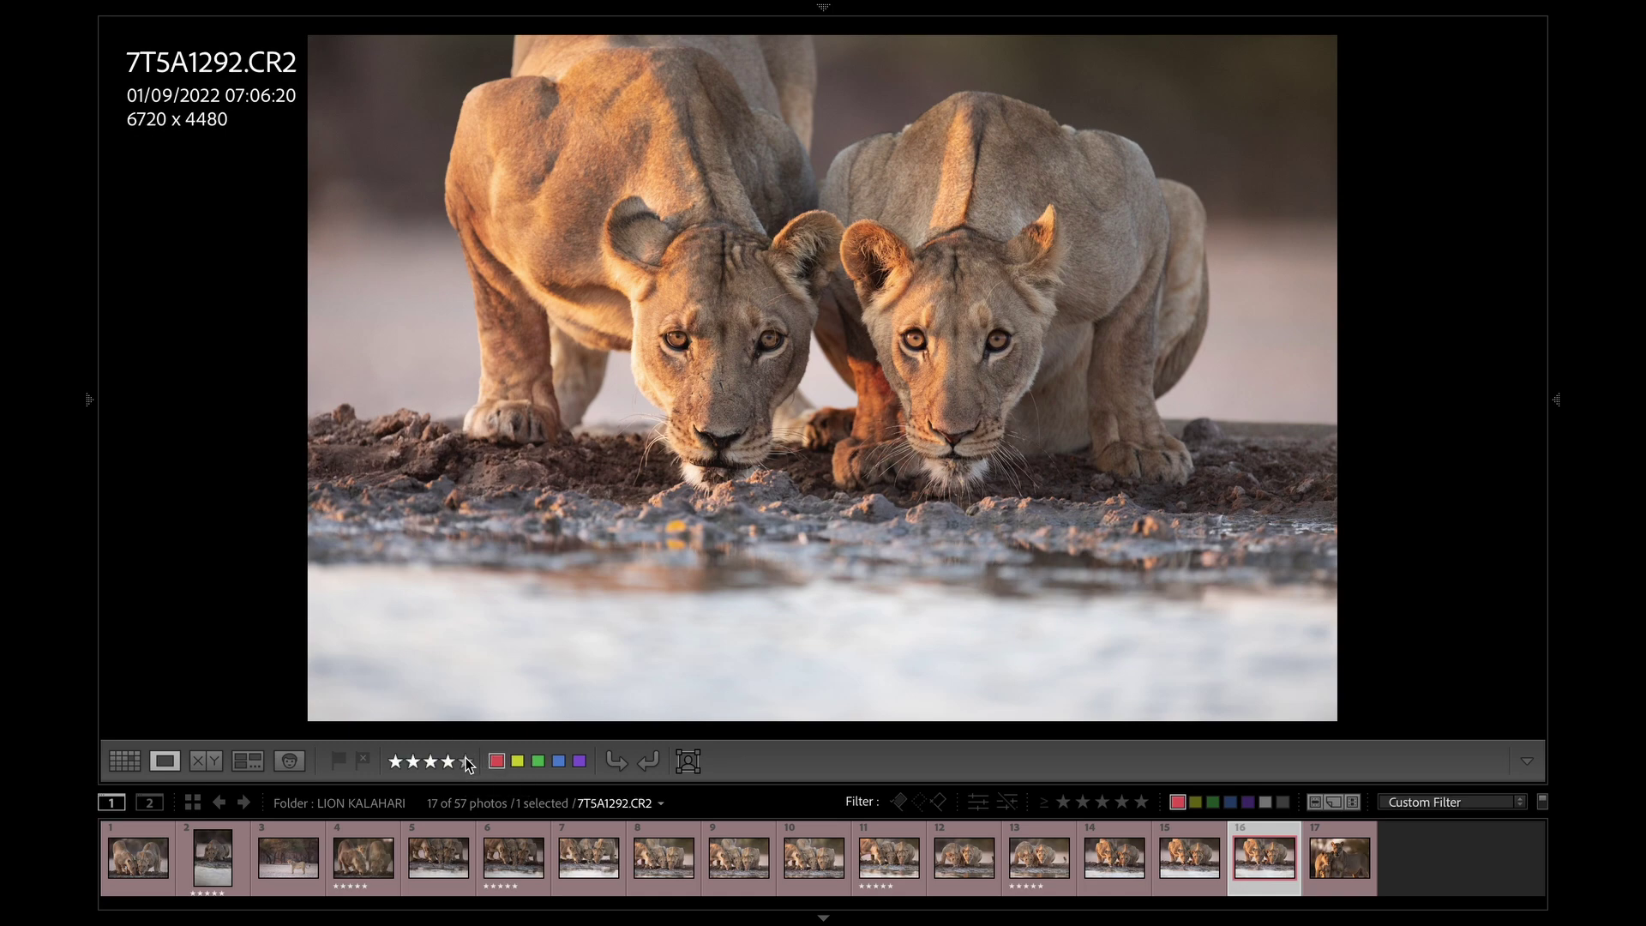
pyautogui.press('4')
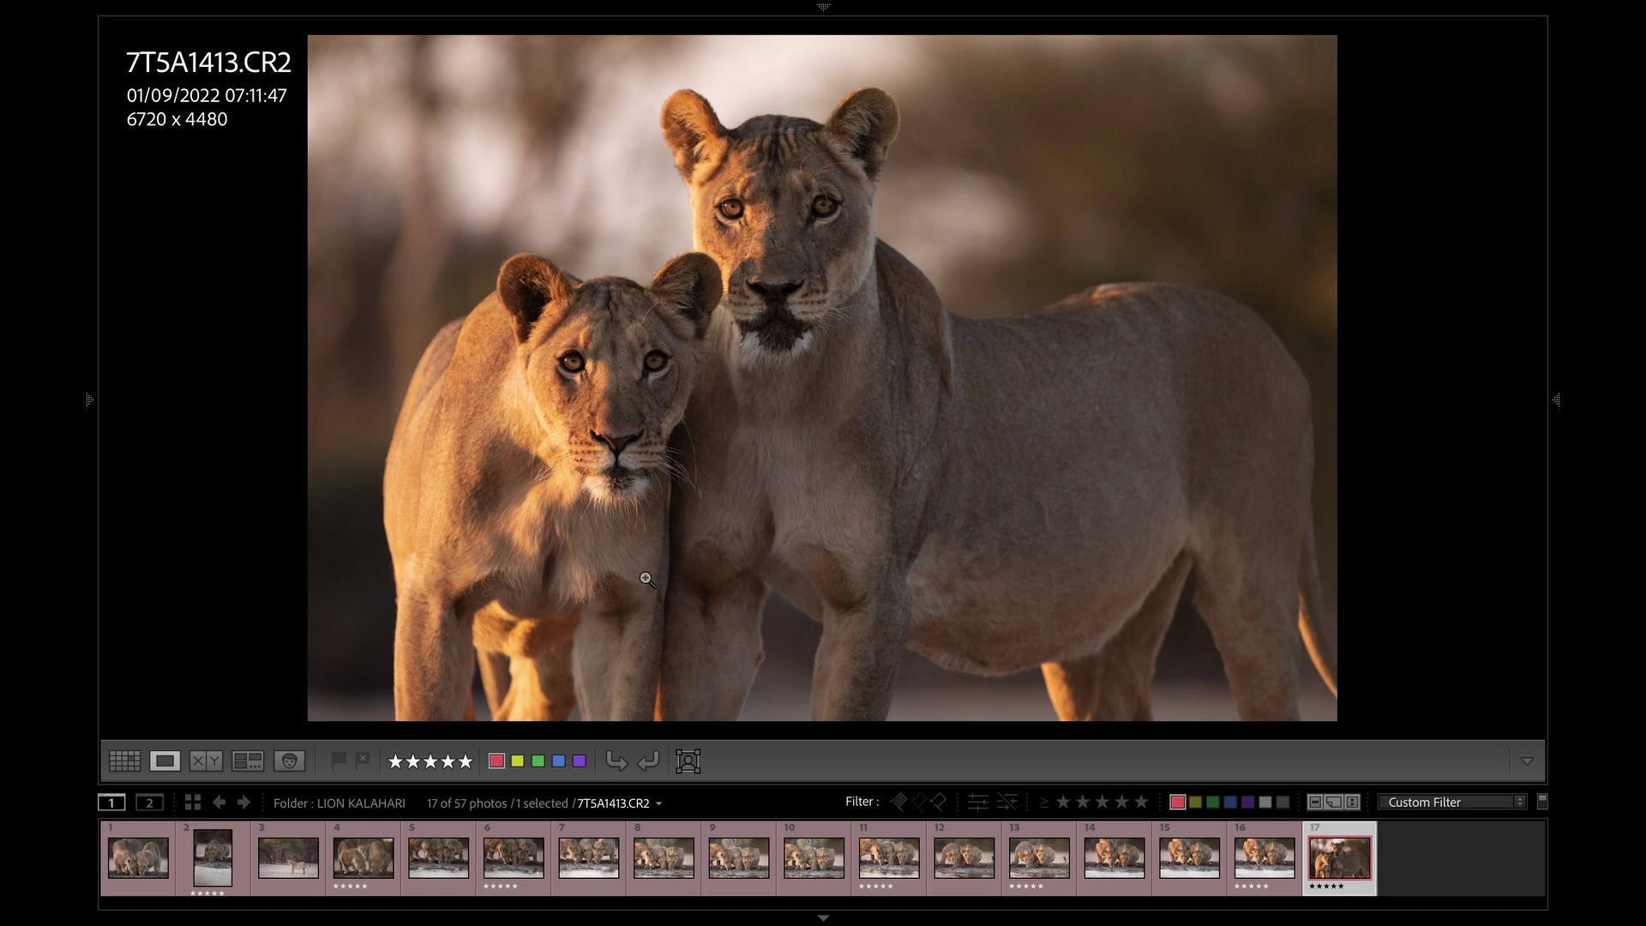
pyautogui.click(1143, 806)
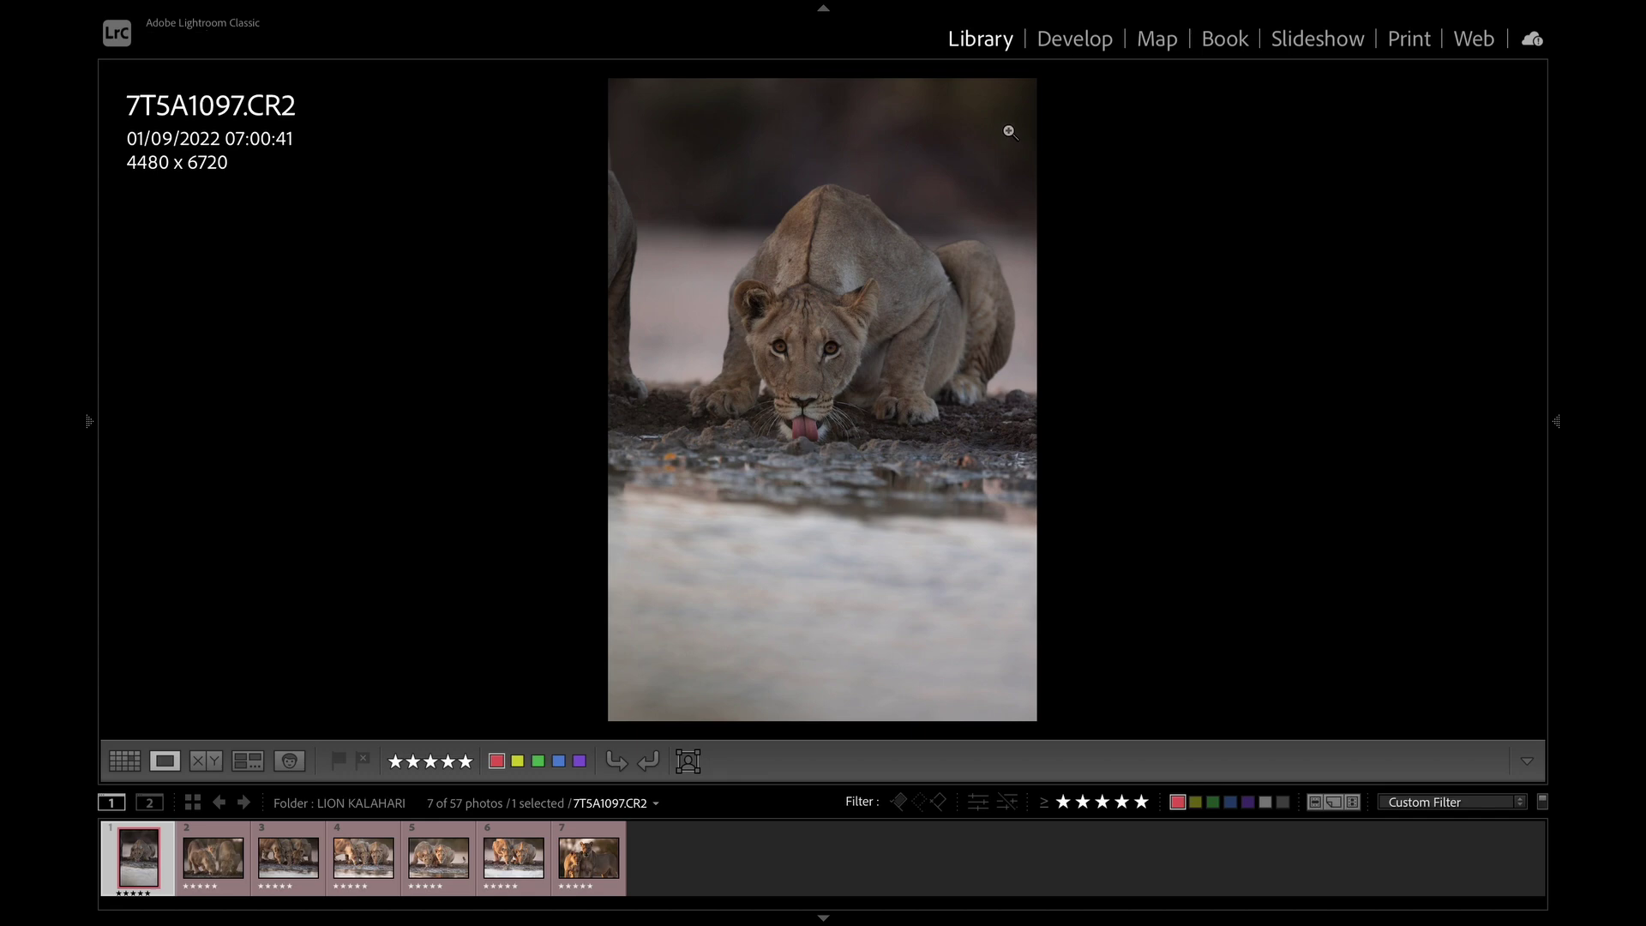
# In Develop, straighten and tighten the crop on the single lioness photo and raise its whites
pyautogui.click(1065, 52)
pyautogui.press('r')
pyautogui.moveTo(1050, 326); pyautogui.dragTo(1052, 321)
pyautogui.moveTo(634, 120); pyautogui.dragTo(632, 129)
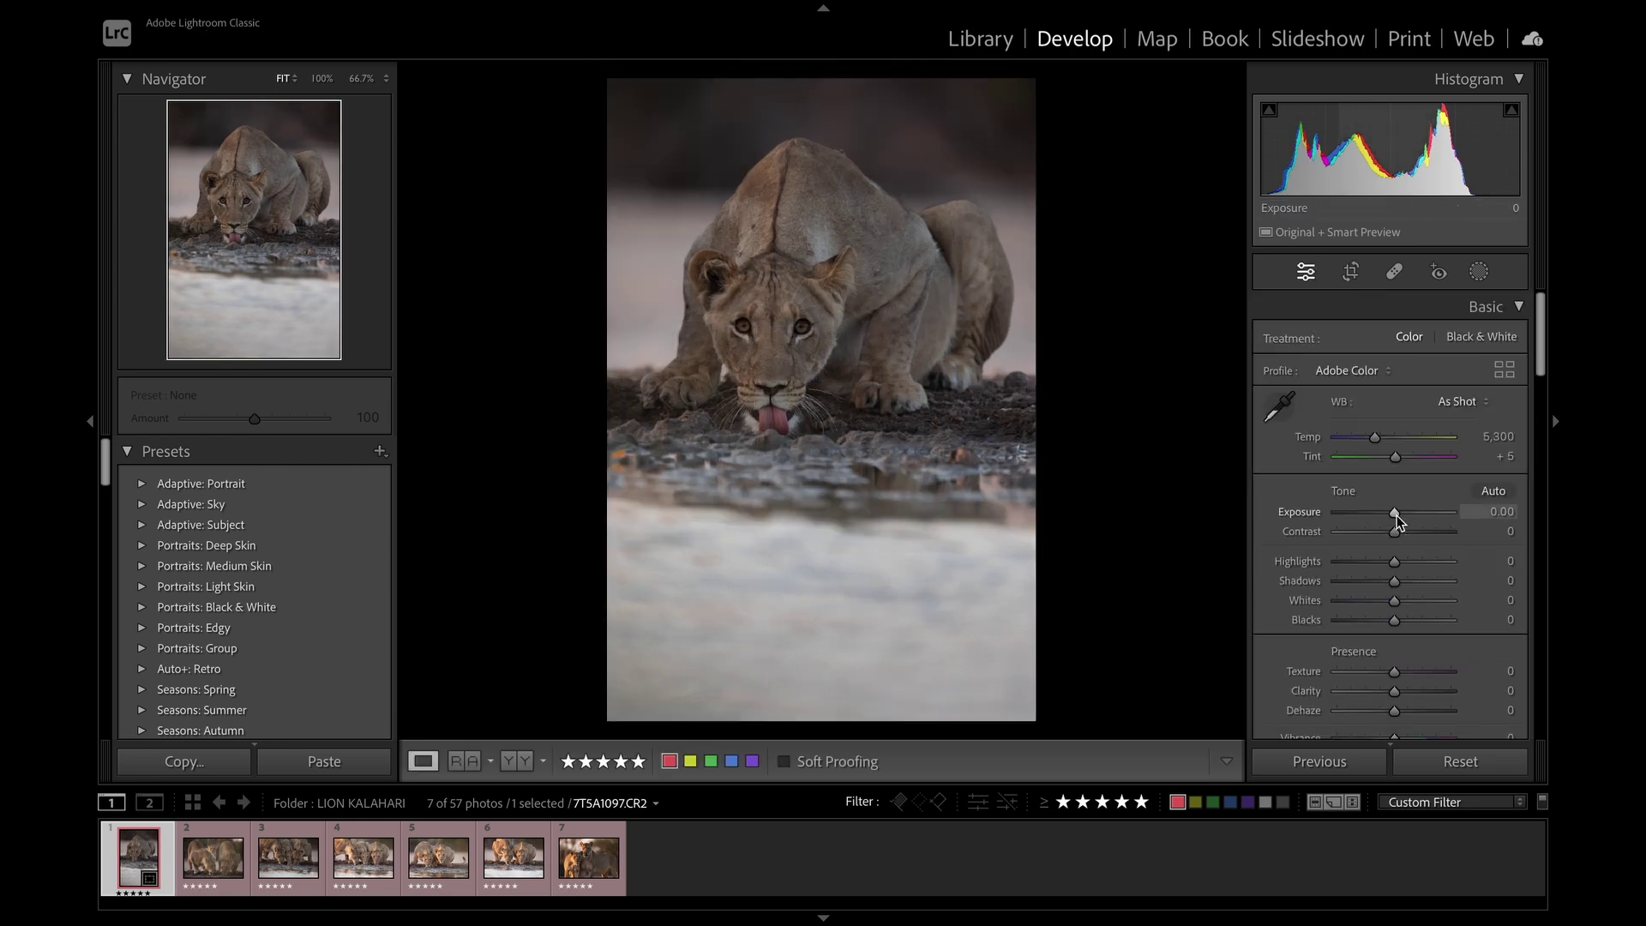
pyautogui.moveTo(1395, 600); pyautogui.dragTo(1415, 611)
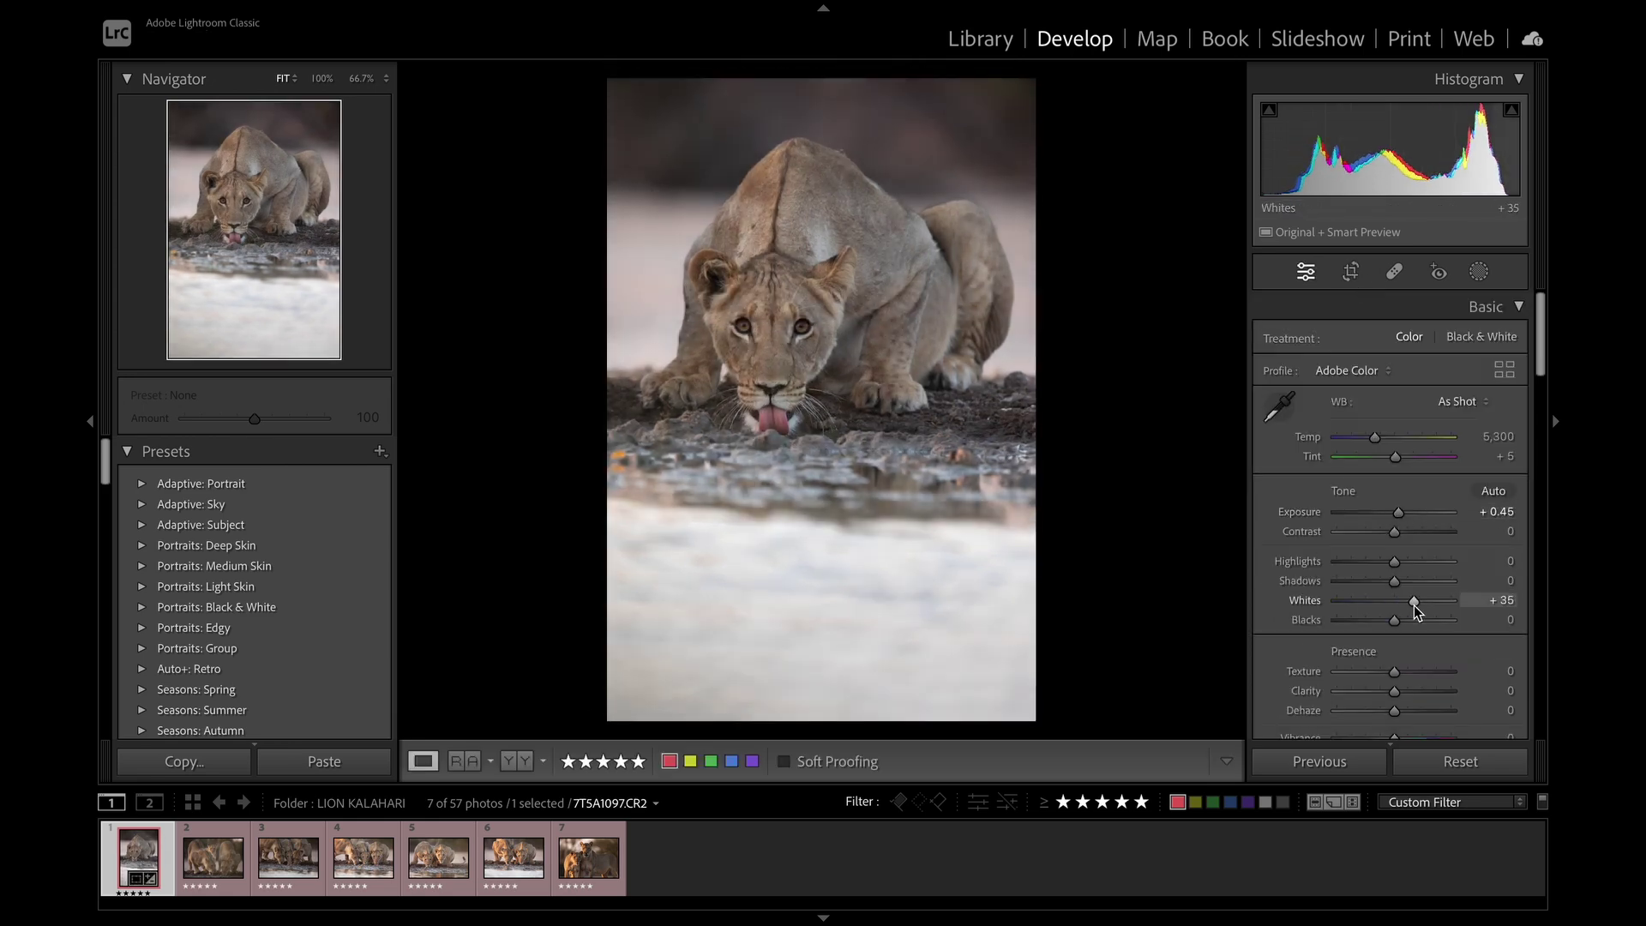
# Level and crop the blurred three-lion photo
pyautogui.press('Right')
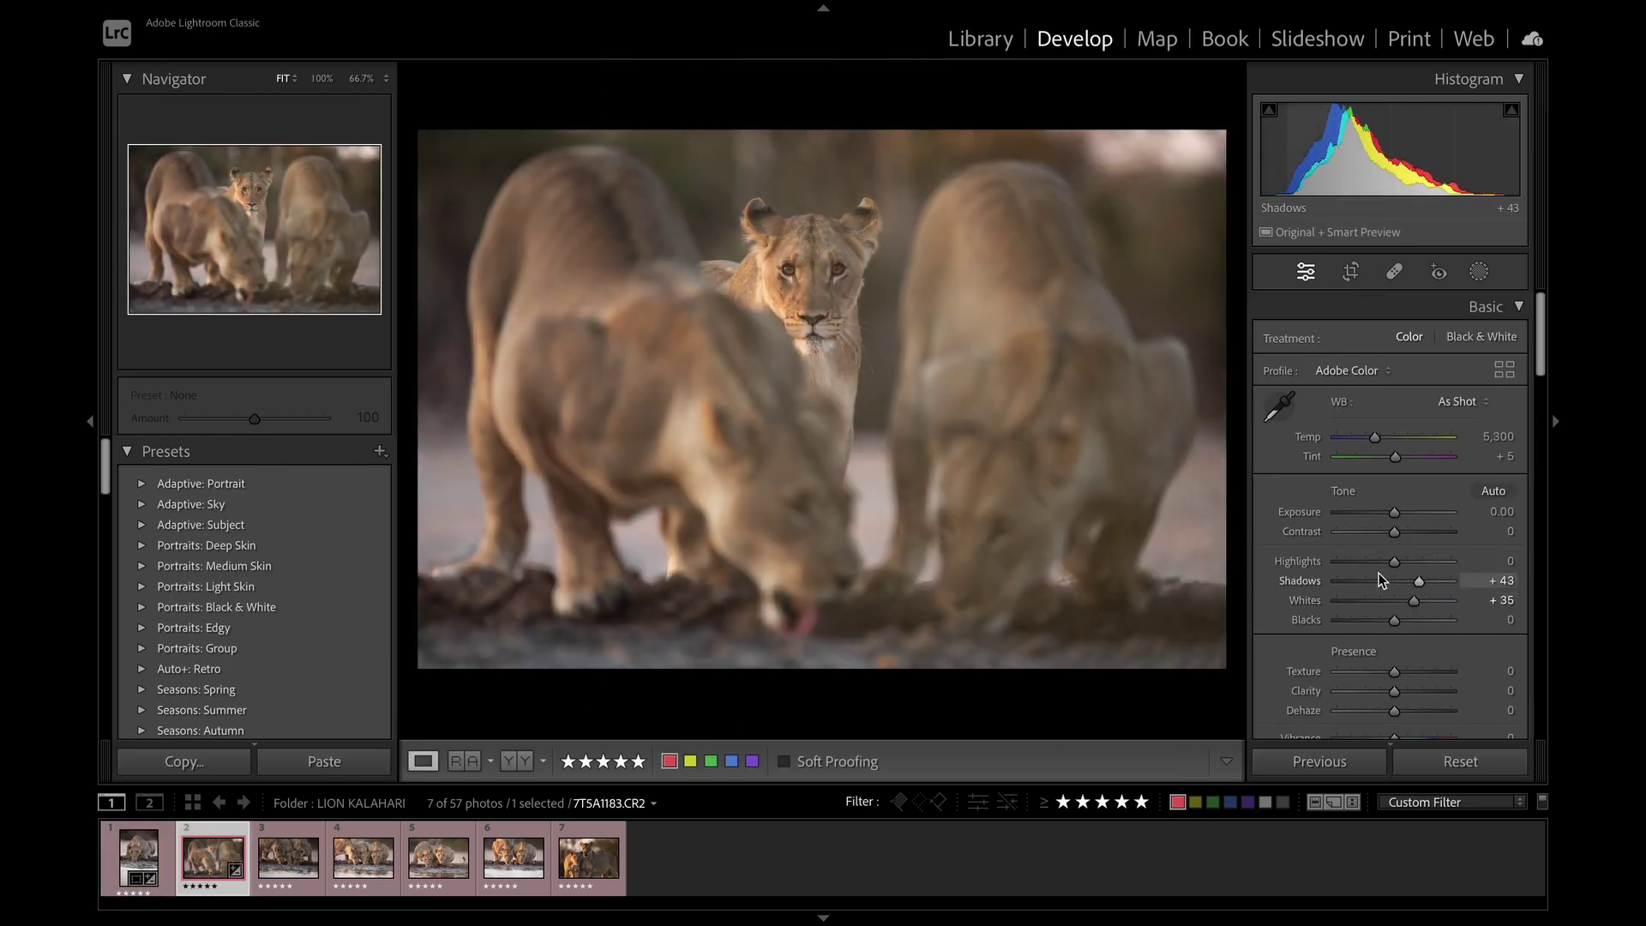
pyautogui.press('r')
pyautogui.moveTo(1235, 369); pyautogui.dragTo(1236, 386)
pyautogui.press('r')
# Straighten the drinking-lions photo to -2.02, crop tighter, and set exposure +0.85 with whites and blacks adjusted
pyautogui.click(271, 860)
pyautogui.press('r')
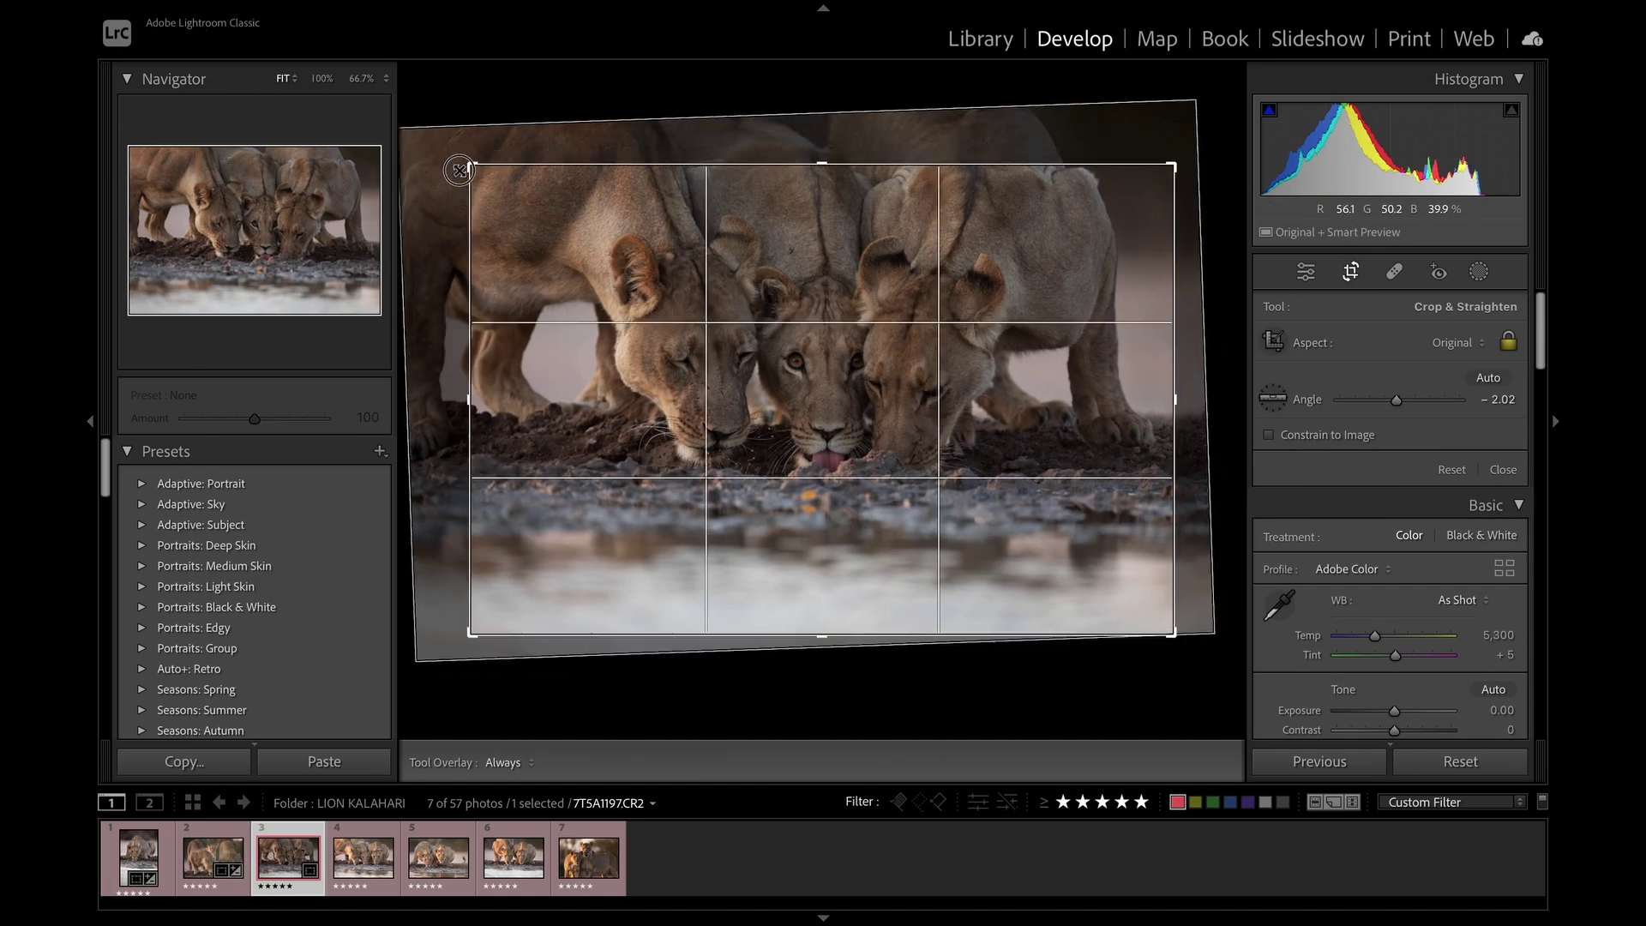
pyautogui.moveTo(460, 170); pyautogui.dragTo(558, 220)
pyautogui.moveTo(1135, 609); pyautogui.dragTo(1067, 551)
pyautogui.press('r')
pyautogui.moveTo(1396, 513); pyautogui.dragTo(1407, 513)
pyautogui.moveTo(1395, 620); pyautogui.dragTo(1416, 585)
# Crop and straighten the fourth photo and darken its highlights
pyautogui.press('Right')
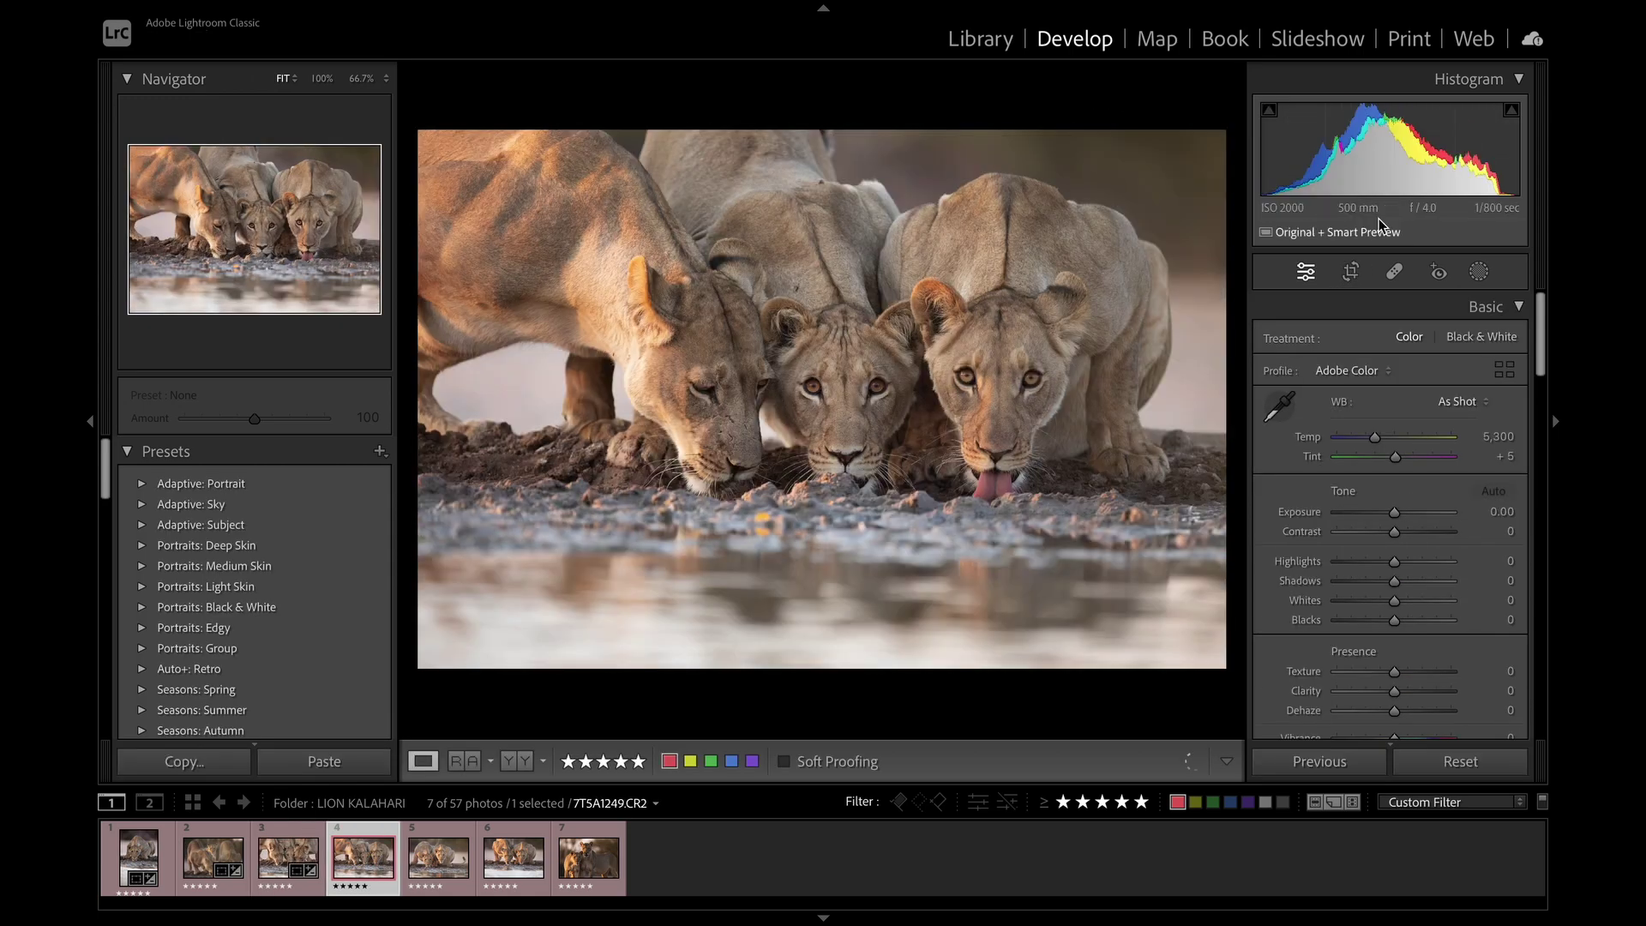
pyautogui.press('r')
pyautogui.press('r')
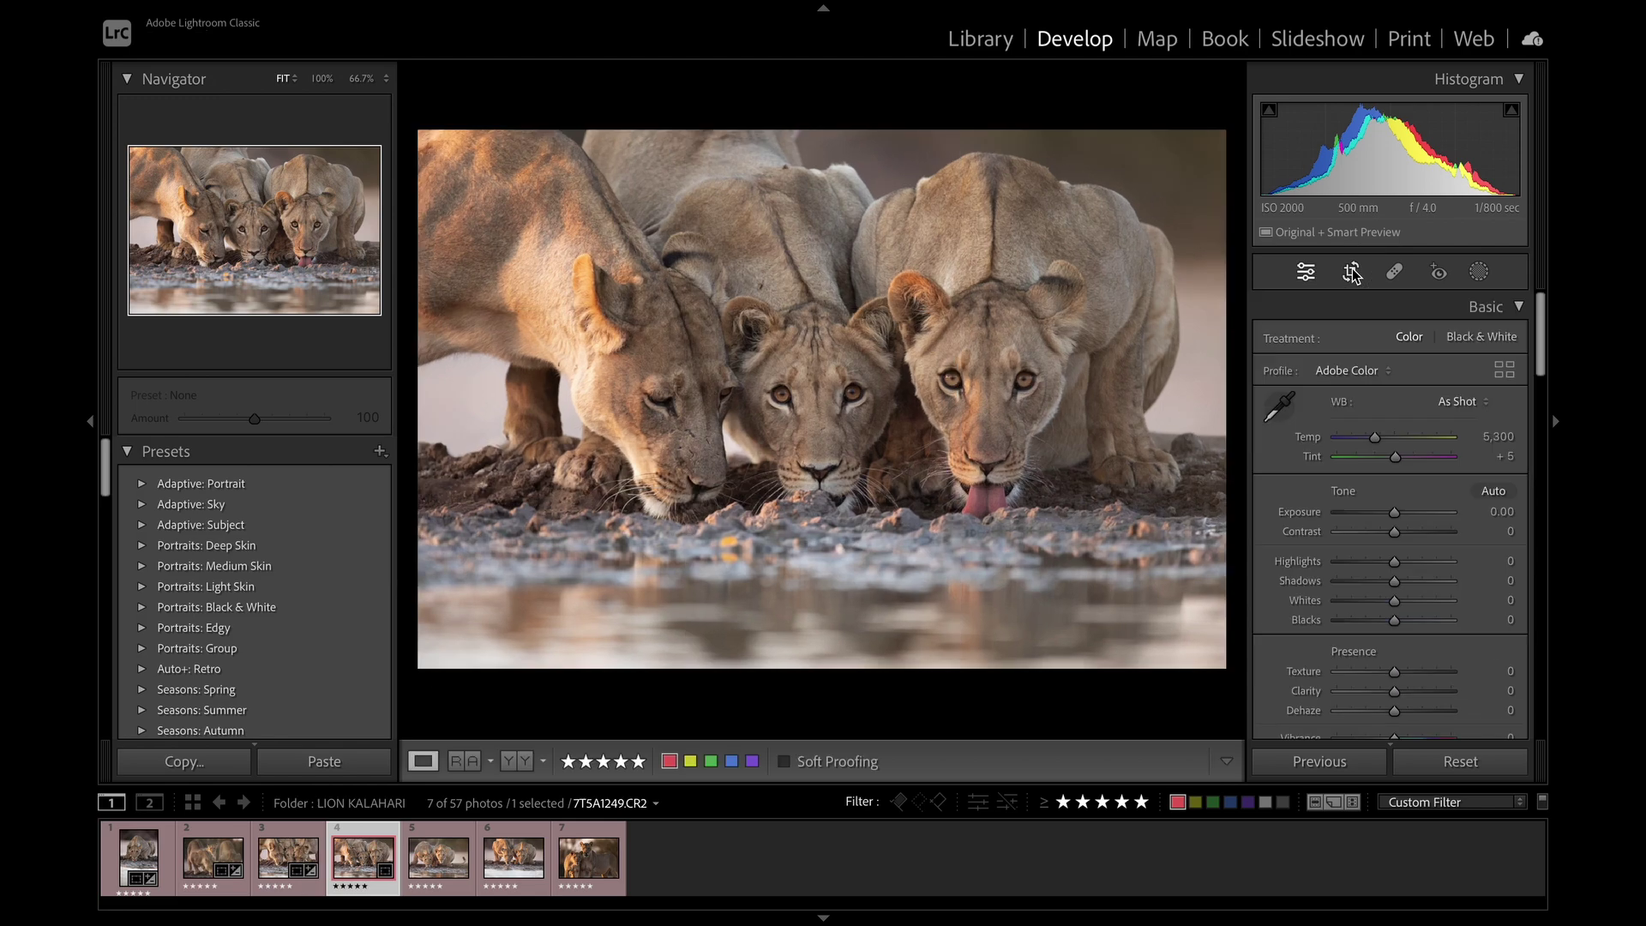
pyautogui.moveTo(1338, 563); pyautogui.dragTo(1418, 562)
# Crop the fifth photo and pull its highlights to -57, adjusting the other tone sliders
pyautogui.press('Right')
pyautogui.click(1352, 273)
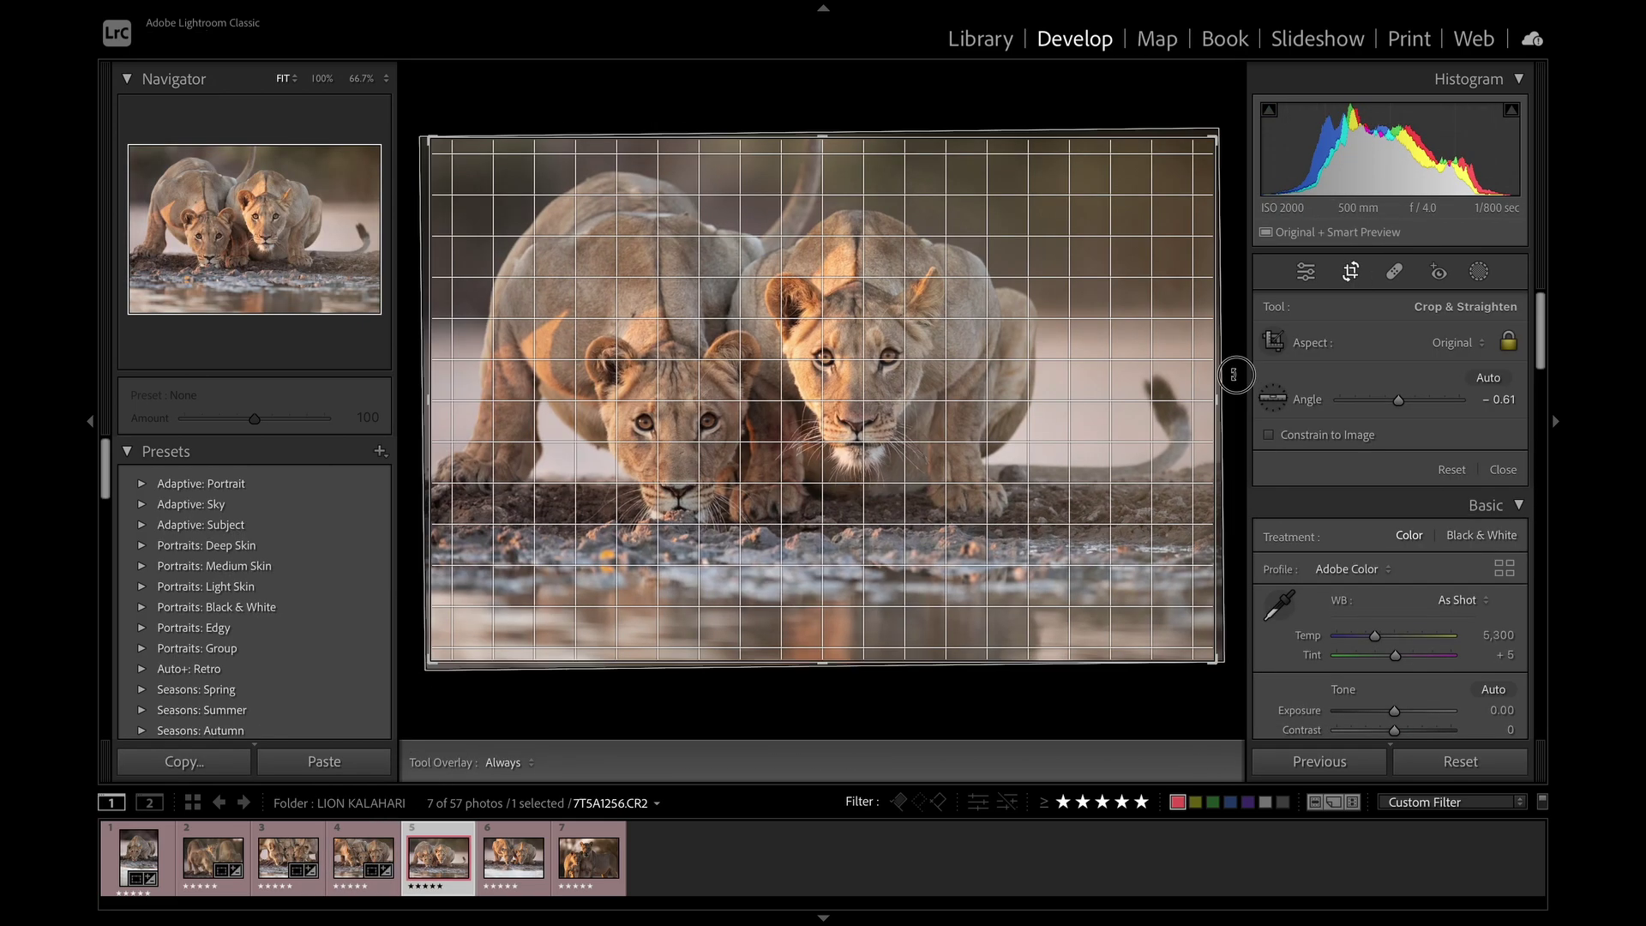
pyautogui.click(1351, 272)
pyautogui.moveTo(1394, 563); pyautogui.dragTo(1362, 563)
pyautogui.moveTo(1394, 620); pyautogui.dragTo(1362, 620)
pyautogui.moveTo(1394, 580); pyautogui.dragTo(1347, 560)
pyautogui.moveTo(1395, 512); pyautogui.dragTo(1397, 512)
pyautogui.scroll(-1, 1407, 558)
pyautogui.moveTo(1394, 667); pyautogui.dragTo(1386, 667)
# Crop the sixth photo, lower highlights, lift shadows to +42 and deepen blacks to -44
pyautogui.press('Right')
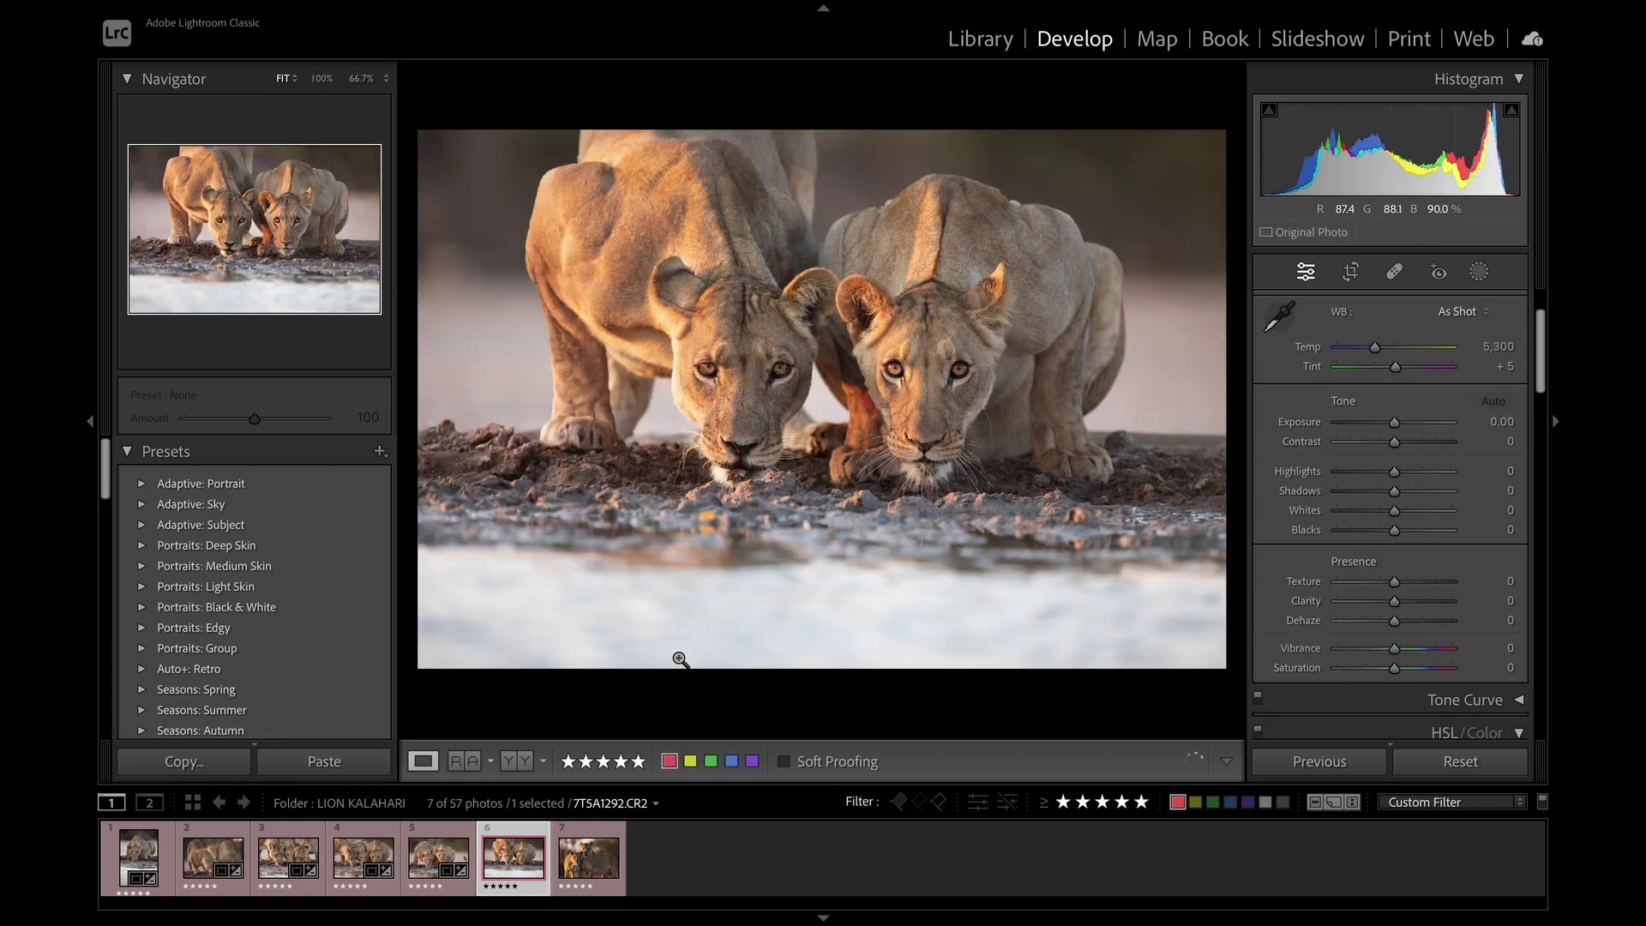
pyautogui.press('r')
pyautogui.press('Return')
pyautogui.moveTo(1394, 580); pyautogui.dragTo(1421, 581)
pyautogui.moveTo(1394, 561); pyautogui.dragTo(1358, 562)
pyautogui.moveTo(1395, 620); pyautogui.dragTo(1369, 624)
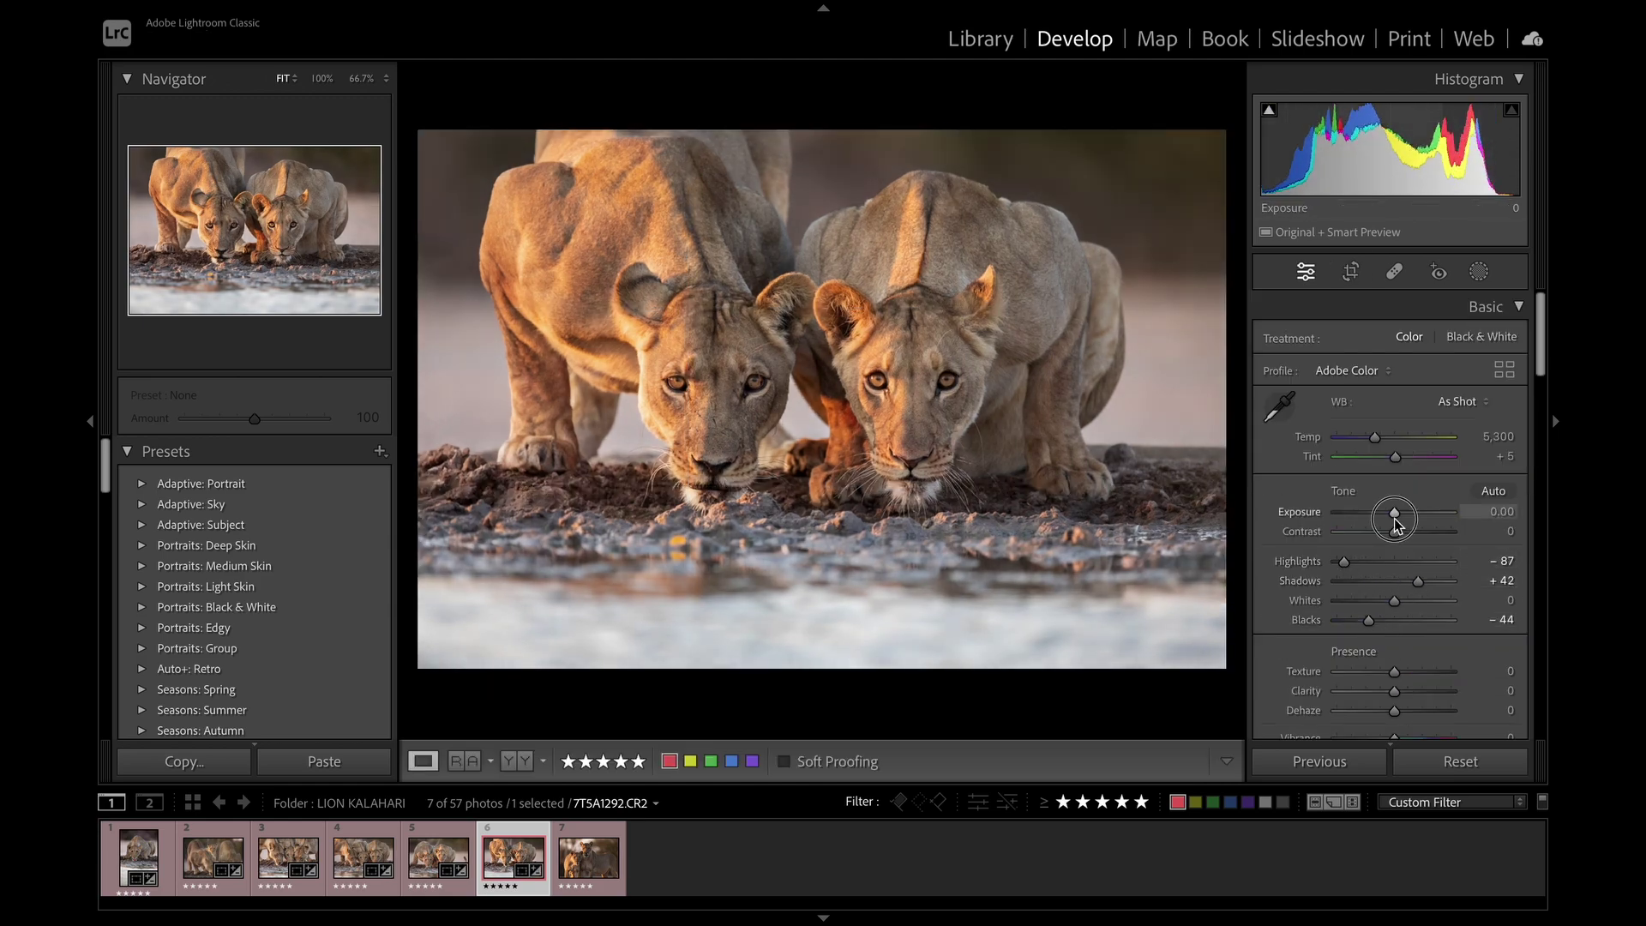
# Level and crop the seventh photo and lift its shadows to +76
pyautogui.press('Right')
pyautogui.press('r')
pyautogui.moveTo(1238, 334); pyautogui.dragTo(1237, 339)
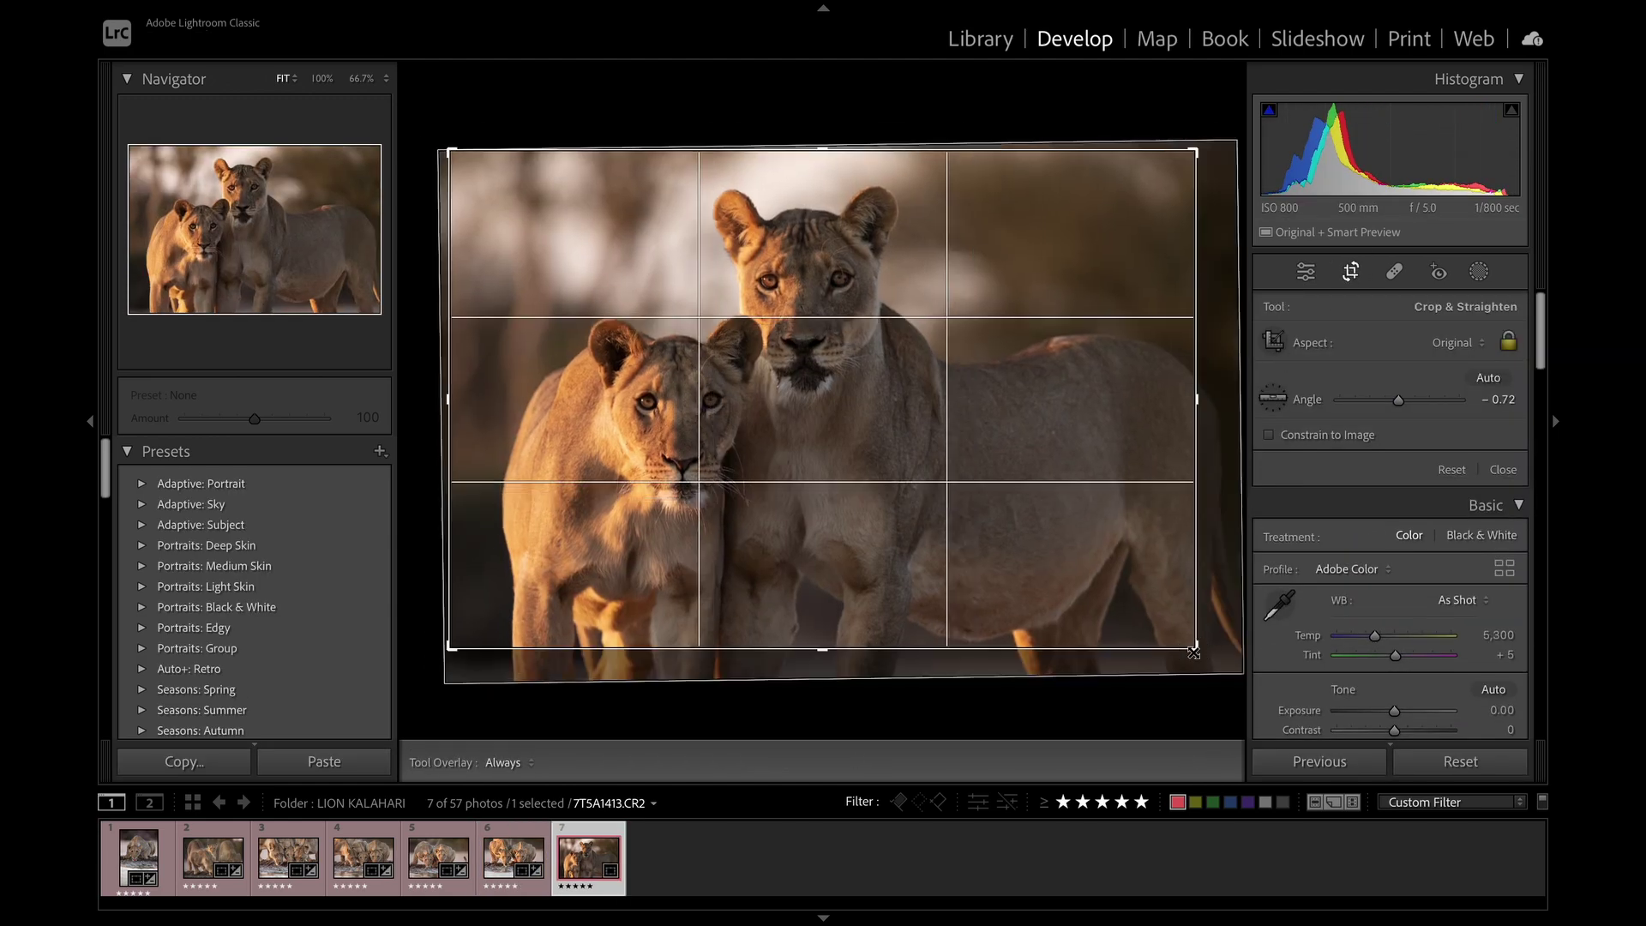
pyautogui.press('Return')
pyautogui.moveTo(1395, 581)
pyautogui.mouseDown()
pyautogui.moveTo(1438, 581)
pyautogui.moveTo(1372, 564)
pyautogui.mouseUp()
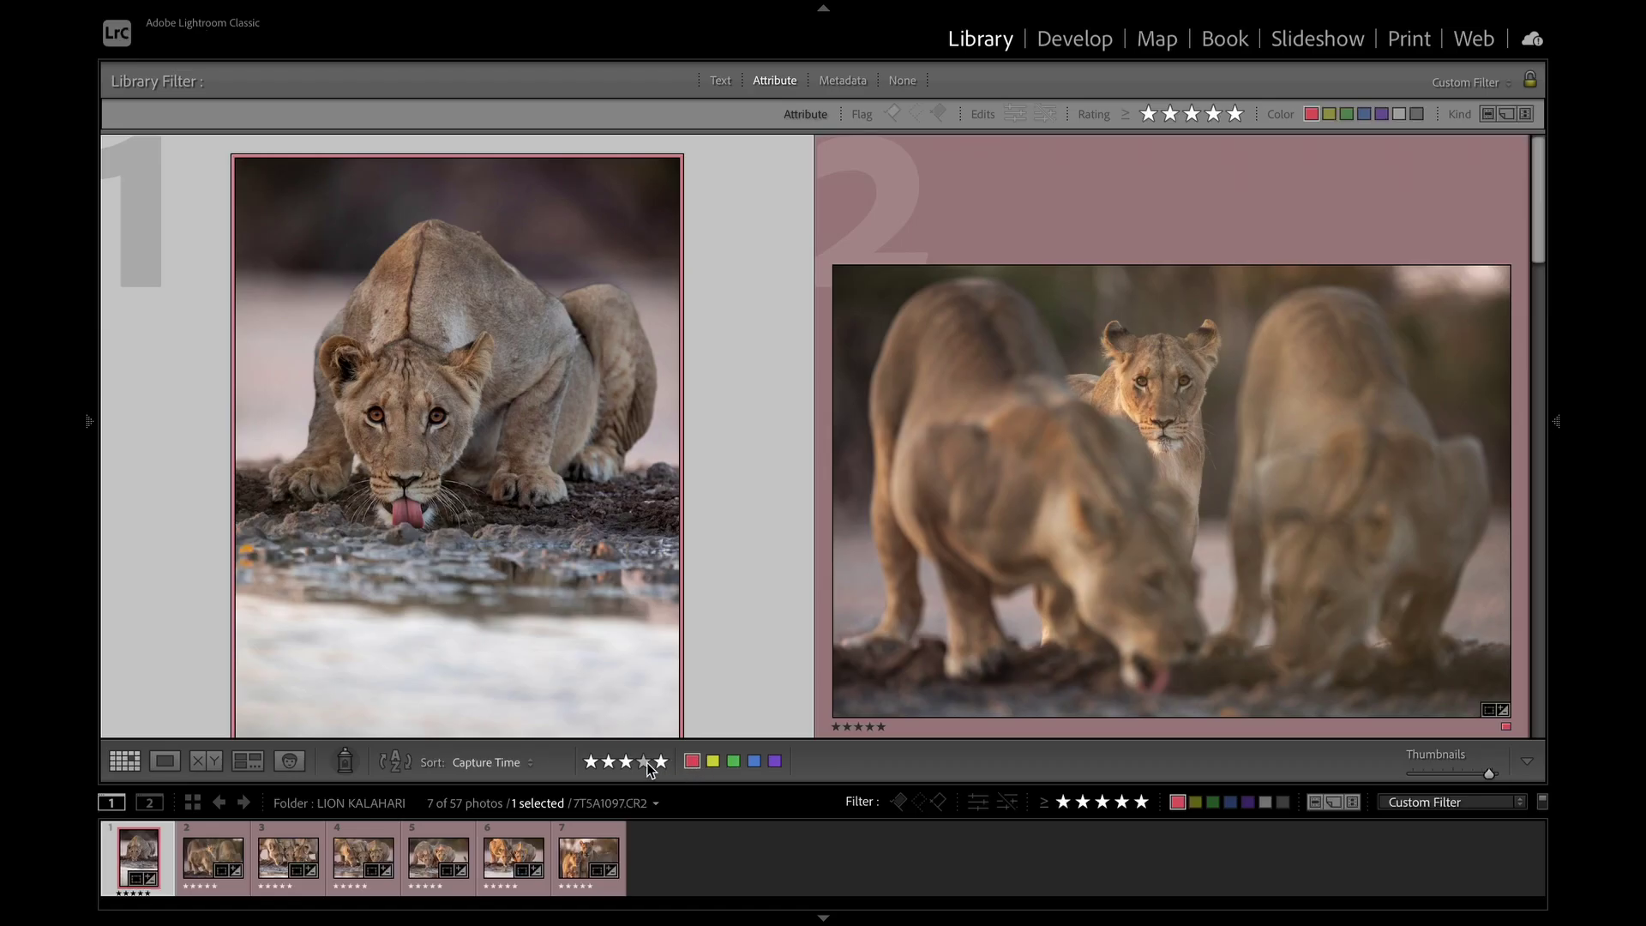
# Downgrade the drinking lioness, blurred three-lion, bright two-lioness and standing lionesses photos to four stars
pyautogui.click(642, 763)
pyautogui.click(643, 762)
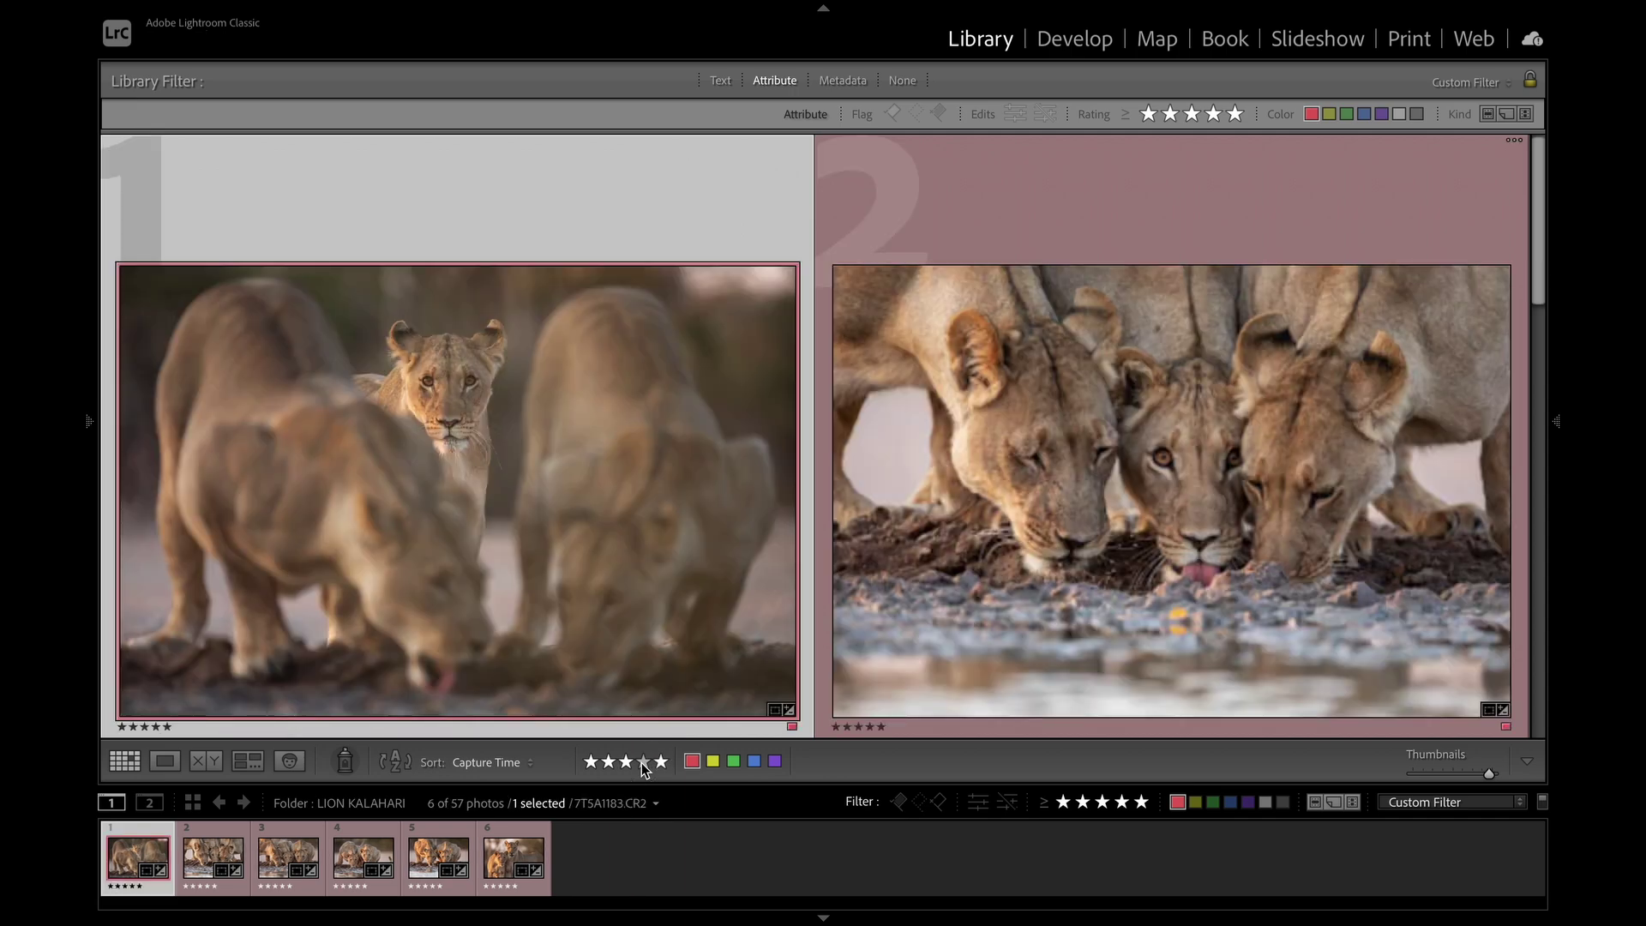
pyautogui.click(644, 762)
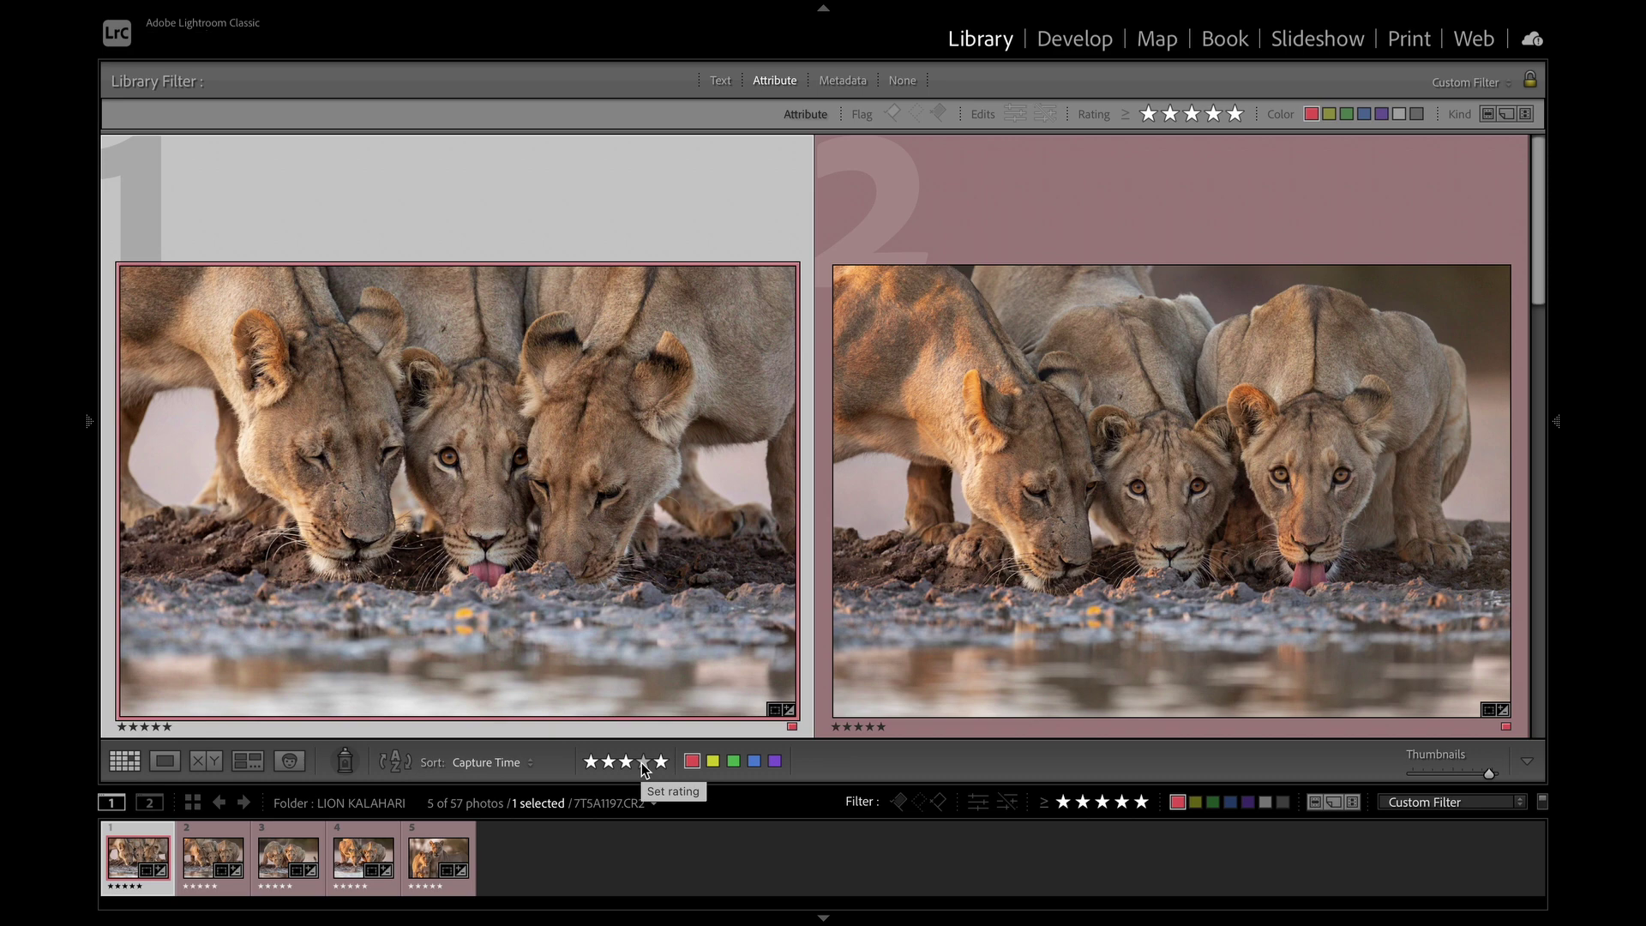
pyautogui.press('Right')
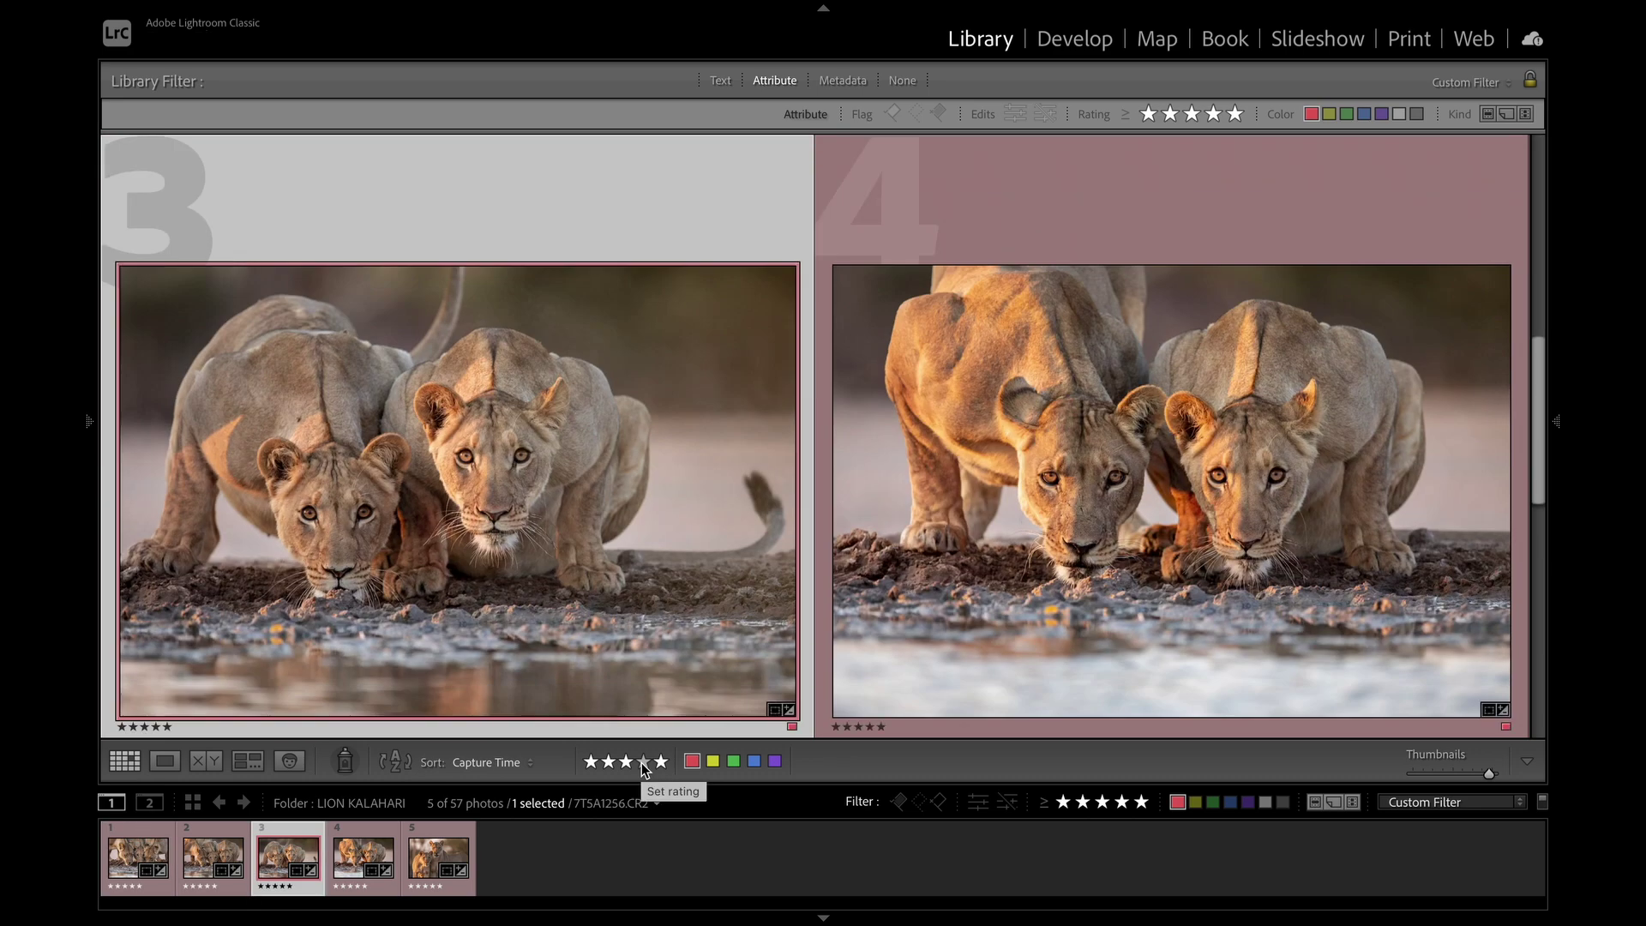
pyautogui.click(643, 762)
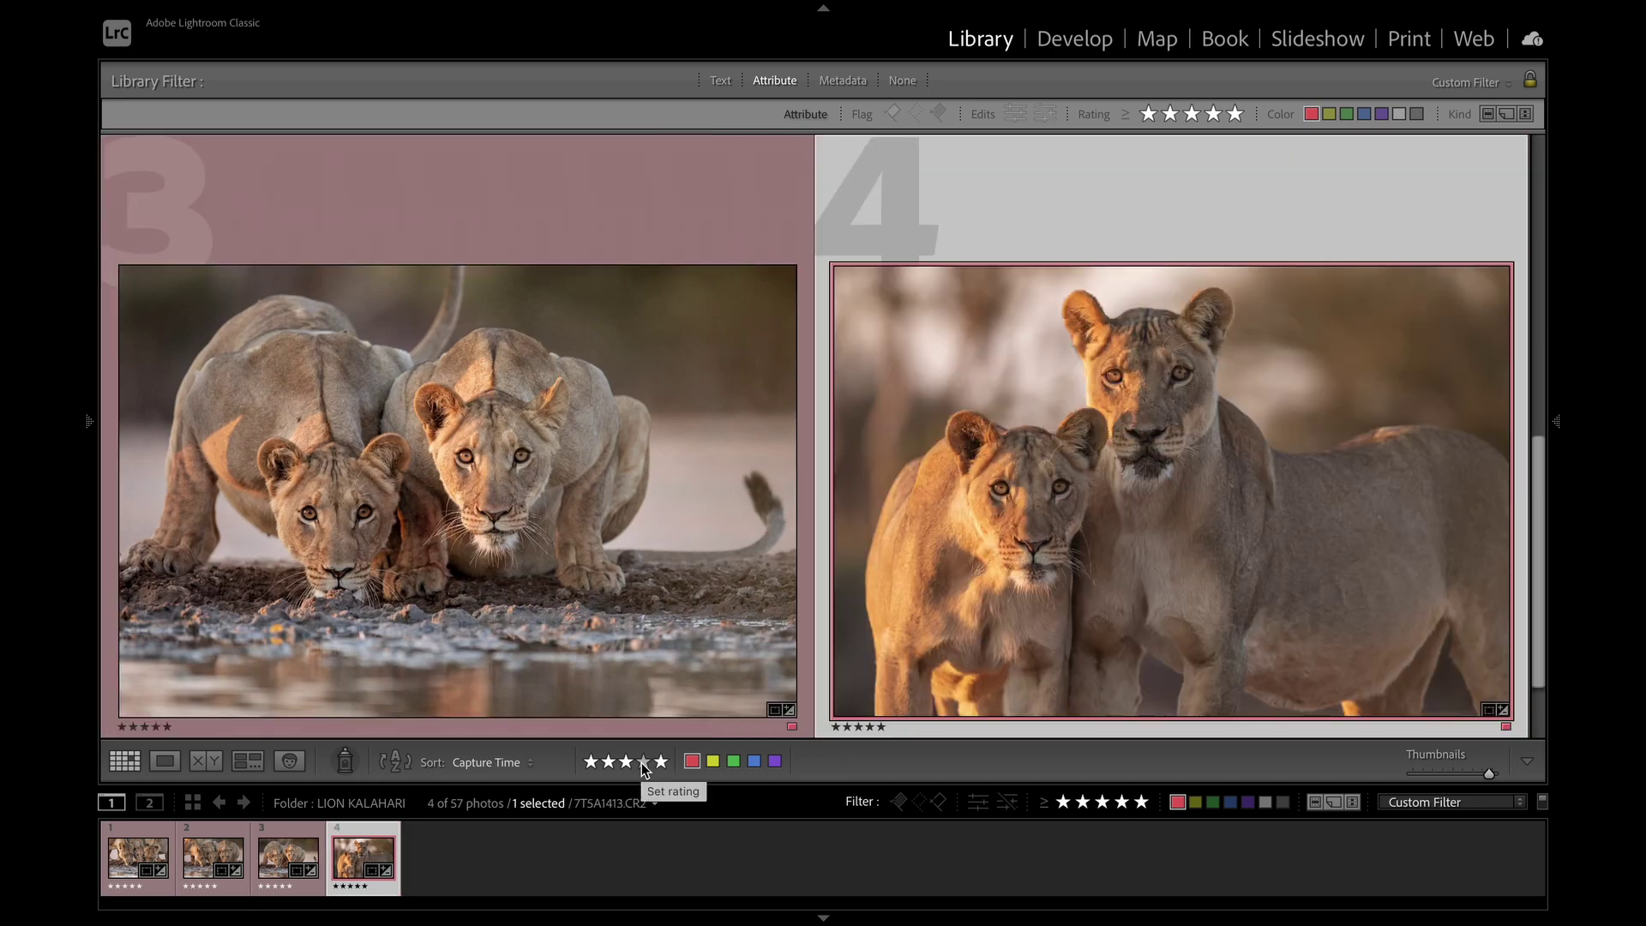
pyautogui.click(643, 762)
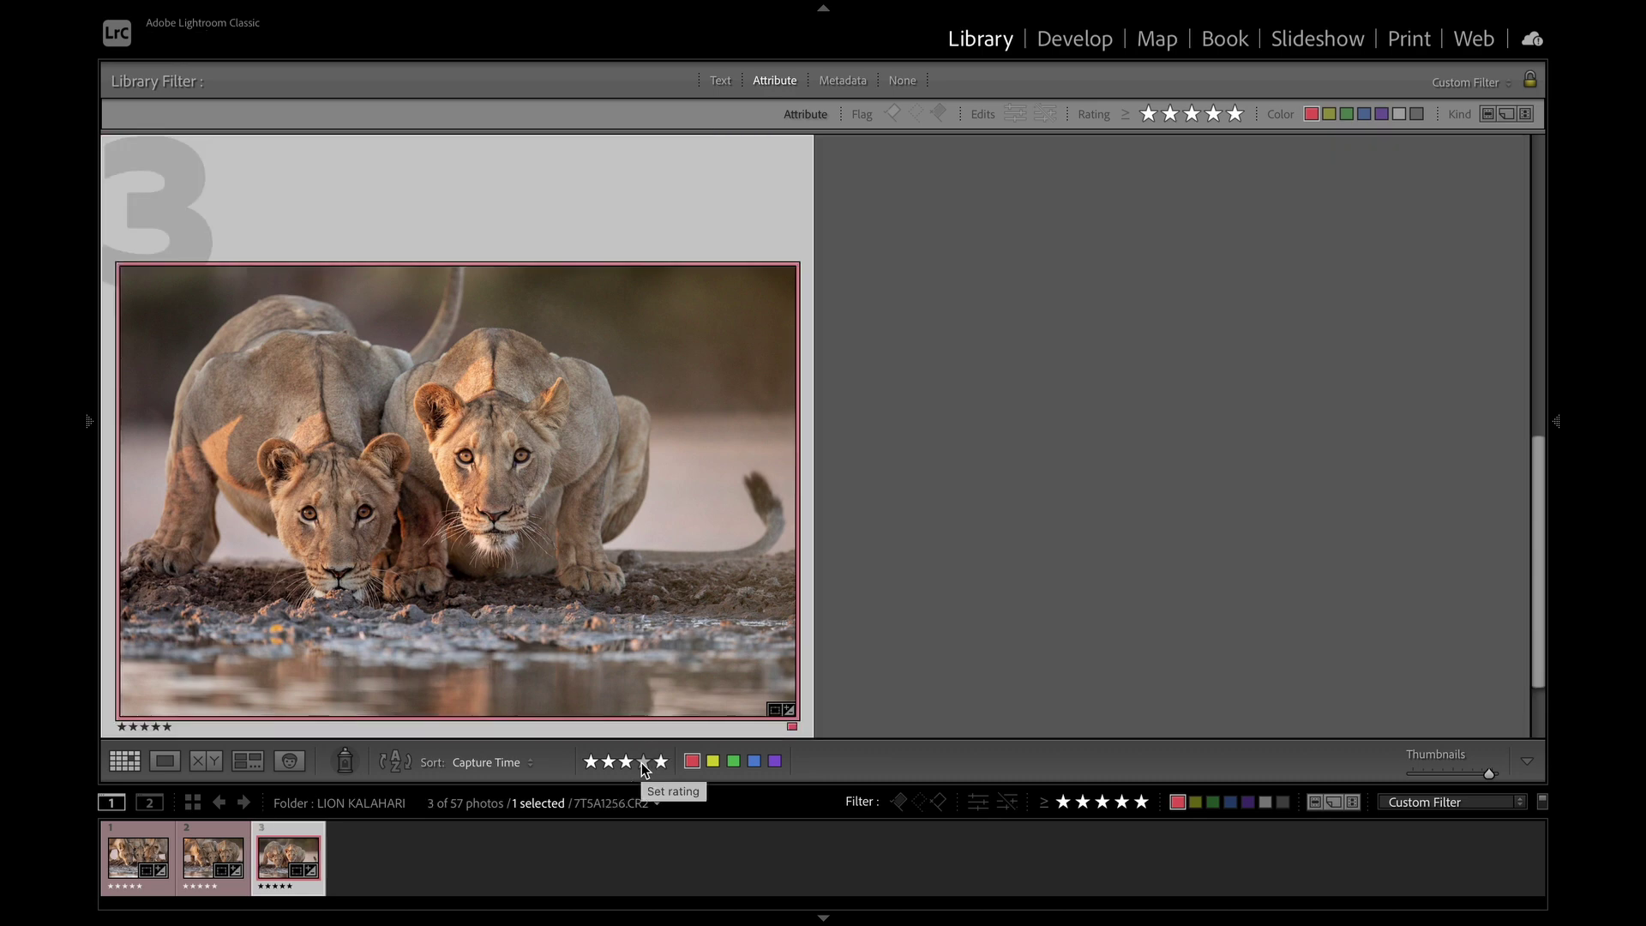
# Lay out the three remaining five-star picks together, then show 7T5A1197.CR2 on its own
pyautogui.press('-')
pyautogui.press('Right')
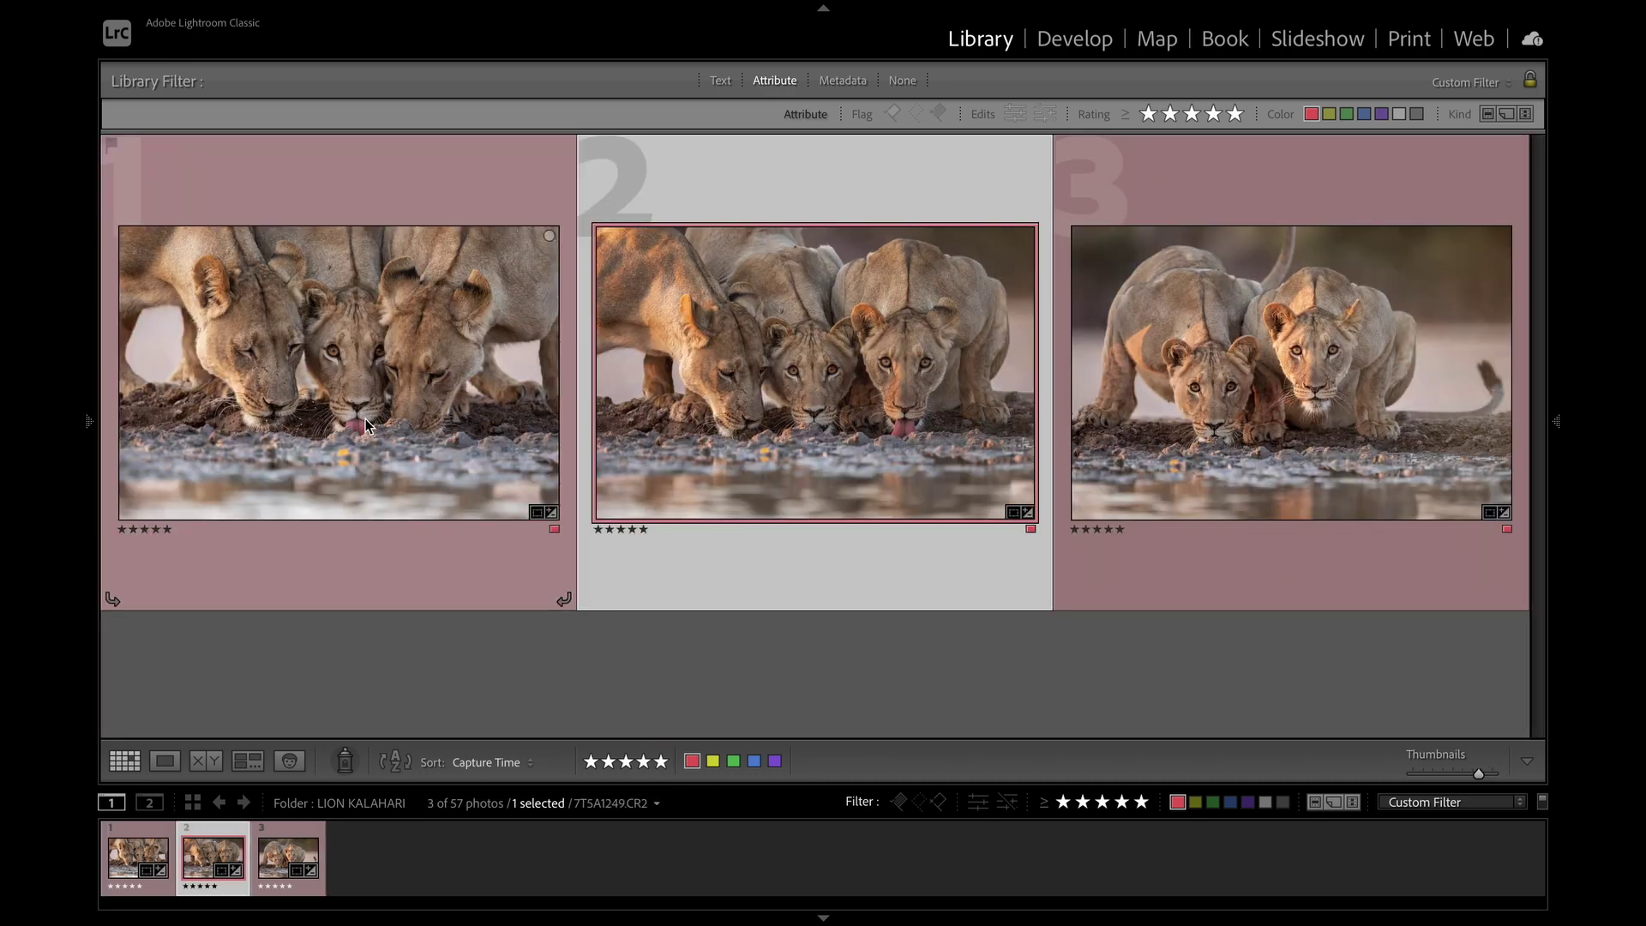
pyautogui.press('Right')
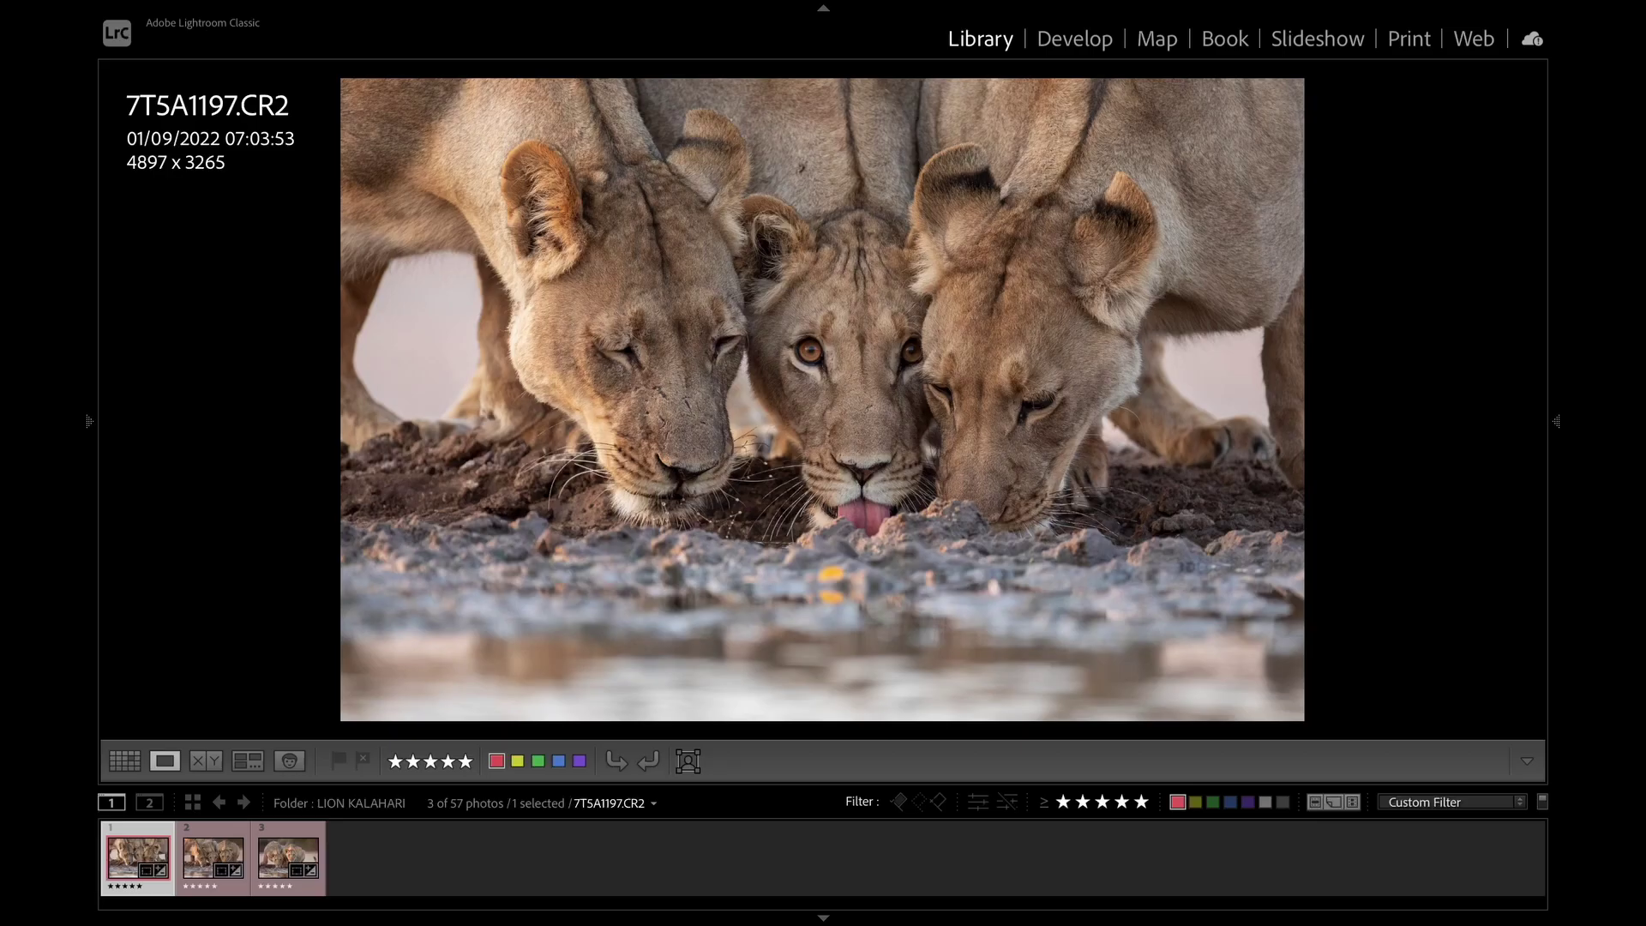
# Browse the final lion photos full-screen, including 7T5A1249.CR2 and 7T5A1256.CR2, forward and back
pyautogui.press('Right')
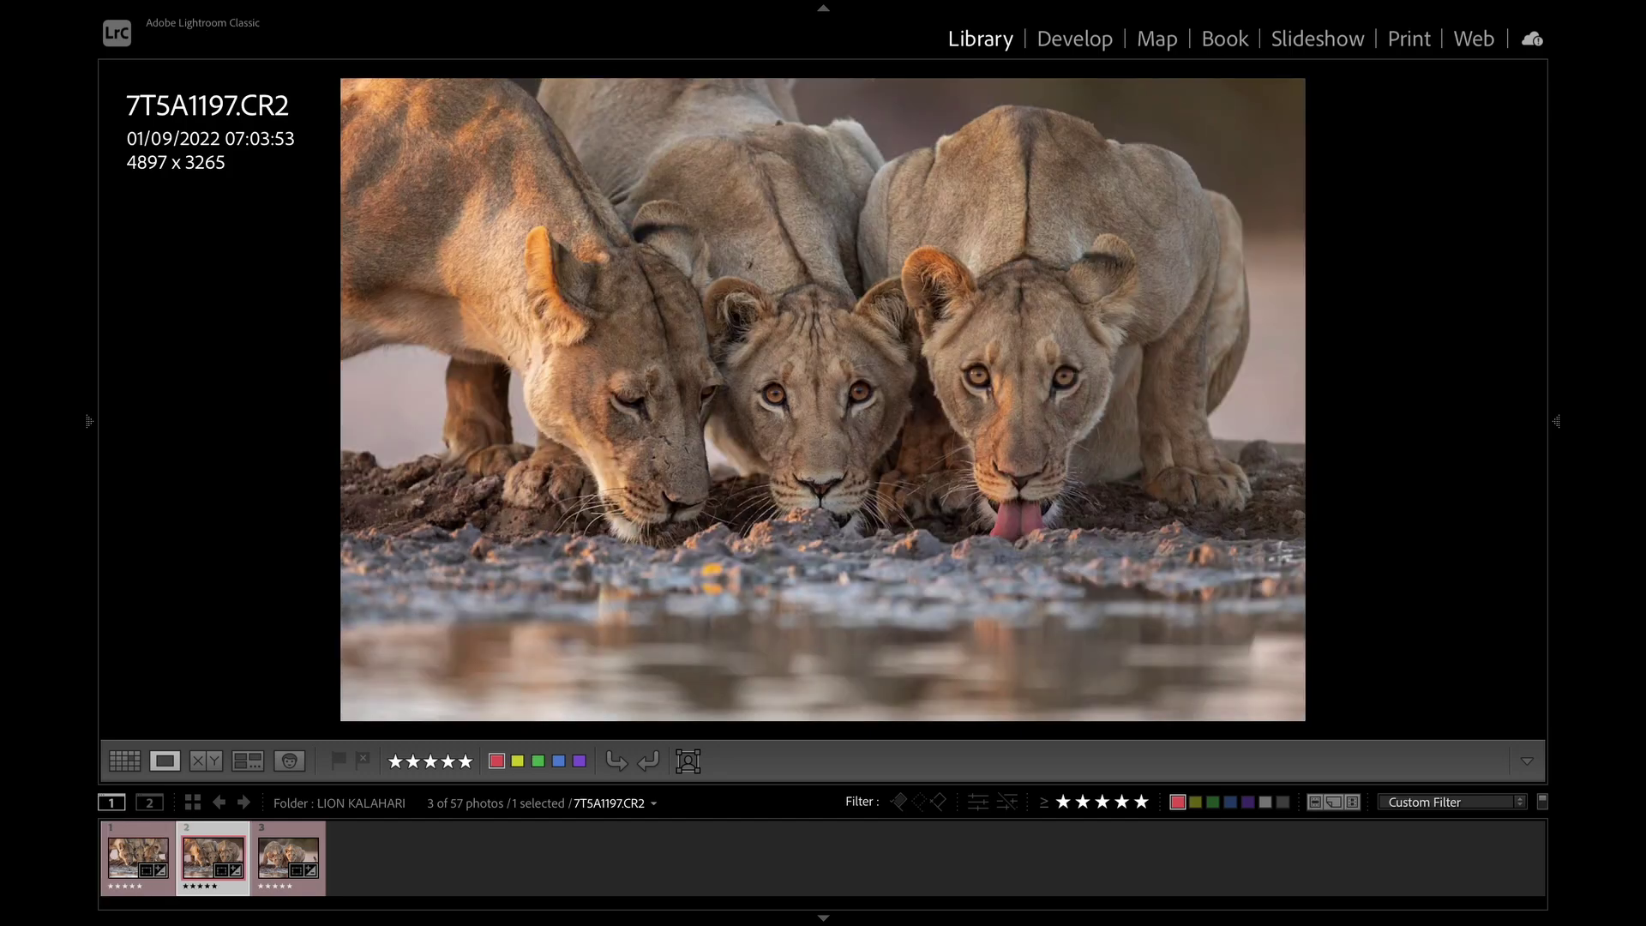
pyautogui.press('Right')
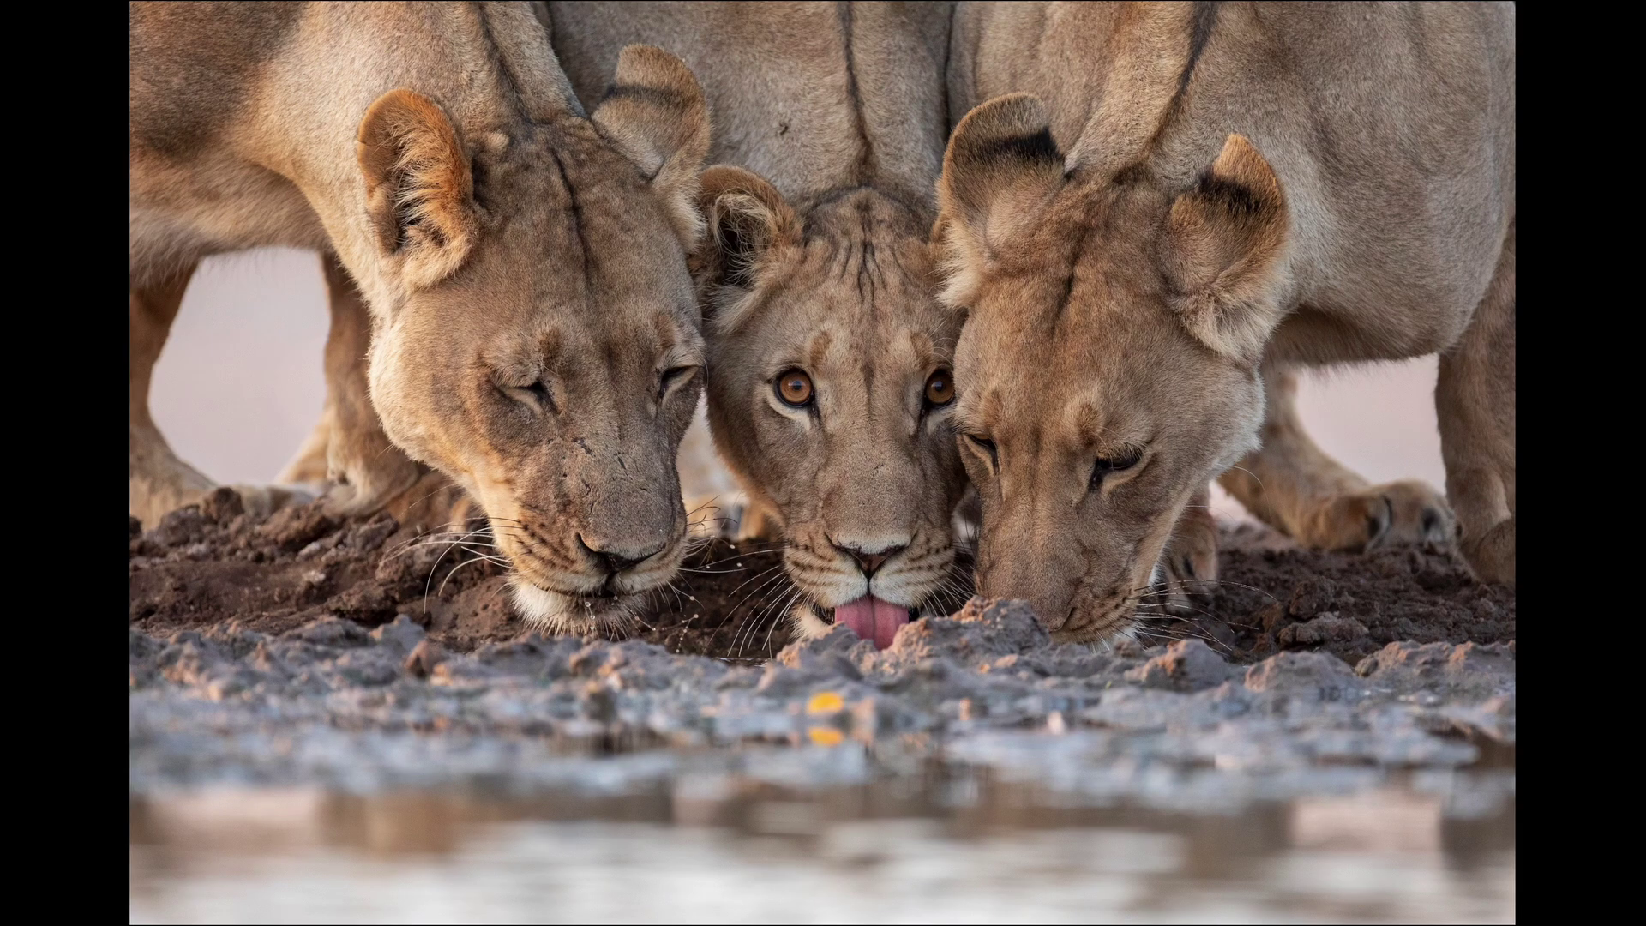
pyautogui.press('Right')
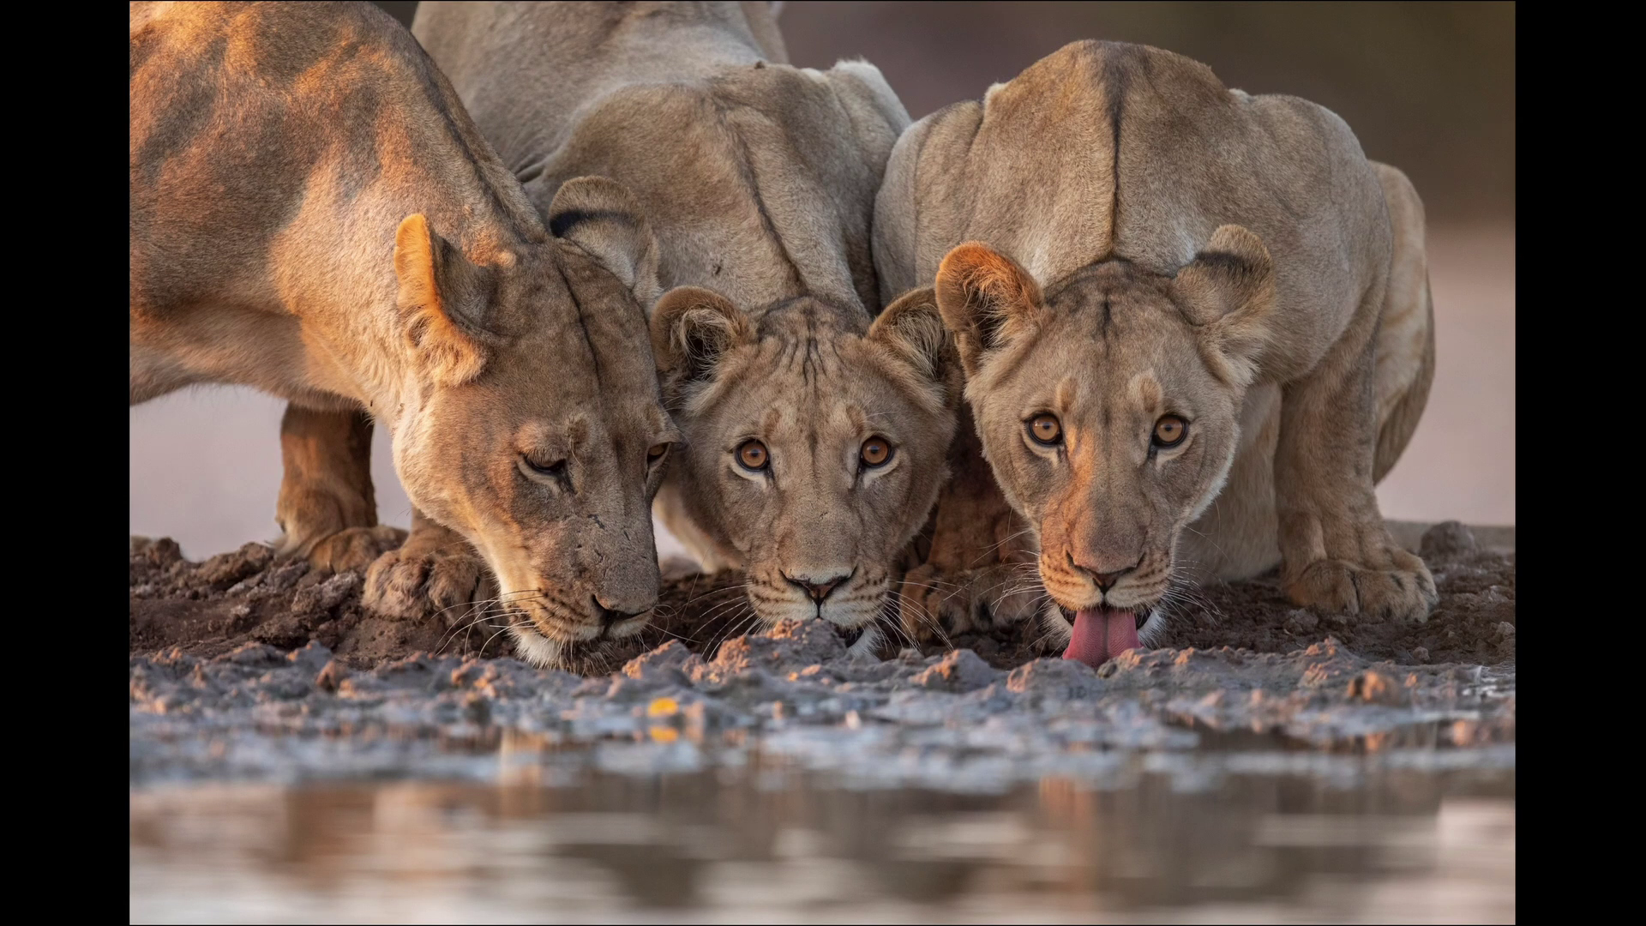
pyautogui.press('Right')
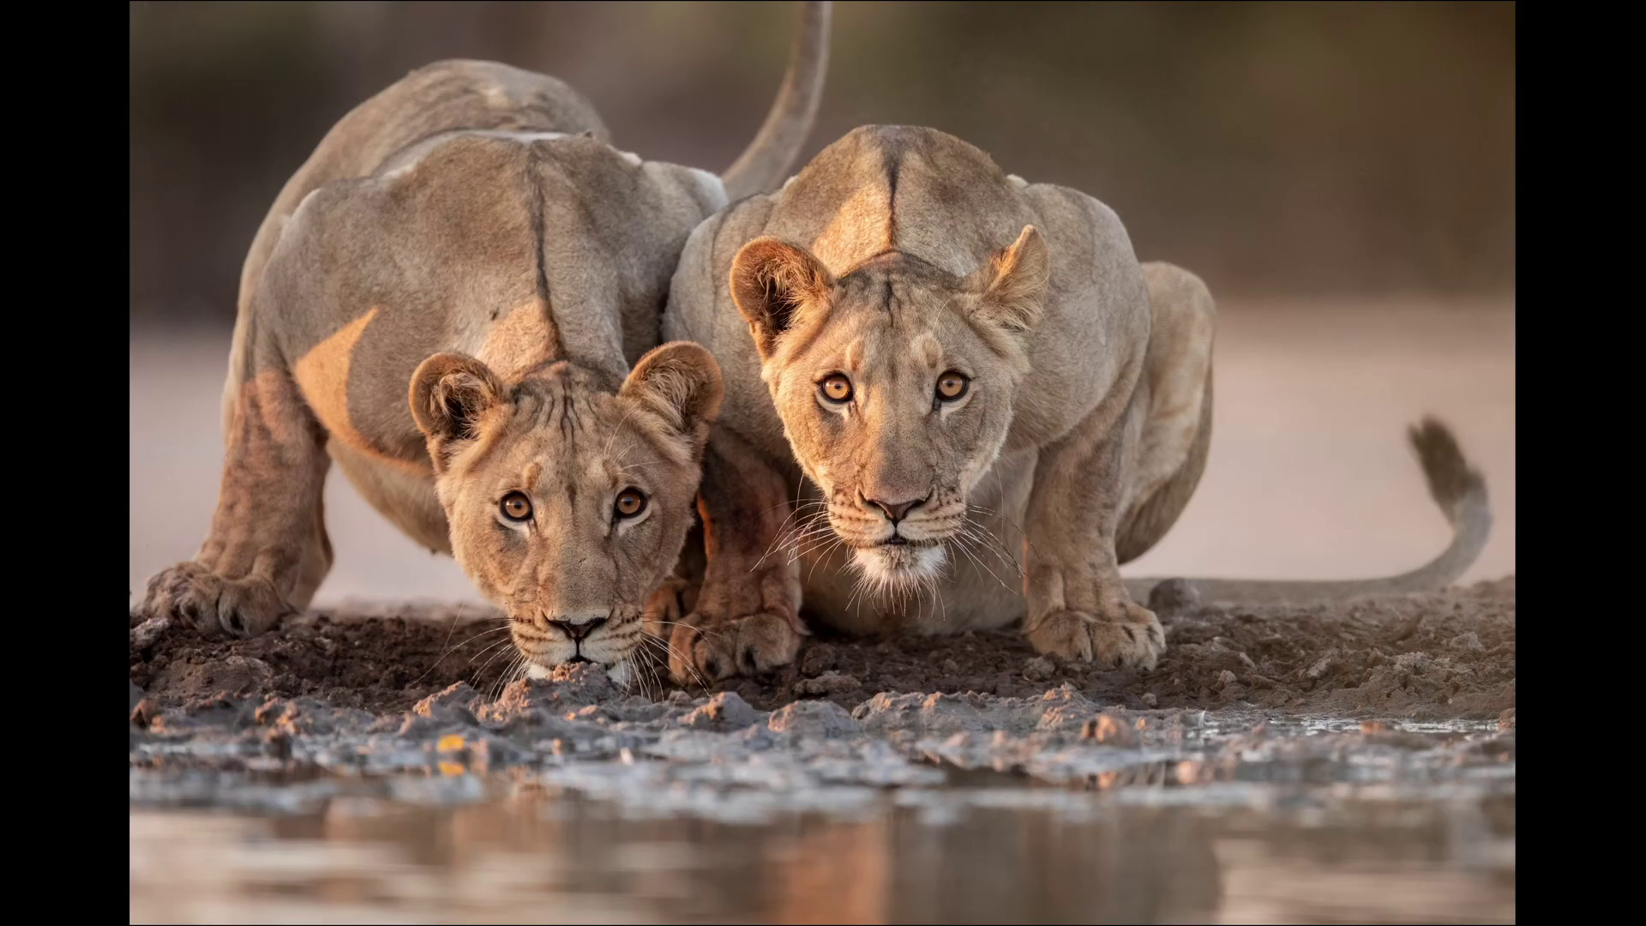
pyautogui.press('Left')
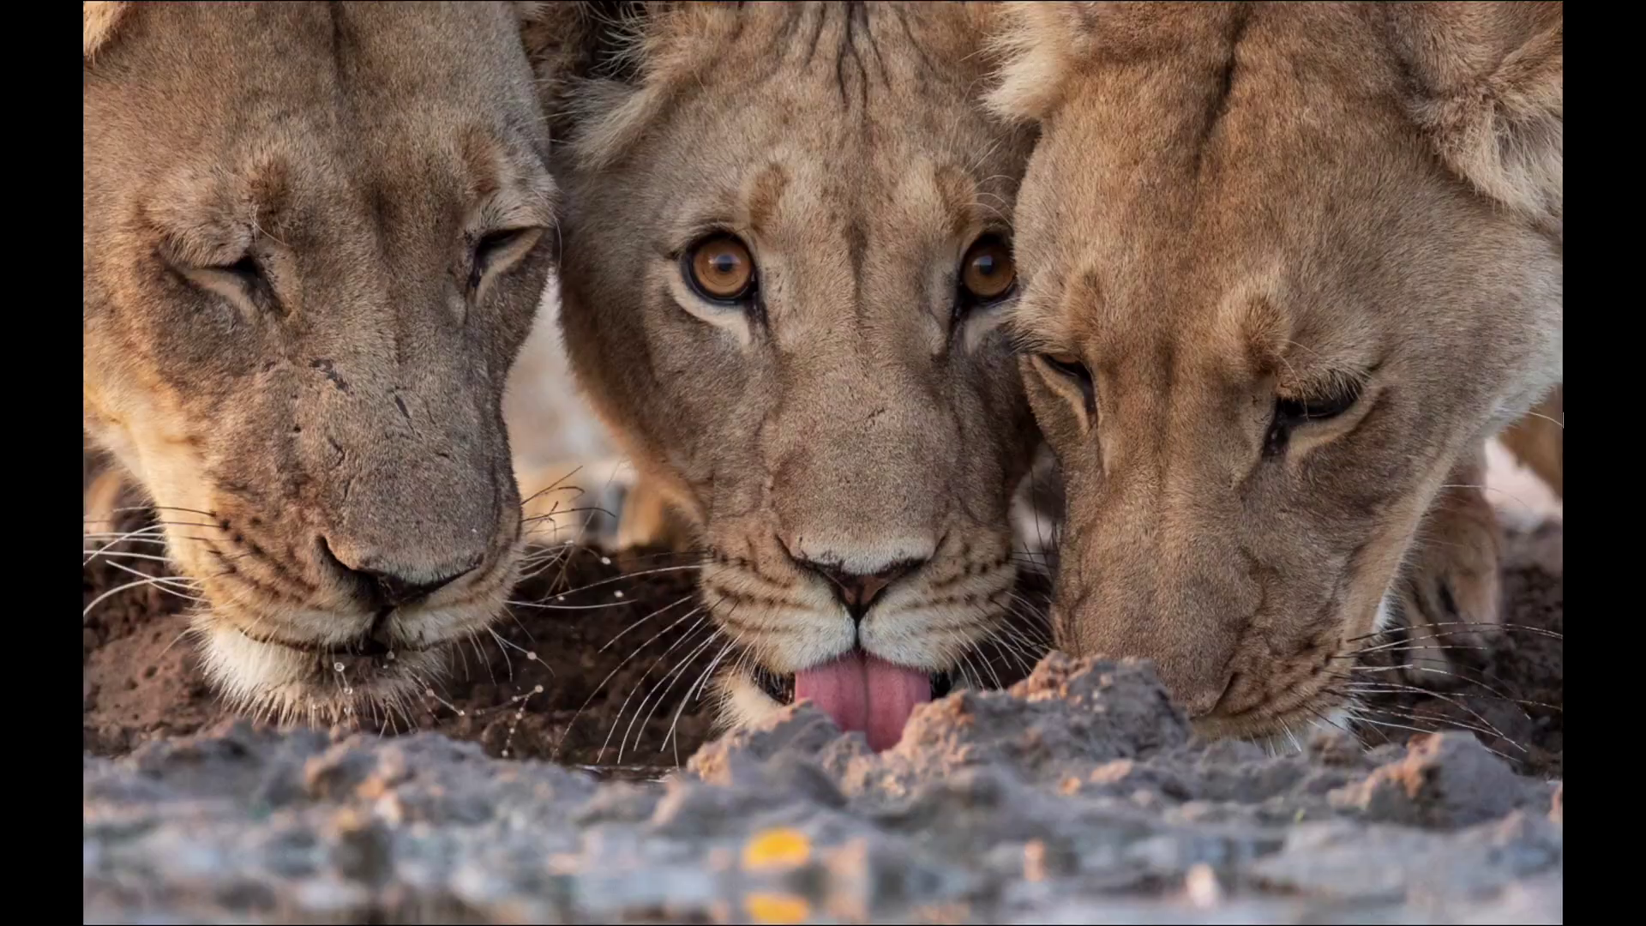
pyautogui.press('Left')
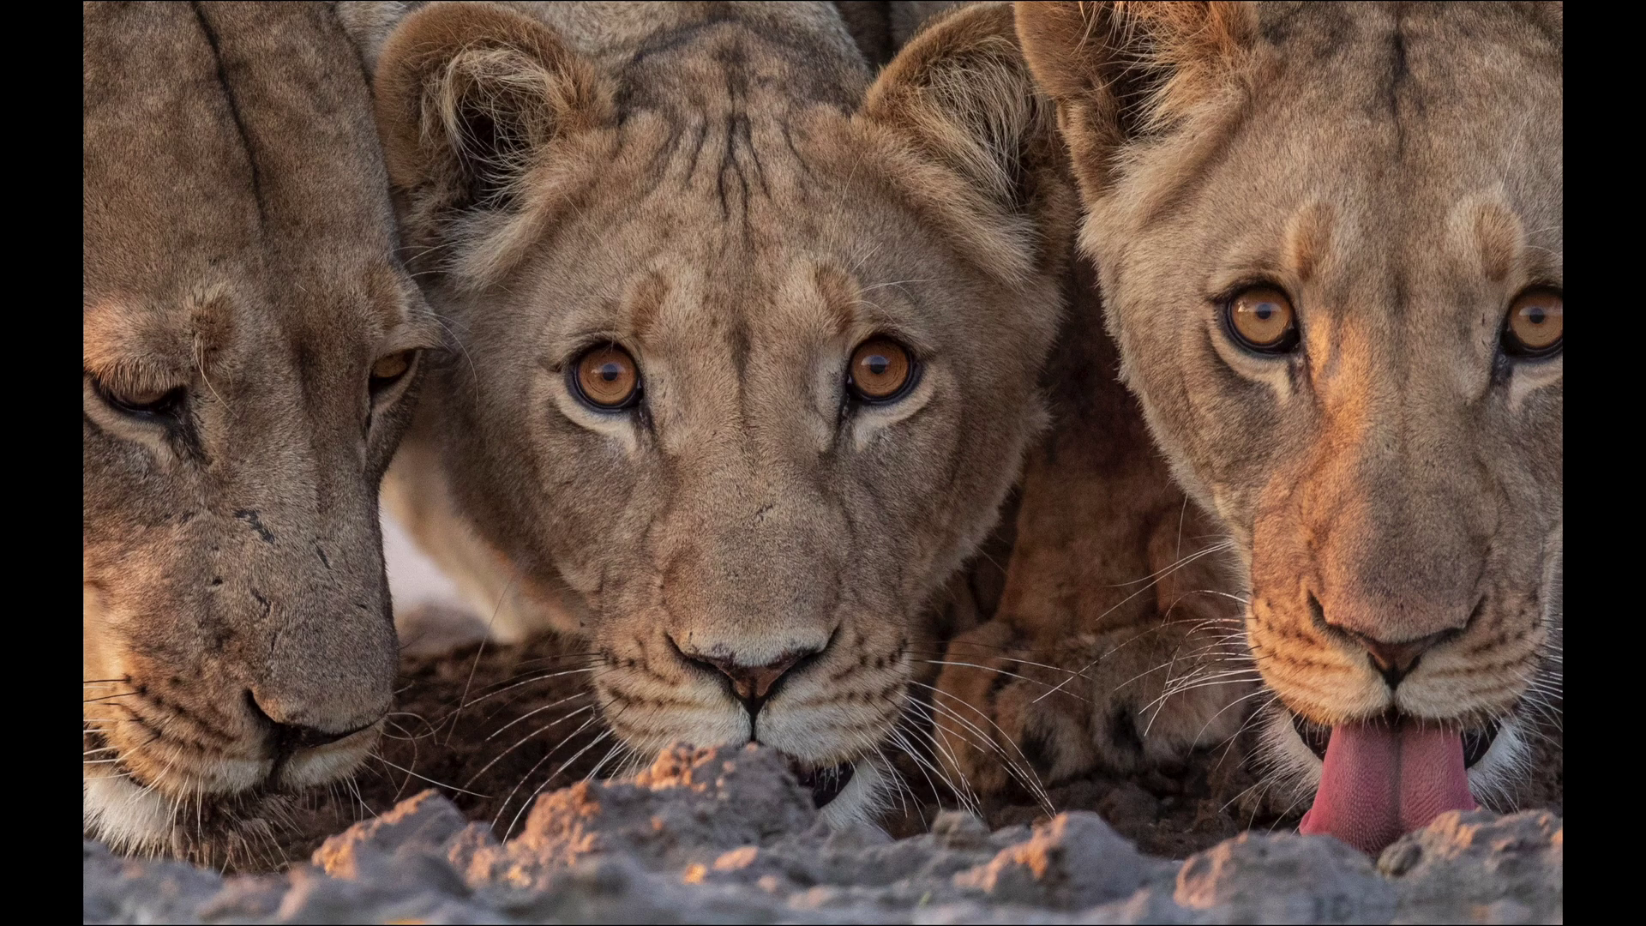
pyautogui.press('Right')
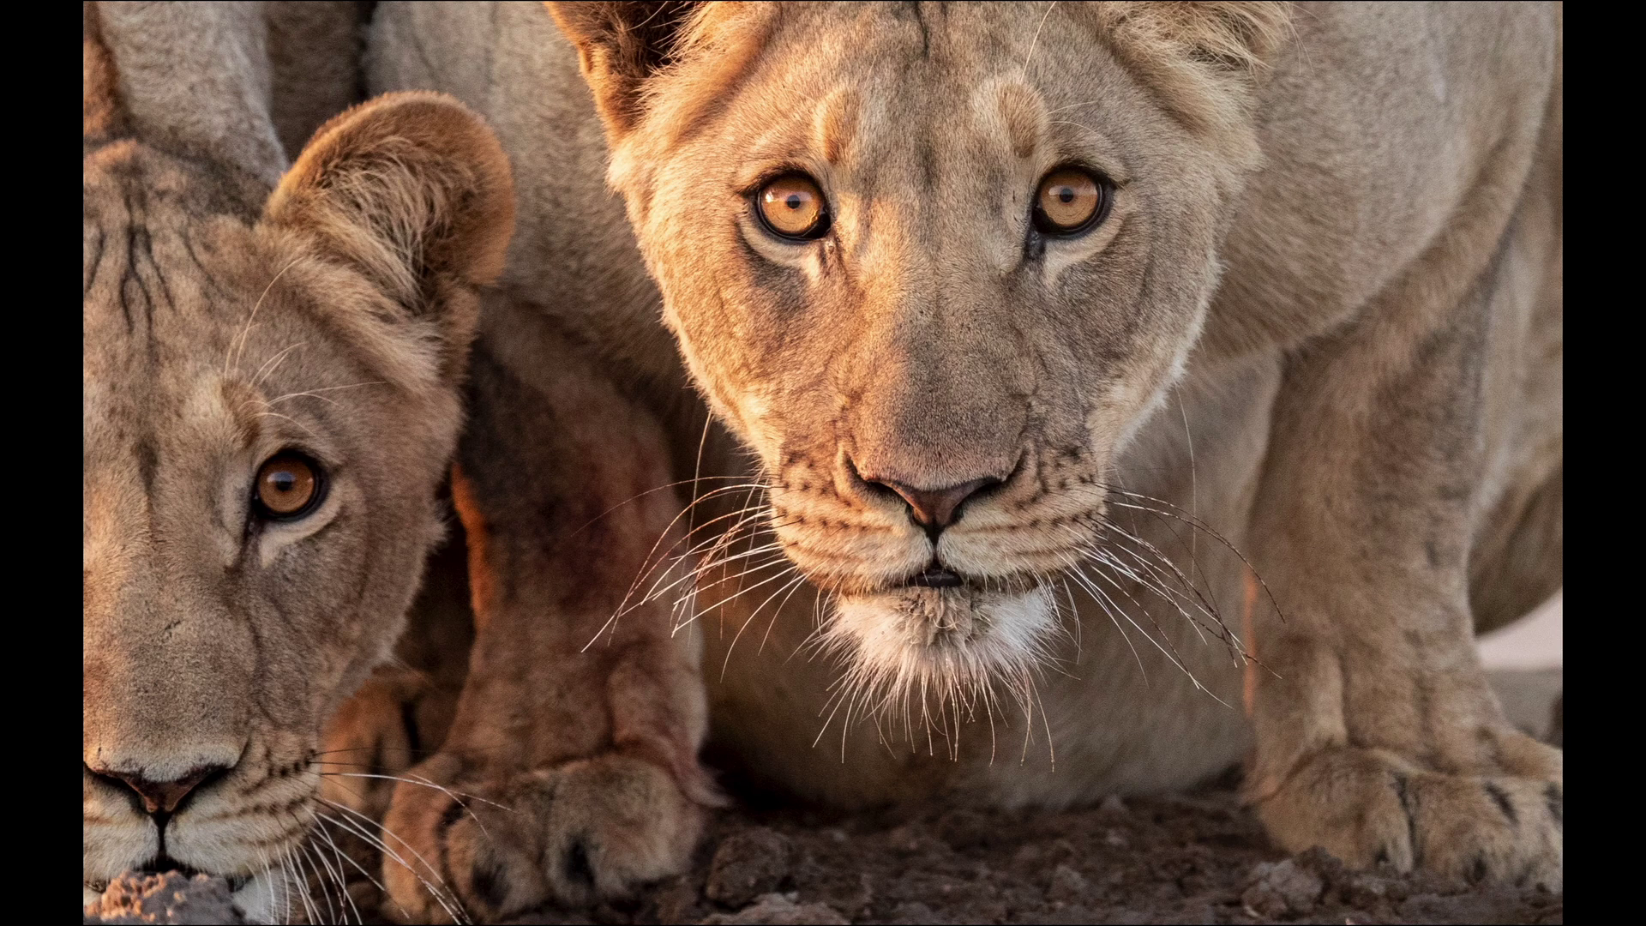